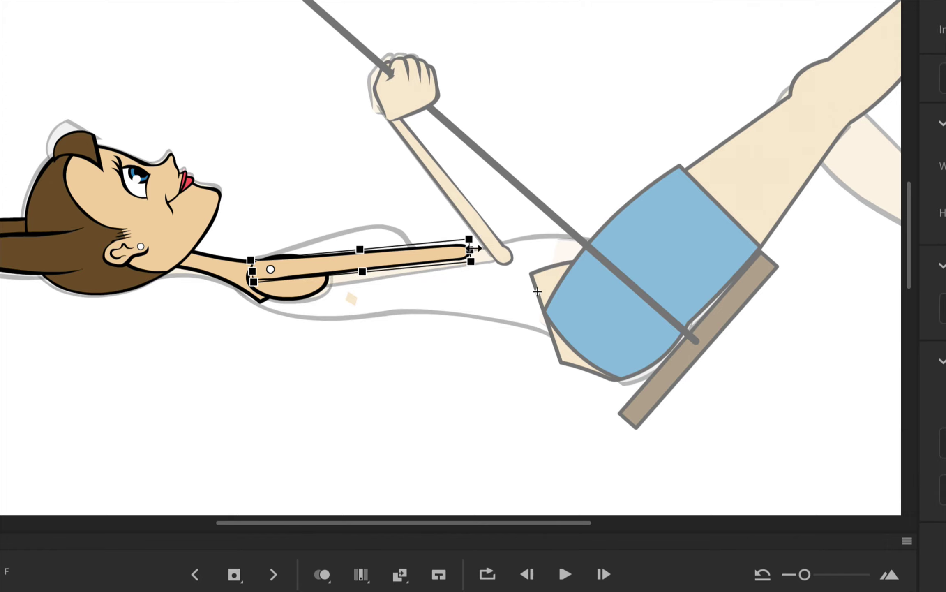
Stretch the girl's upper arm at frame 9 until it meets the forearm at the elbow, and return to the swing symbol
{"action": "left_click_drag", "start_coordinate": [472, 249], "coordinate": [520, 257]}
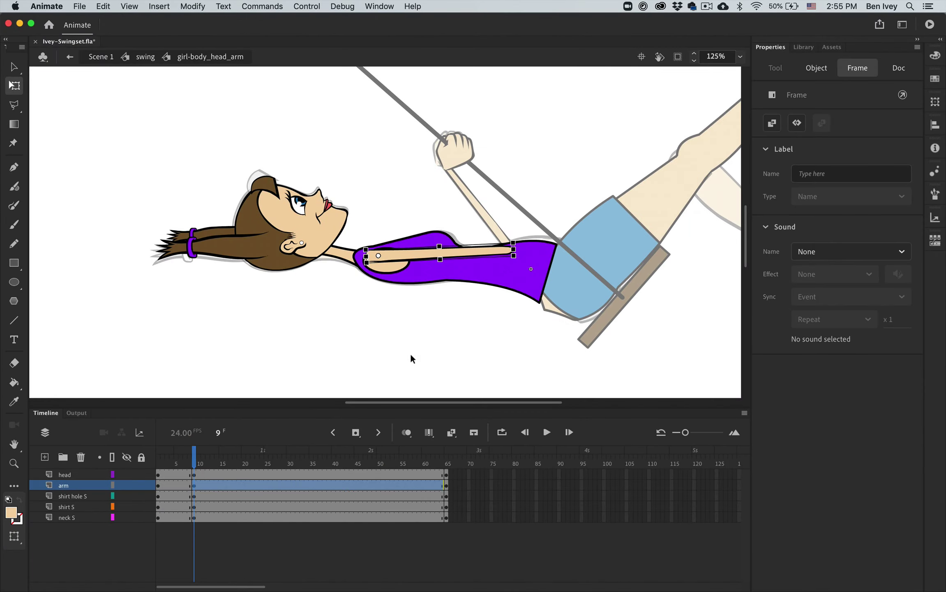
{"action": "left_click", "coordinate": [438, 337]}
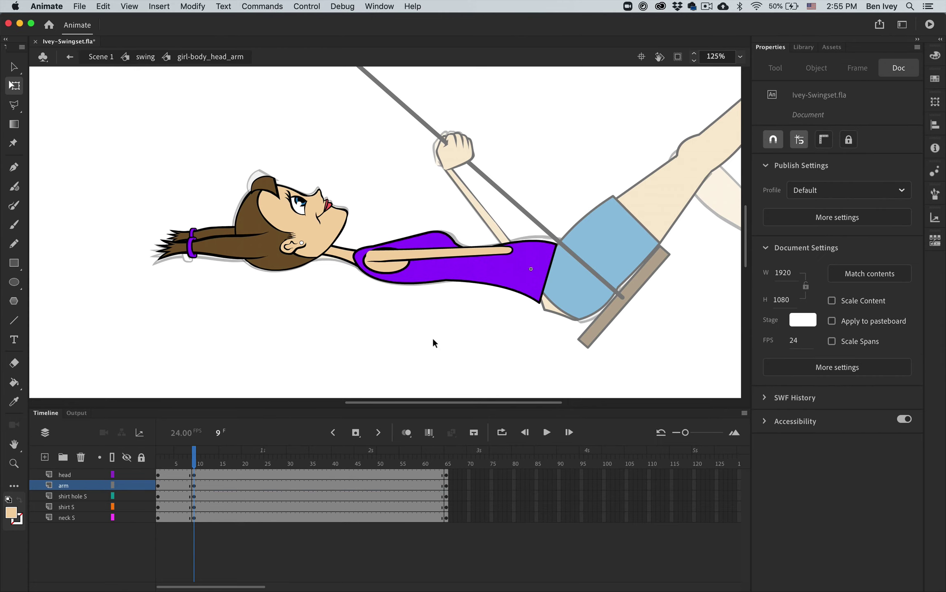
{"action": "double_click", "coordinate": [444, 328]}
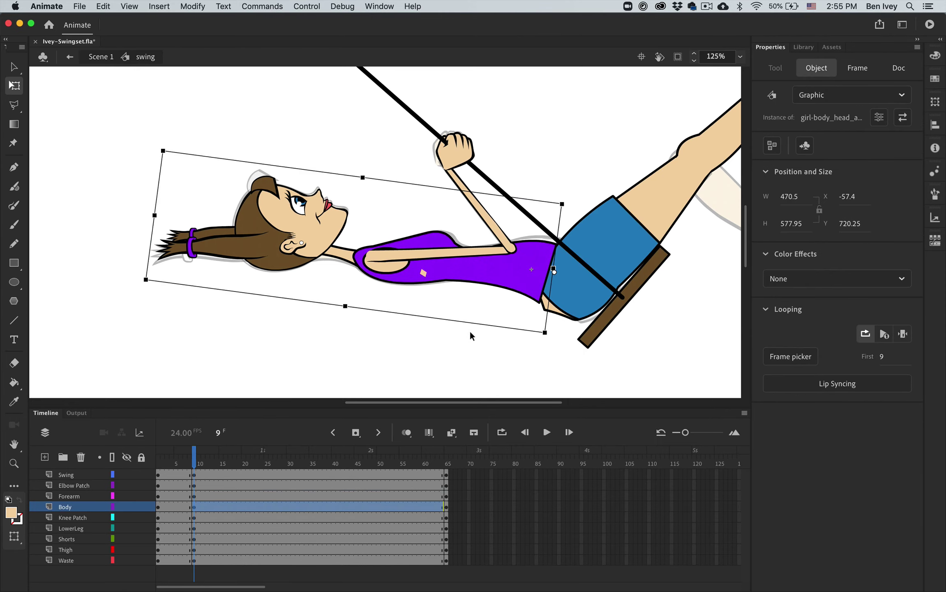
{"action": "left_click", "coordinate": [438, 291]}
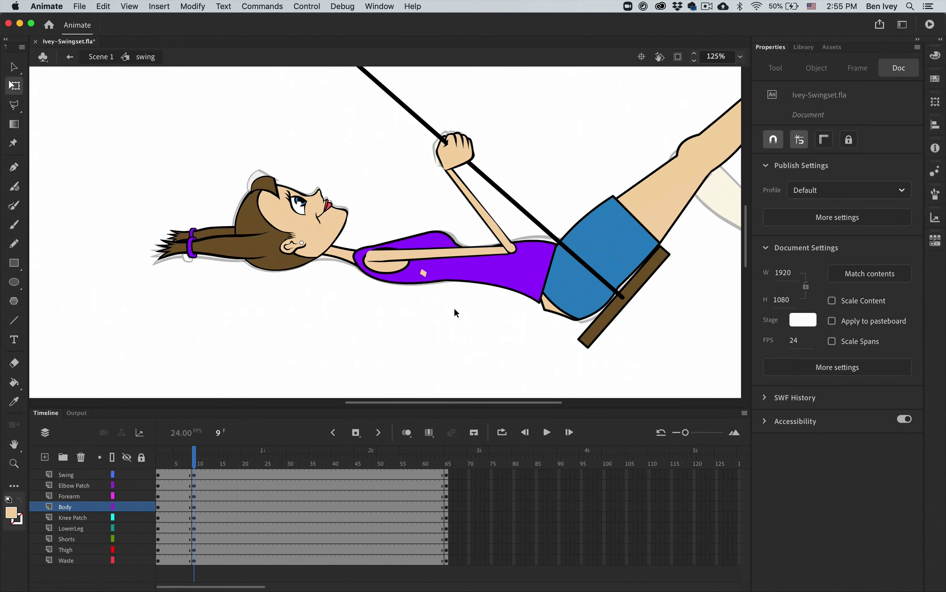
Move the stray elbow patch from the shirt onto the joint between the upper arm and forearm
{"action": "left_click", "coordinate": [423, 273]}
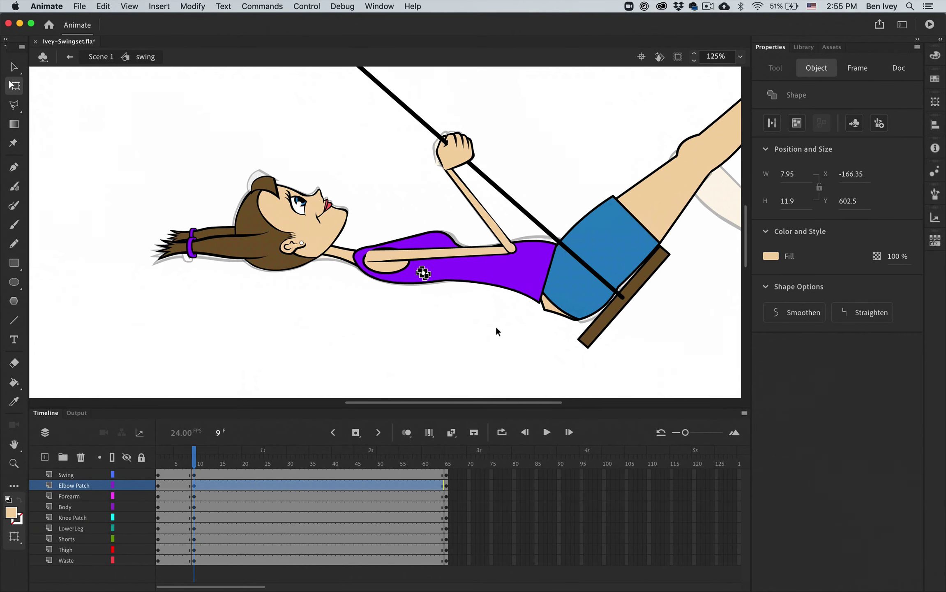
{"action": "key", "text": "super+equal"}
{"action": "key", "text": "super+equal"}
{"action": "scroll", "coordinate": [510, 301], "scroll_direction": "right", "scroll_amount": 5}
{"action": "scroll", "coordinate": [510, 300], "scroll_direction": "up", "scroll_amount": 2}
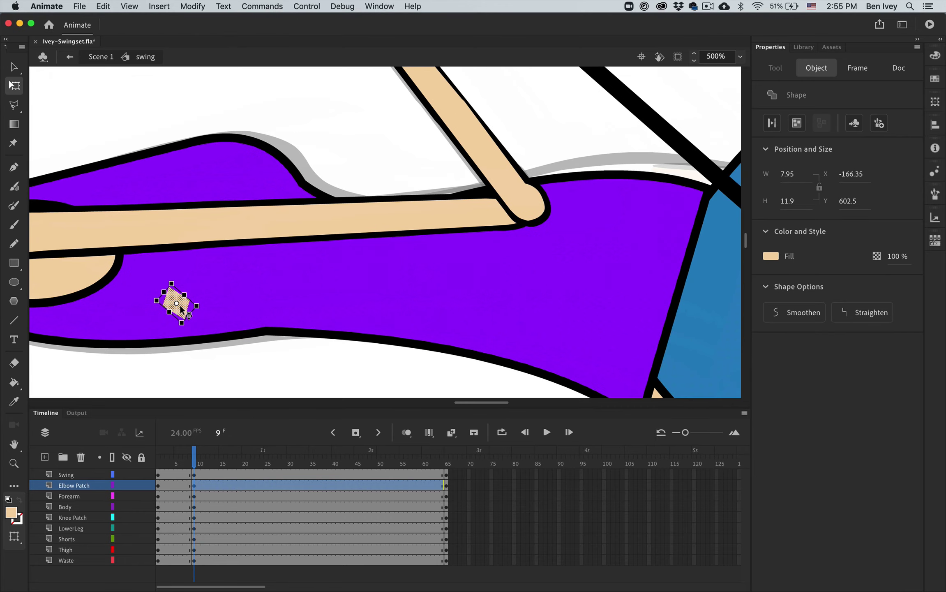
{"action": "key", "text": "v"}
{"action": "left_click_drag", "start_coordinate": [181, 309], "coordinate": [512, 218]}
{"action": "key", "text": "super+equal"}
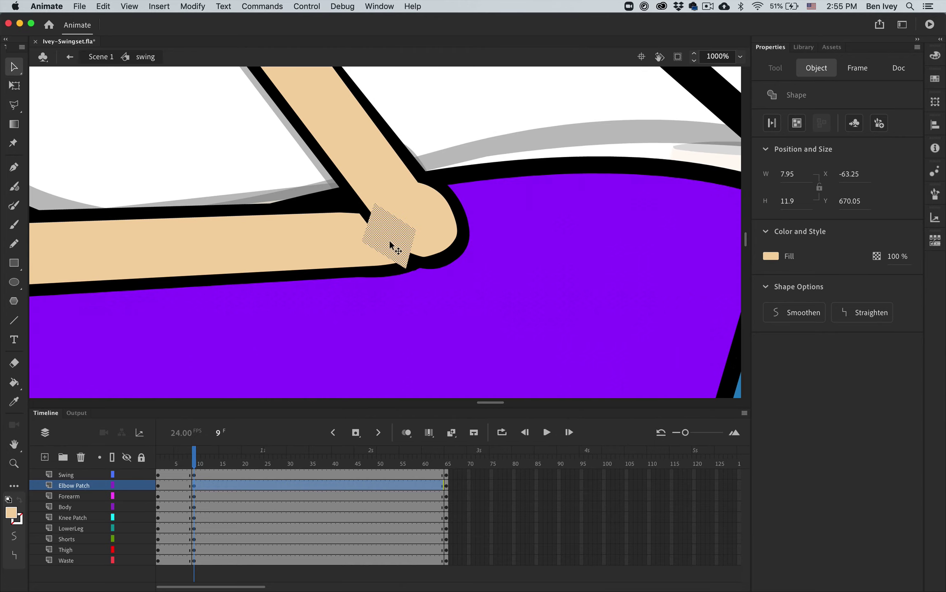
{"action": "key", "text": "super+shift+a"}
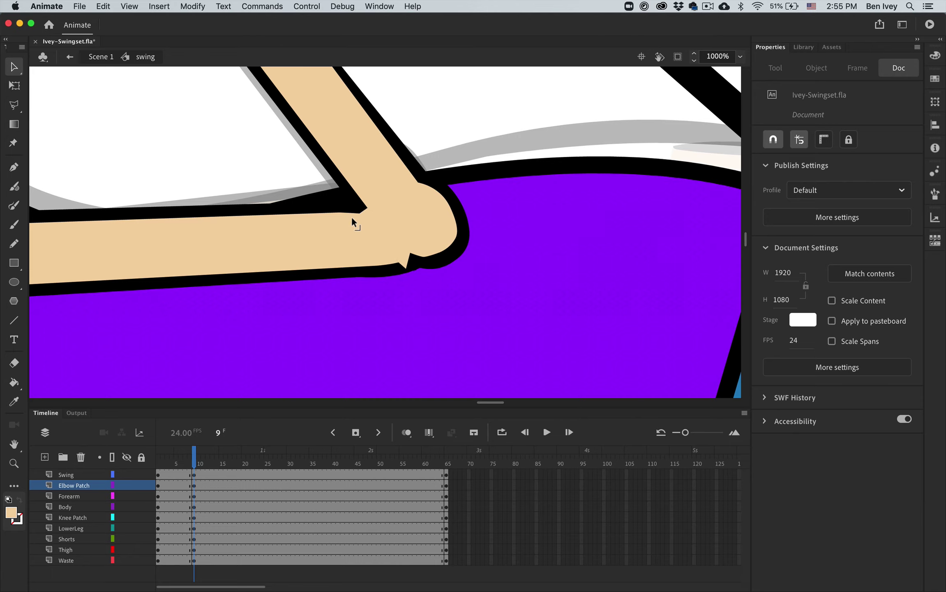
Pull the elbow patch's protruding lower corner inward so that it stays inside the arm outline
{"action": "left_click_drag", "start_coordinate": [406, 269], "coordinate": [397, 262]}
{"action": "left_click", "coordinate": [411, 232]}
{"action": "left_click", "coordinate": [417, 230]}
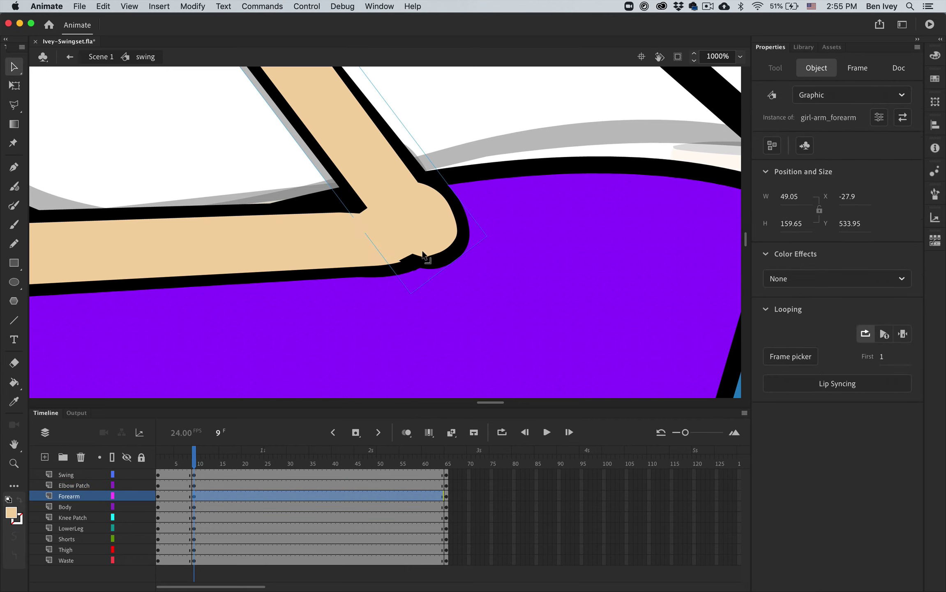
{"action": "left_click", "coordinate": [291, 170]}
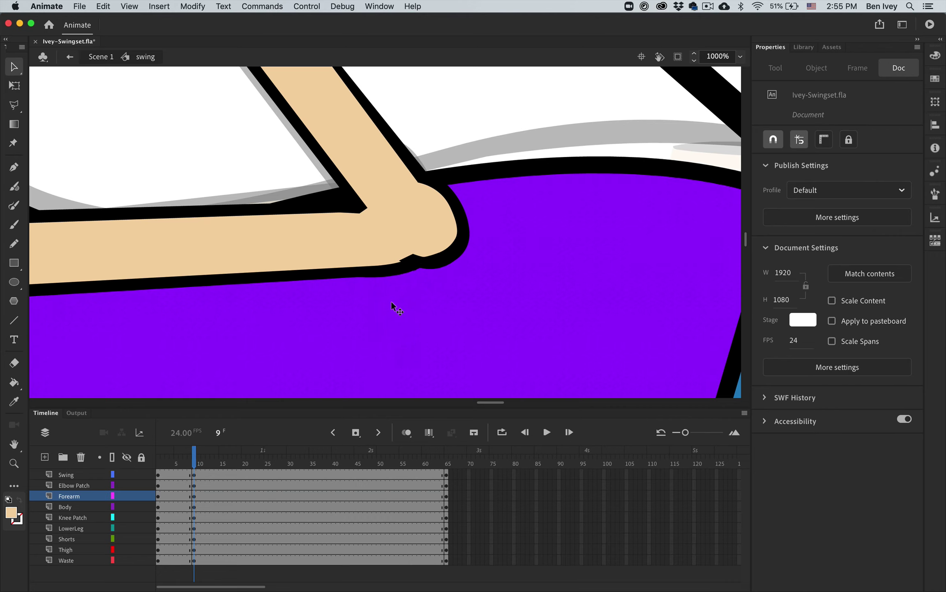
{"action": "key", "text": "super+2"}
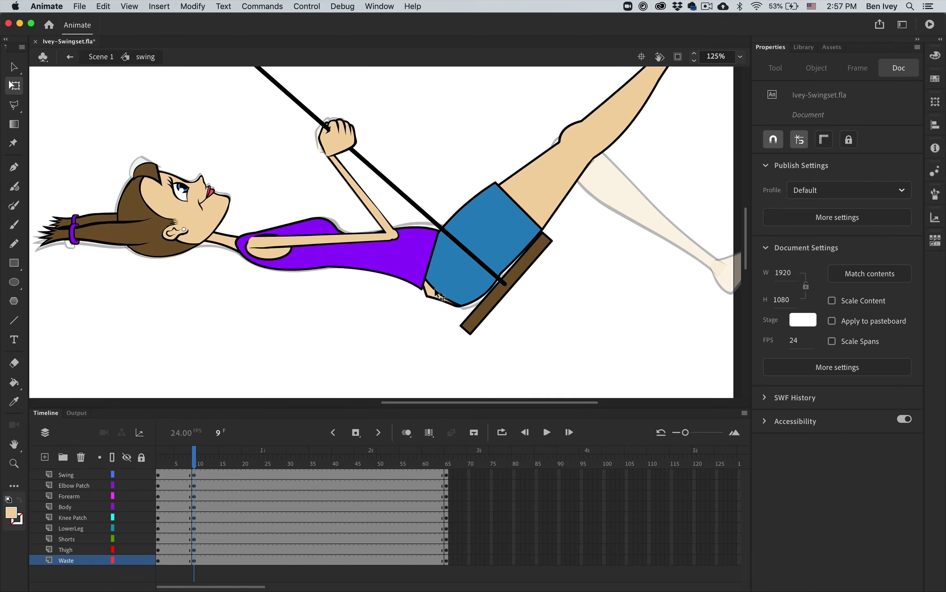
Rotate the waist piece clockwise and shift it slightly so its edge continues the lower back line of the shirt
{"action": "scroll", "coordinate": [559, 218], "scroll_direction": "right", "scroll_amount": 5}
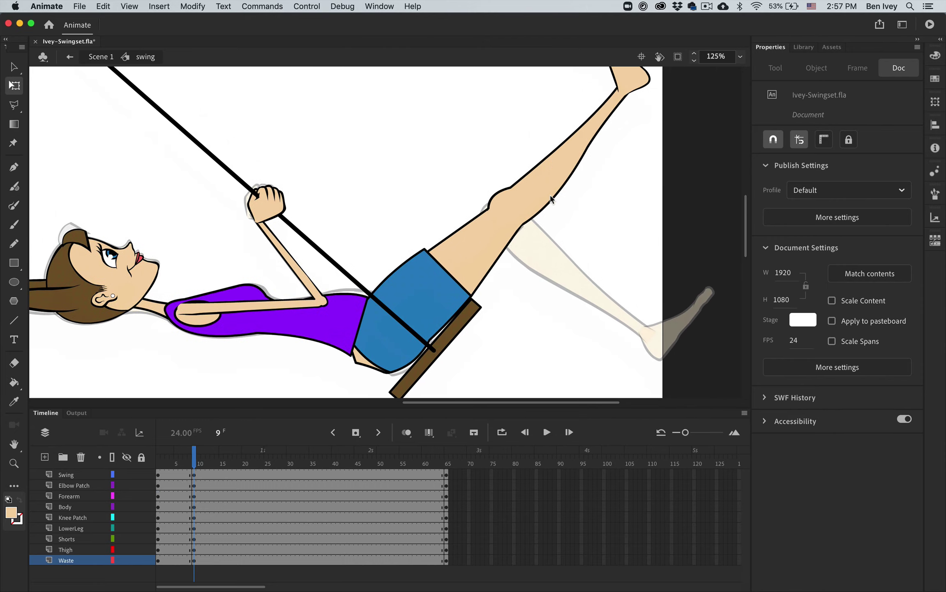
{"action": "key", "text": "super+equal"}
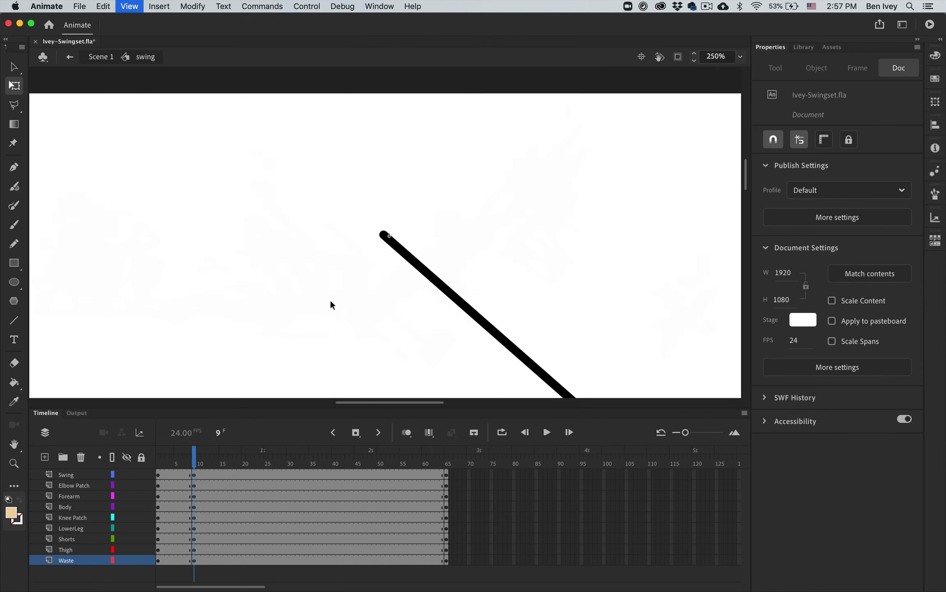
{"action": "key", "text": "super+equal"}
{"action": "scroll", "coordinate": [448, 356], "scroll_direction": "down", "scroll_amount": 10}
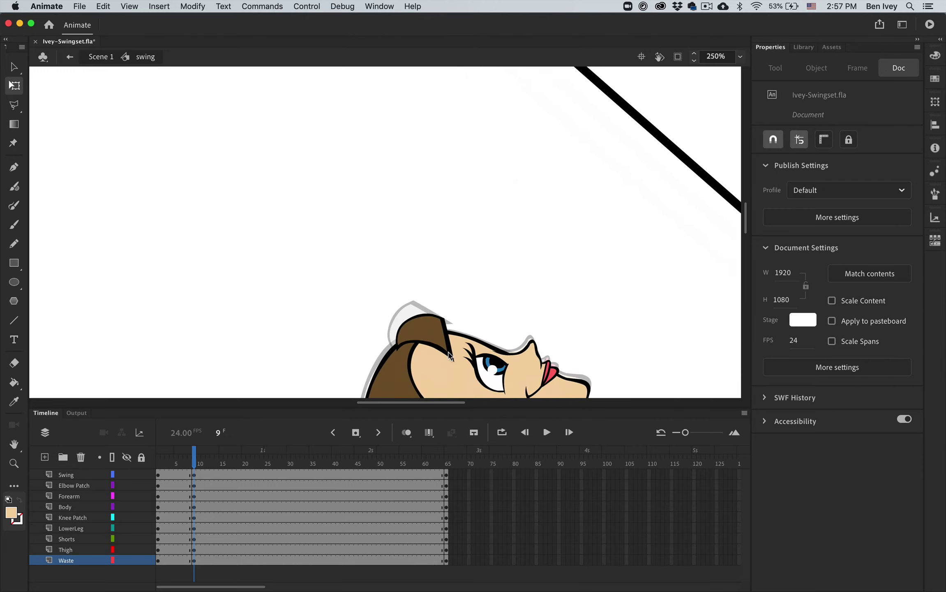
{"action": "scroll", "coordinate": [448, 355], "scroll_direction": "right", "scroll_amount": 5}
{"action": "scroll", "coordinate": [449, 355], "scroll_direction": "down", "scroll_amount": 3}
{"action": "scroll", "coordinate": [449, 356], "scroll_direction": "right", "scroll_amount": 5}
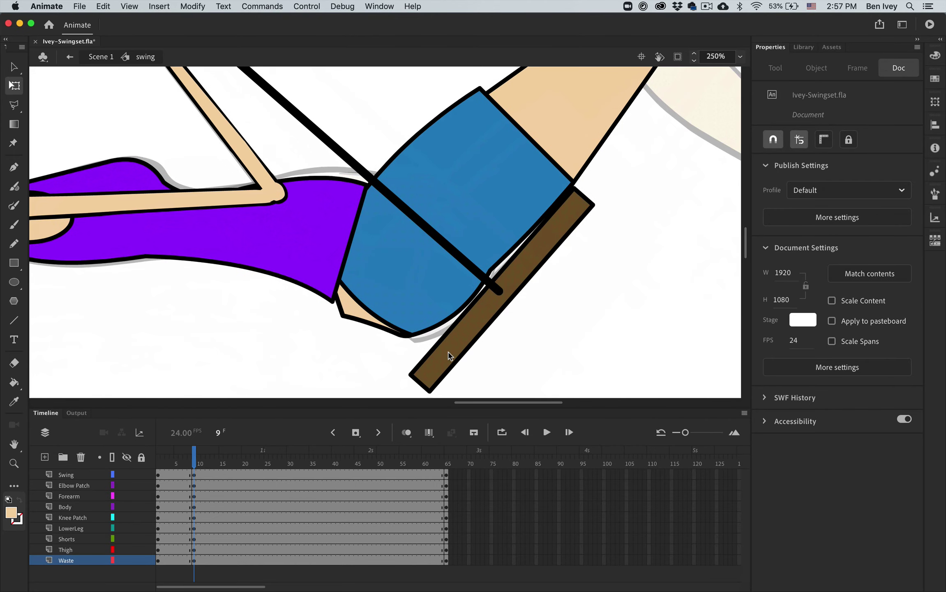
{"action": "left_click", "coordinate": [357, 322]}
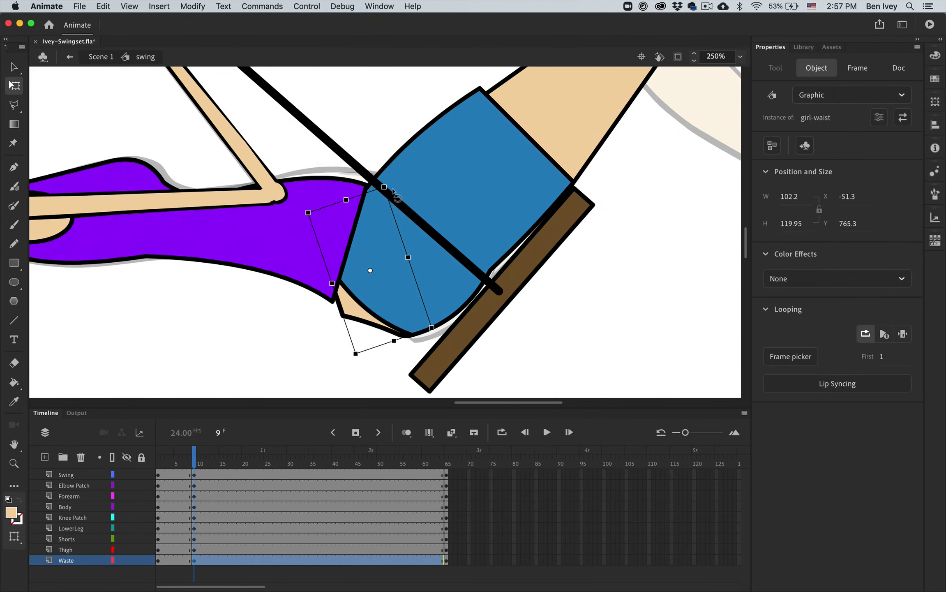
{"action": "left_click_drag", "start_coordinate": [395, 191], "coordinate": [415, 192]}
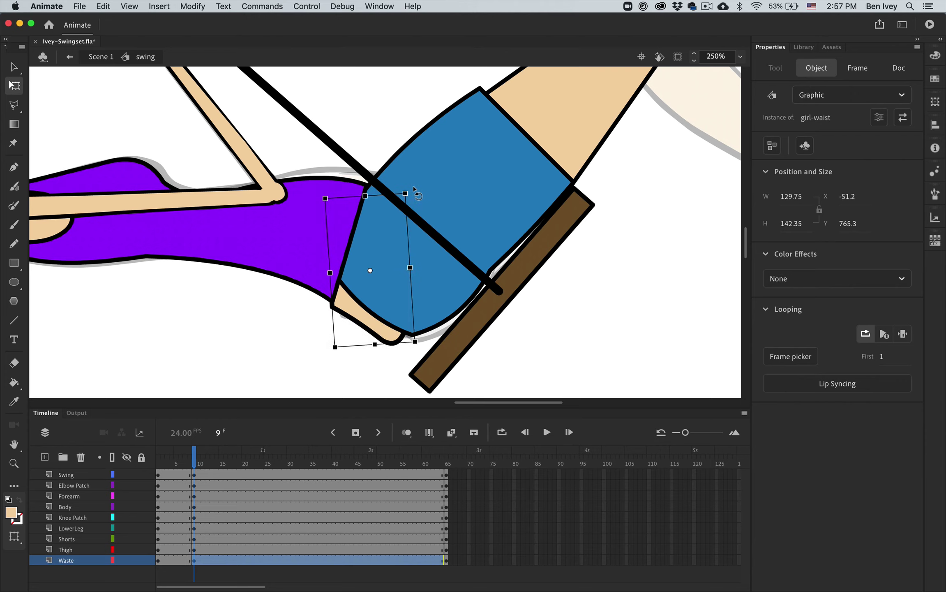
{"action": "key", "text": "super+z"}
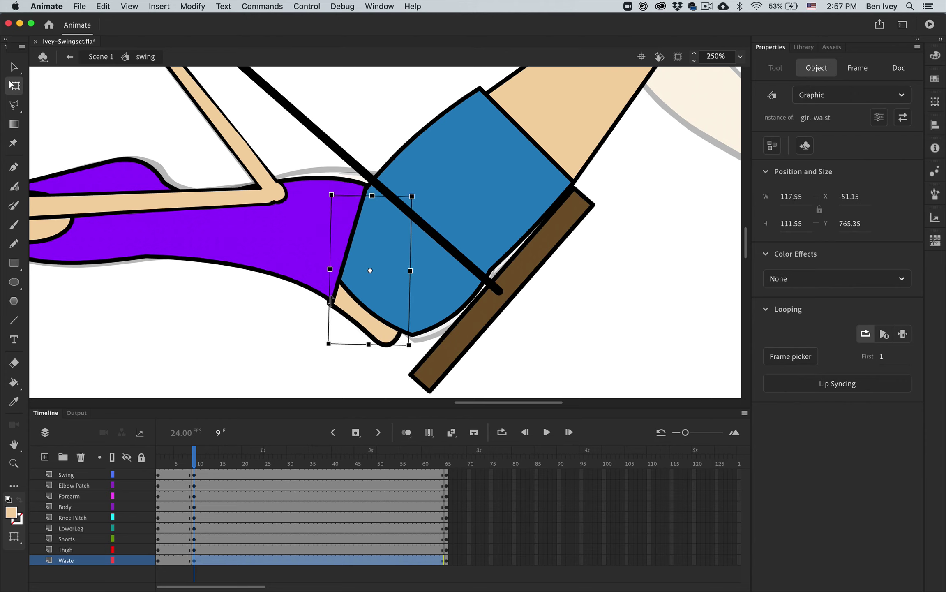
{"action": "left_click_drag", "start_coordinate": [330, 300], "coordinate": [331, 299]}
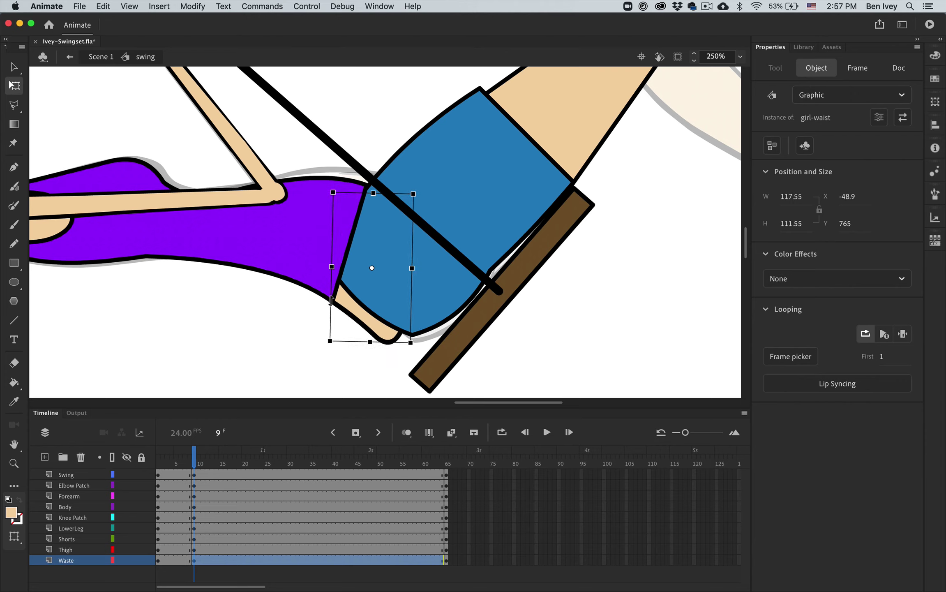
{"action": "left_click", "coordinate": [310, 315]}
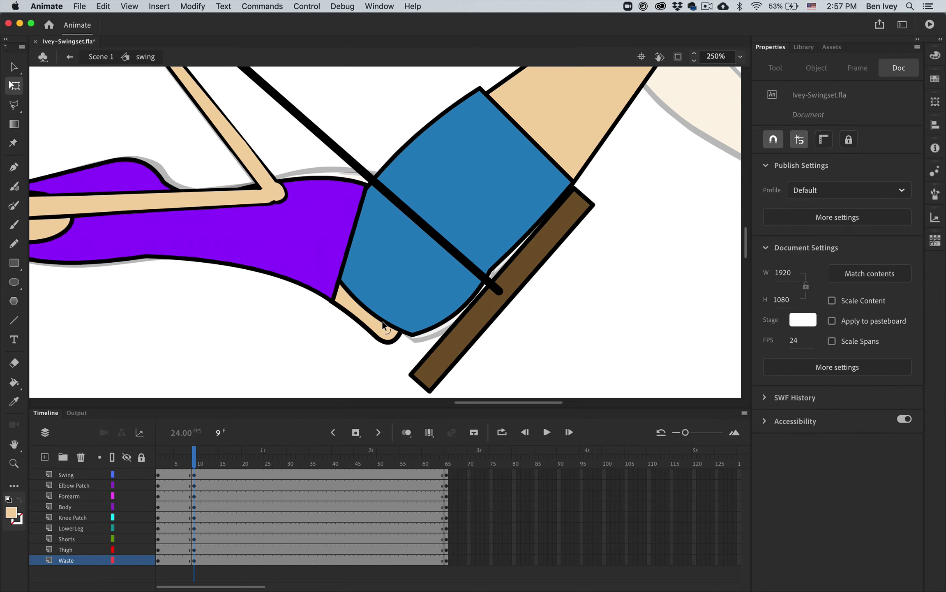
Reshape the shorts by pulling their lower corner out over the waist piece and curving the edge toward the swing seat
{"action": "left_click_drag", "start_coordinate": [409, 335], "coordinate": [395, 351]}
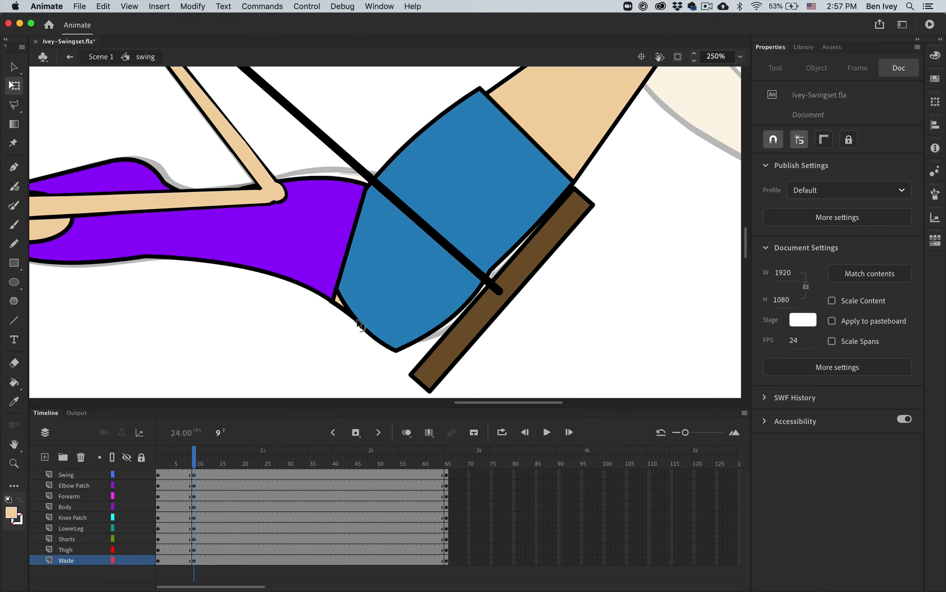
{"action": "left_click", "coordinate": [413, 341]}
{"action": "left_click", "coordinate": [371, 360]}
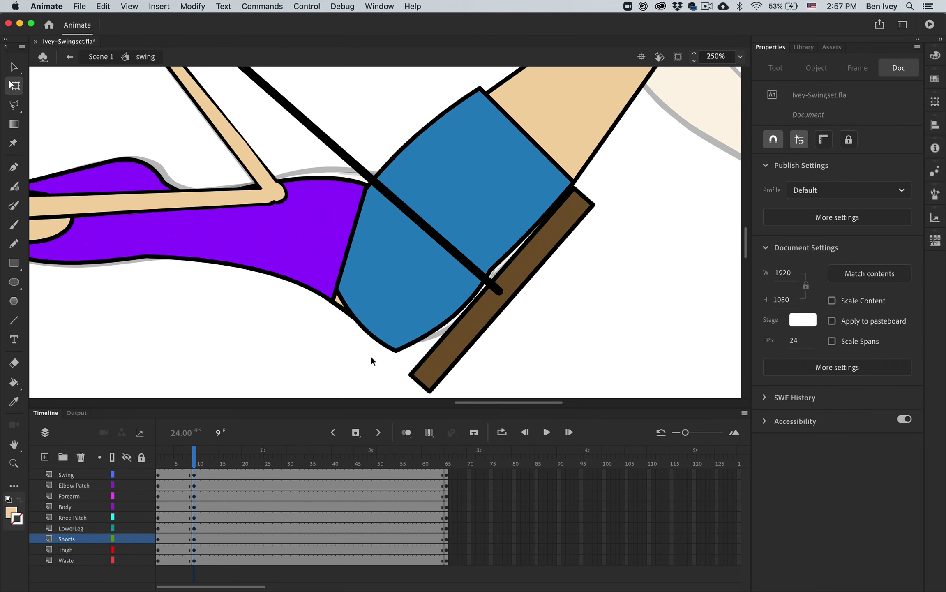
{"action": "left_click_drag", "start_coordinate": [423, 338], "coordinate": [419, 350]}
Rotate the lower leg down at the knee to match the onion-skin pose and nudge it to align with the thigh
{"action": "scroll", "coordinate": [561, 197], "scroll_direction": "right", "scroll_amount": 5}
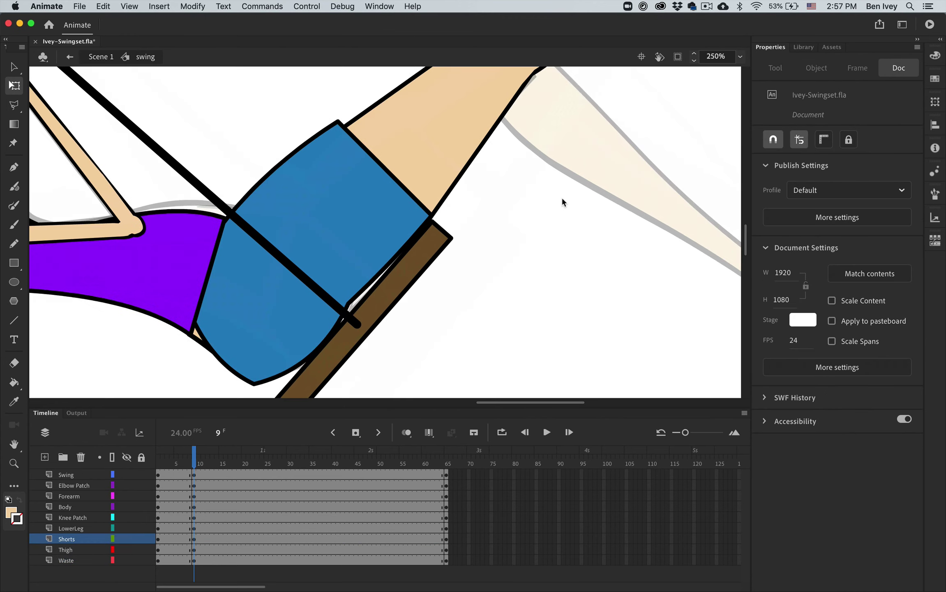
{"action": "scroll", "coordinate": [439, 170], "scroll_direction": "right", "scroll_amount": 7}
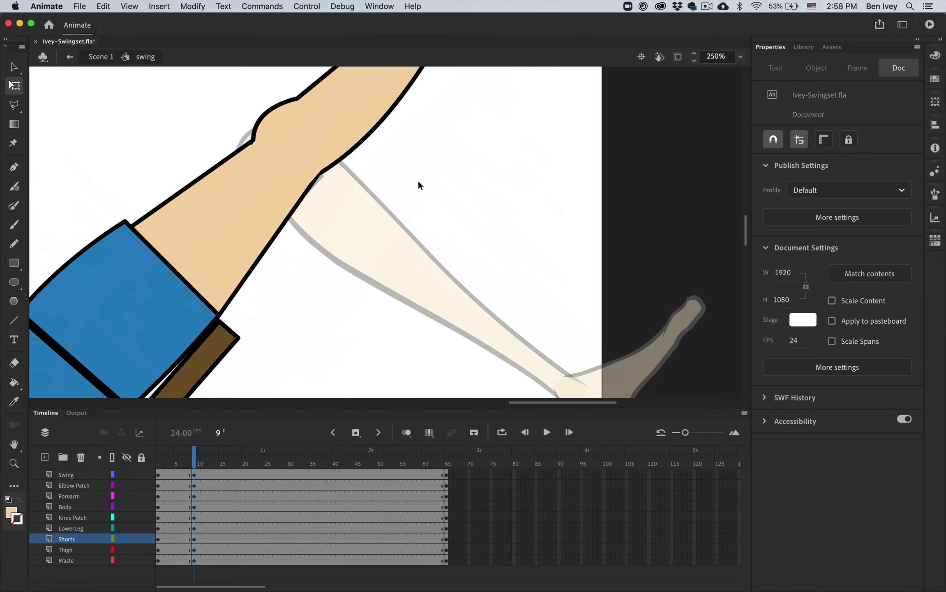
{"action": "scroll", "coordinate": [417, 181], "scroll_direction": "up", "scroll_amount": 4}
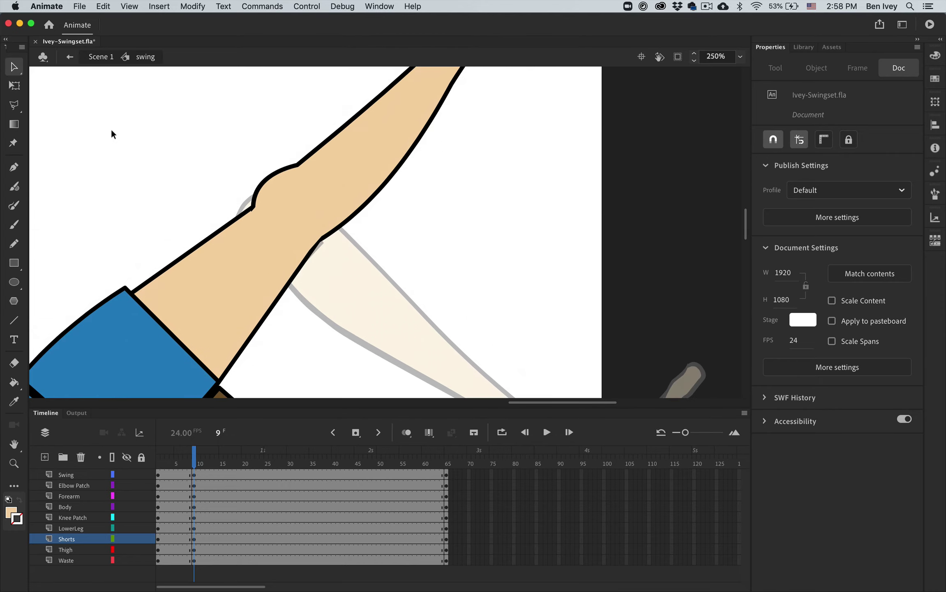
{"action": "key", "text": "super+minus"}
{"action": "left_click", "coordinate": [409, 157]}
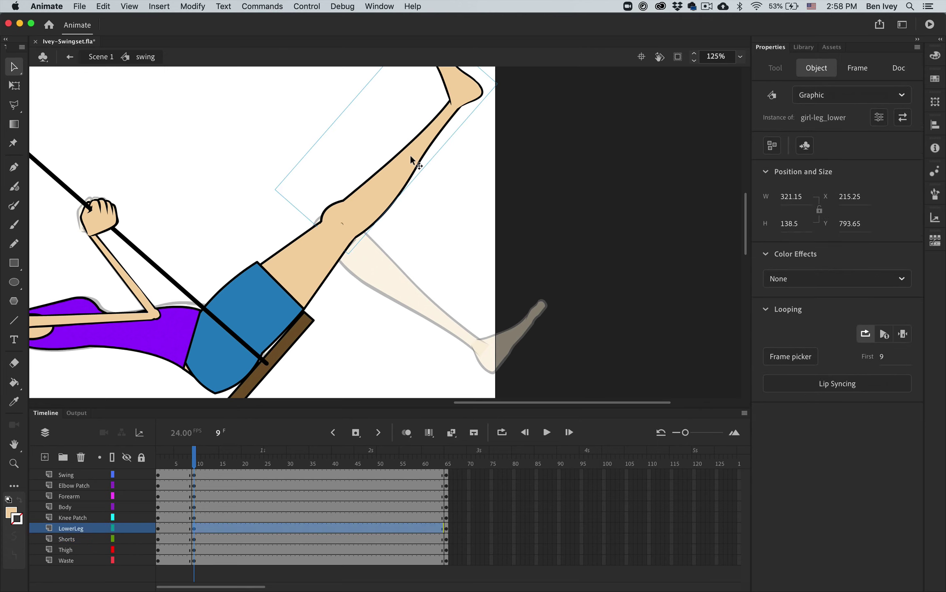
{"action": "key", "text": "q"}
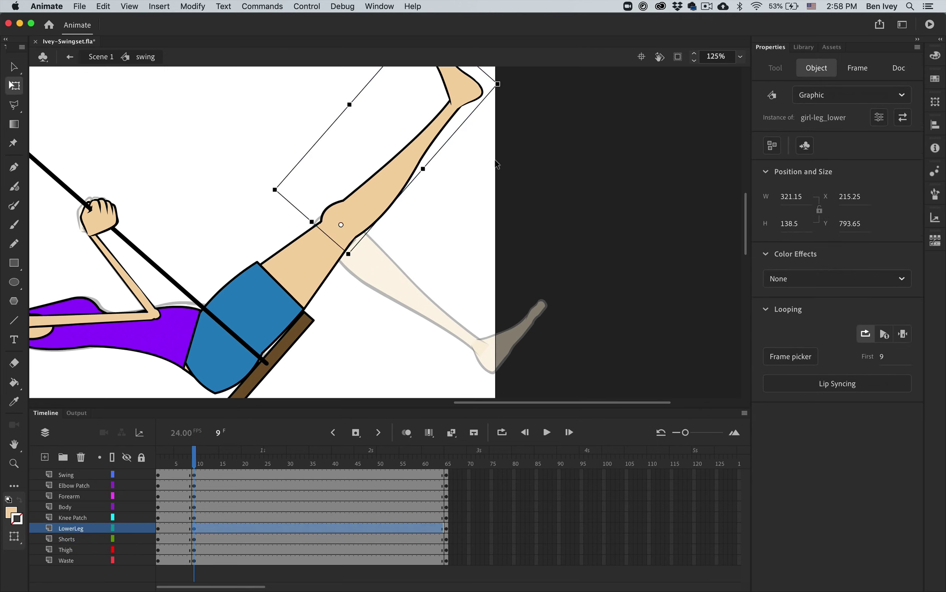
{"action": "scroll", "coordinate": [496, 163], "scroll_direction": "up", "scroll_amount": 2}
{"action": "left_click_drag", "start_coordinate": [508, 127], "coordinate": [468, 386]}
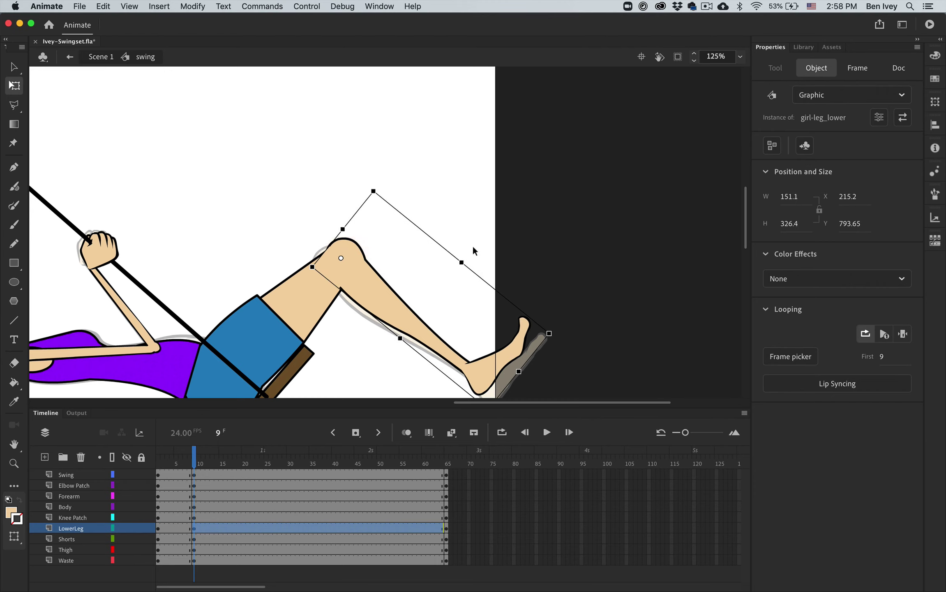
{"action": "scroll", "coordinate": [472, 245], "scroll_direction": "down", "scroll_amount": 2}
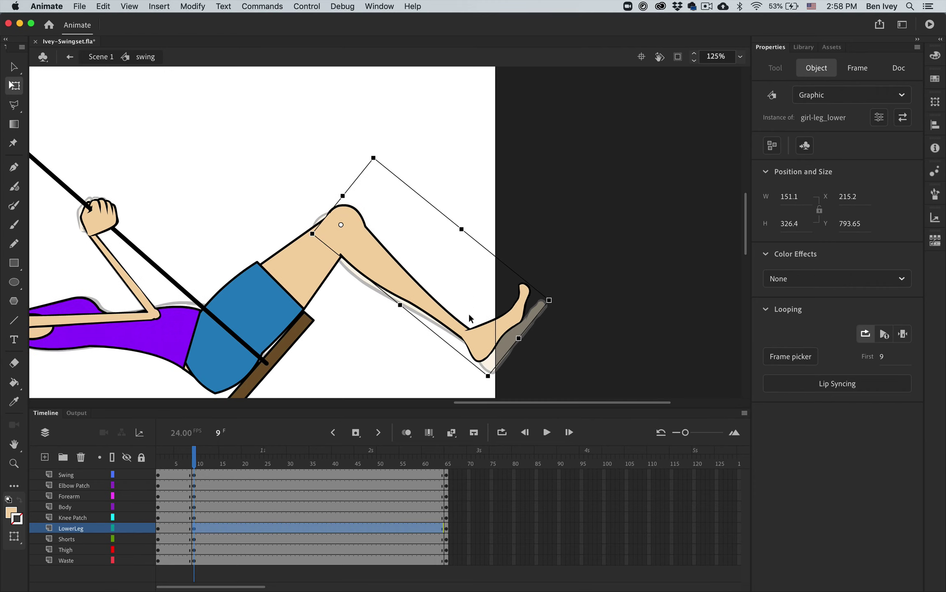
{"action": "left_click_drag", "start_coordinate": [471, 318], "coordinate": [472, 320]}
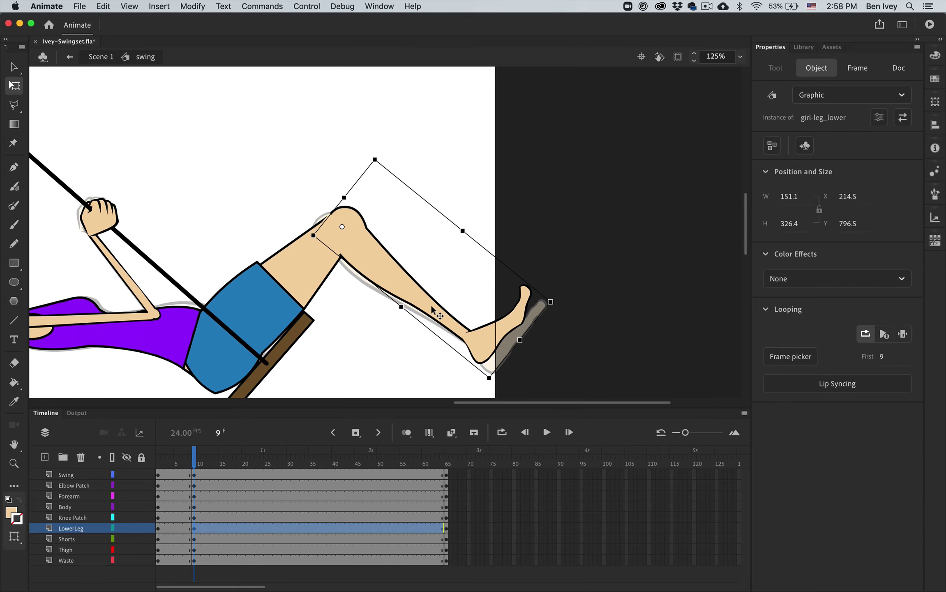
{"action": "left_click", "coordinate": [441, 251]}
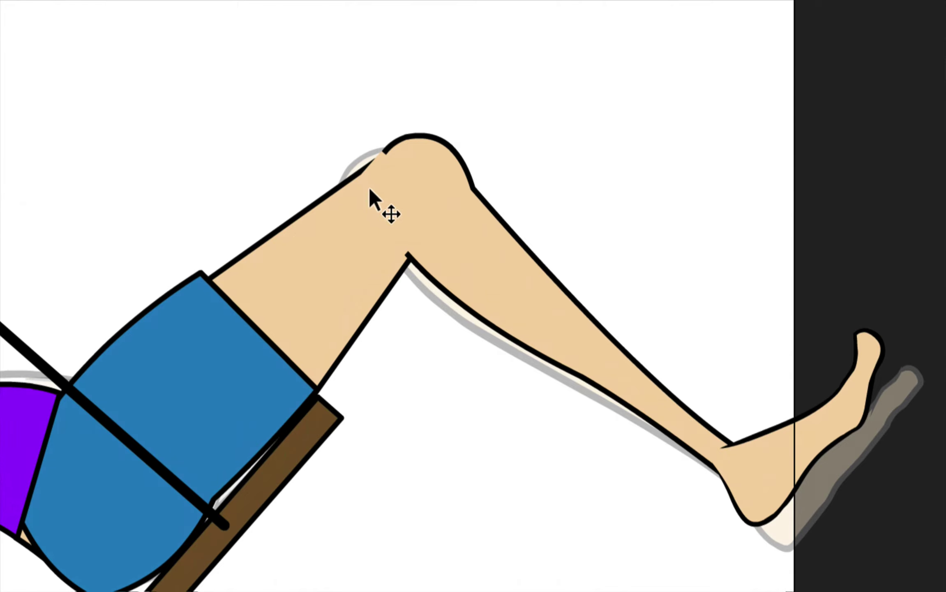
Pull the knee patch's upper corner toward the kneecap to close the gap between the thigh and lower-leg outlines
{"action": "left_click", "coordinate": [370, 188]}
{"action": "left_click", "coordinate": [515, 99]}
{"action": "left_click_drag", "start_coordinate": [380, 145], "coordinate": [398, 152]}
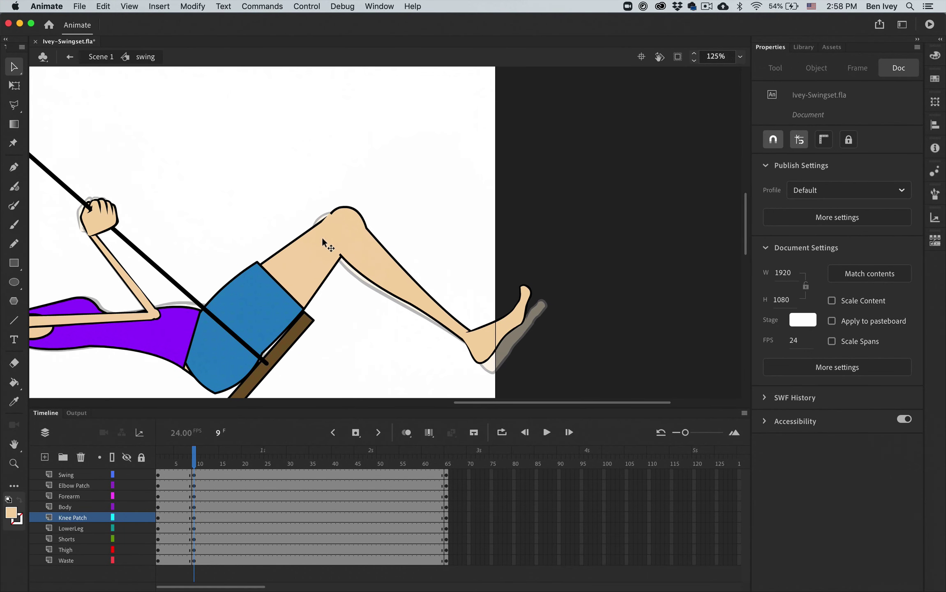
{"action": "left_click", "coordinate": [335, 242]}
{"action": "scroll", "coordinate": [336, 245], "scroll_direction": "up", "scroll_amount": 5}
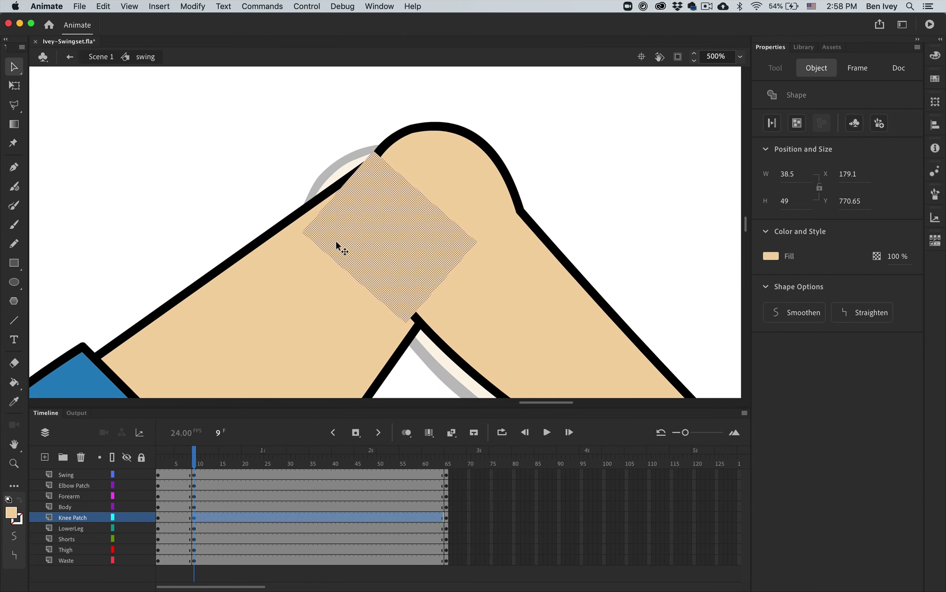
{"action": "left_click", "coordinate": [332, 145]}
{"action": "left_click_drag", "start_coordinate": [372, 148], "coordinate": [379, 155]}
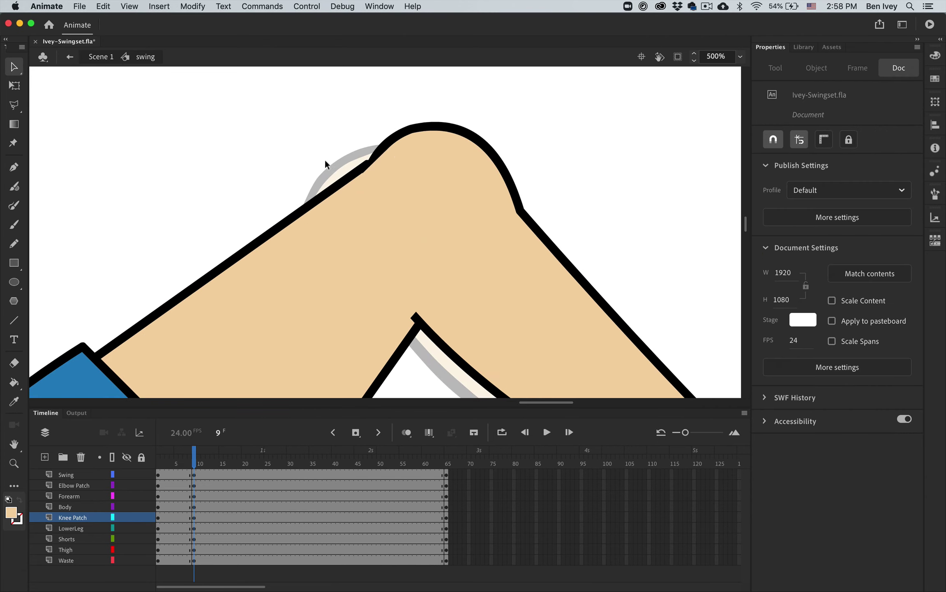
Extend the knee patch's lower corner to cover the stray outline end at the back of the knee
{"action": "left_click", "coordinate": [420, 306]}
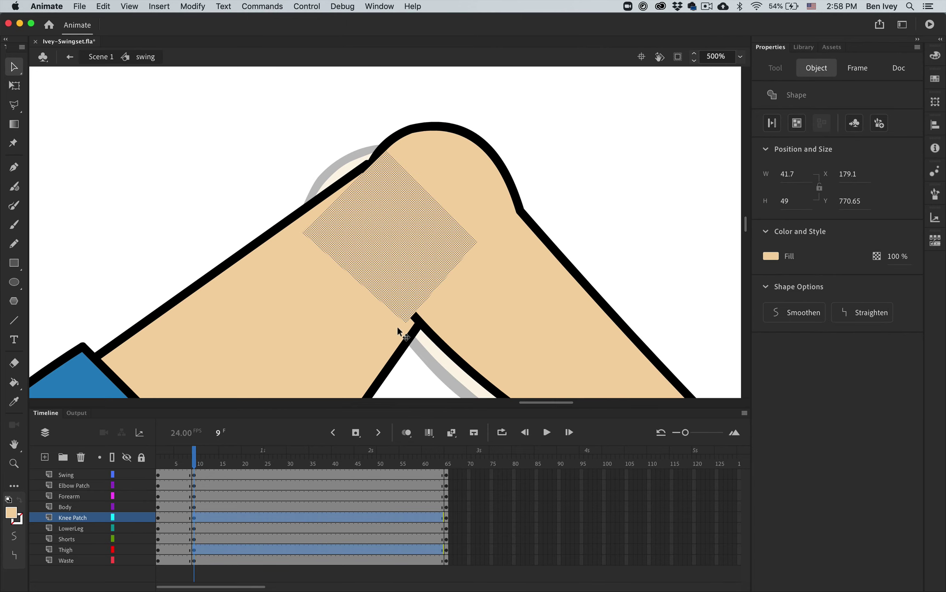
{"action": "left_click", "coordinate": [396, 325]}
{"action": "left_click", "coordinate": [405, 320]}
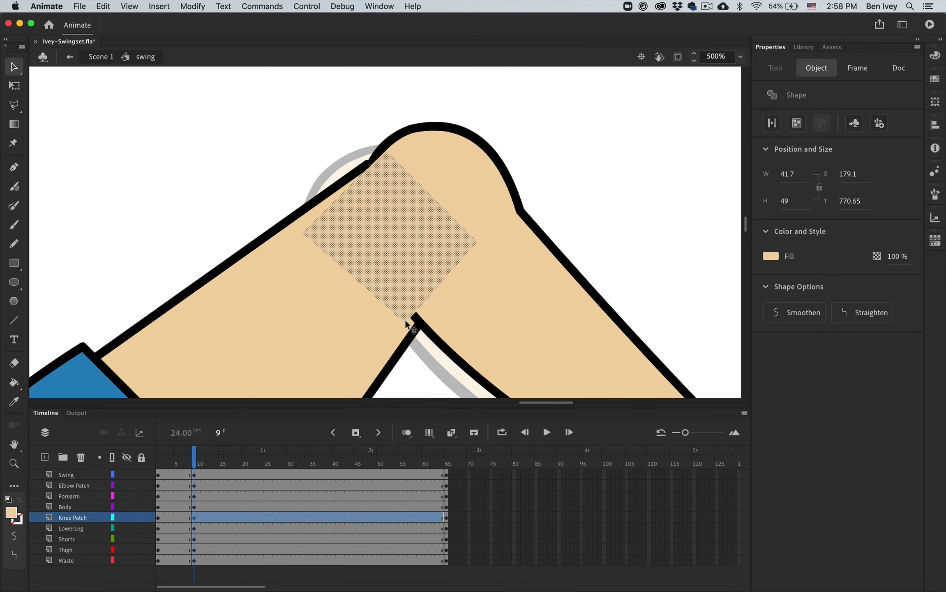
{"action": "left_click", "coordinate": [419, 344]}
{"action": "left_click_drag", "start_coordinate": [404, 325], "coordinate": [402, 329]}
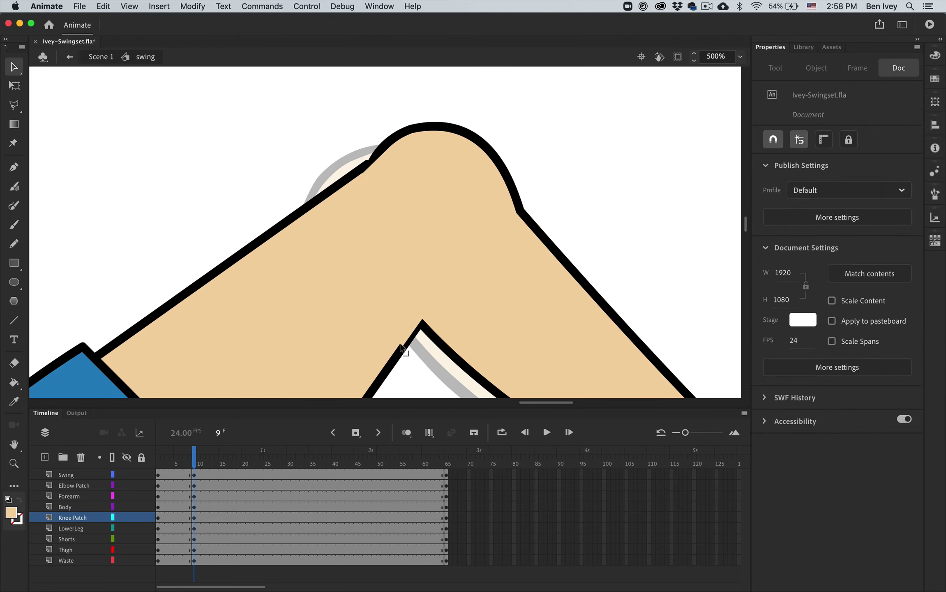
{"action": "key", "text": "super+z"}
{"action": "key", "text": "super+shift+z"}
Create a classic tween on the Swing layer between the keyframes at frames 1 and 9
{"action": "key", "text": "super+2"}
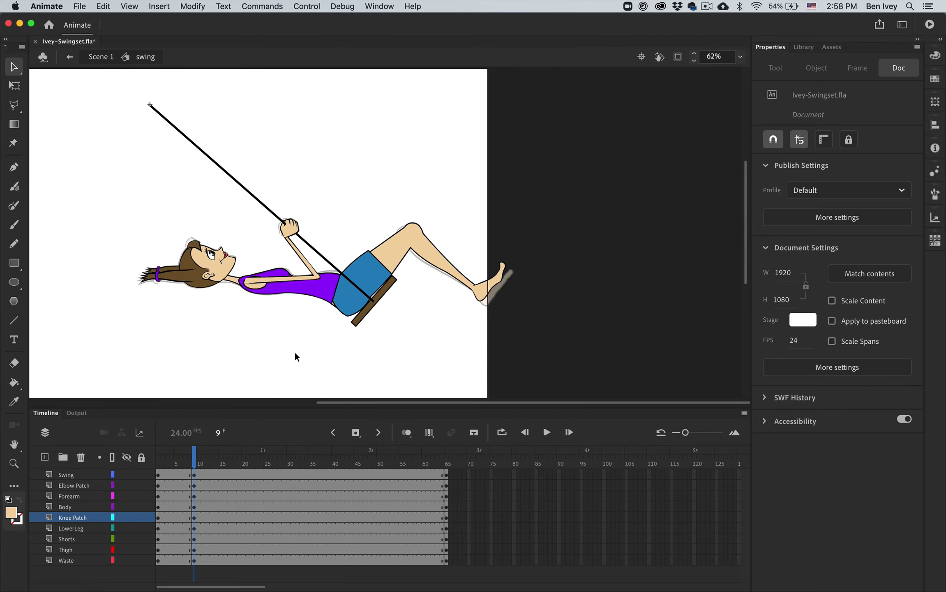
{"action": "scroll", "coordinate": [294, 351], "scroll_direction": "left", "scroll_amount": 5}
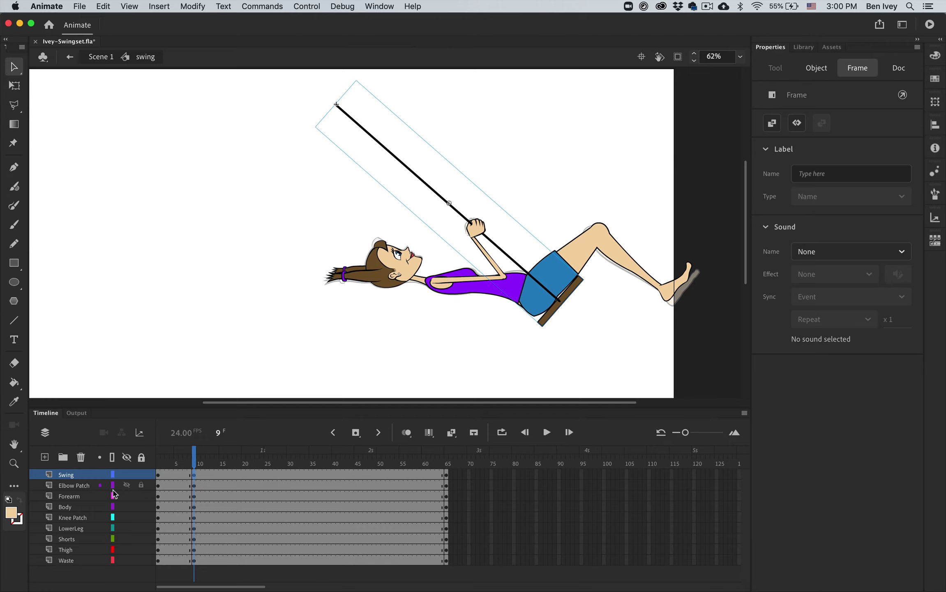
{"action": "left_click", "coordinate": [171, 477]}
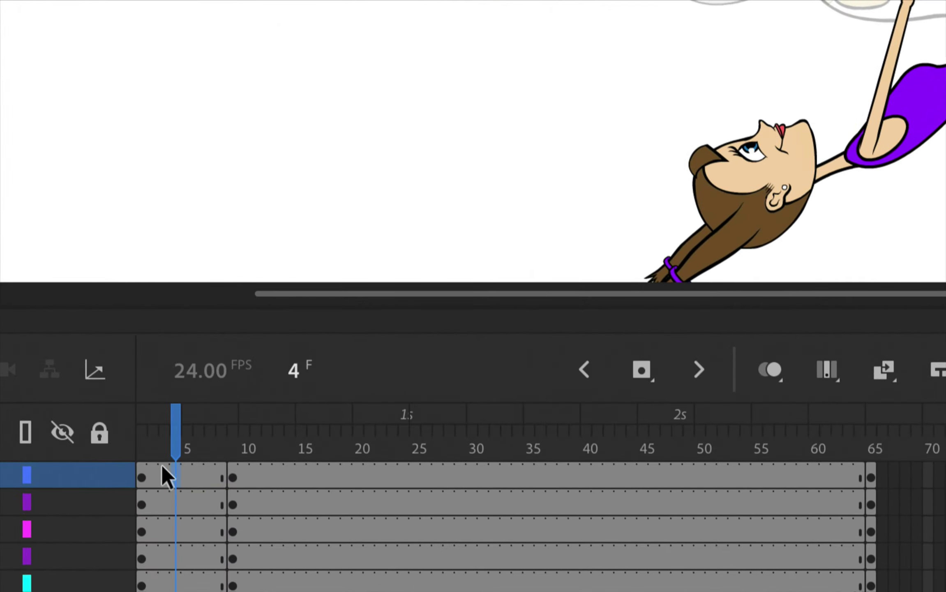
{"action": "right_click", "coordinate": [164, 479]}
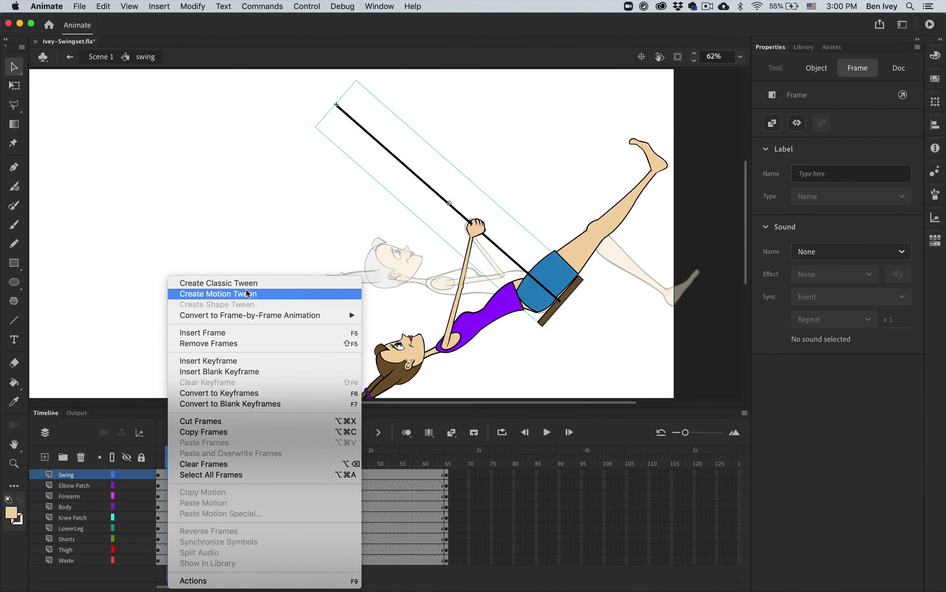
{"action": "left_click", "coordinate": [251, 282]}
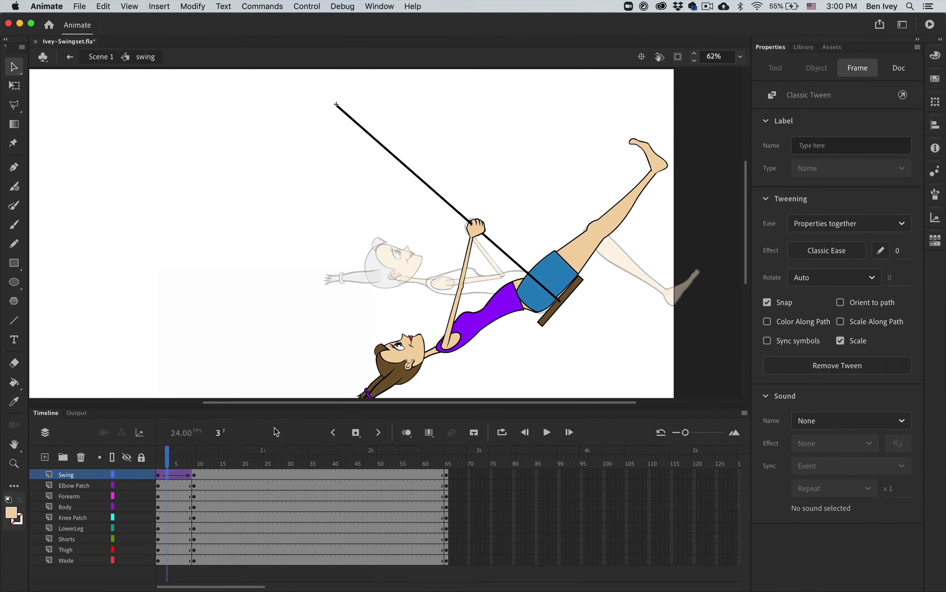
Create a shape tween on the Elbow Patch layer between frames 1 and 9
{"action": "left_click_drag", "start_coordinate": [167, 468], "coordinate": [186, 466]}
{"action": "left_click", "coordinate": [171, 484]}
{"action": "right_click", "coordinate": [173, 487]}
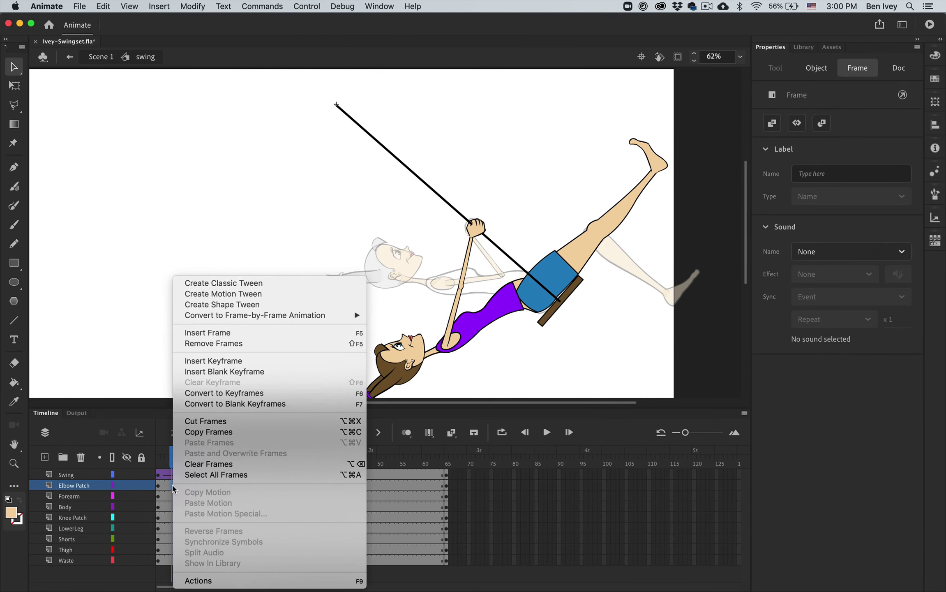
{"action": "left_click", "coordinate": [248, 309]}
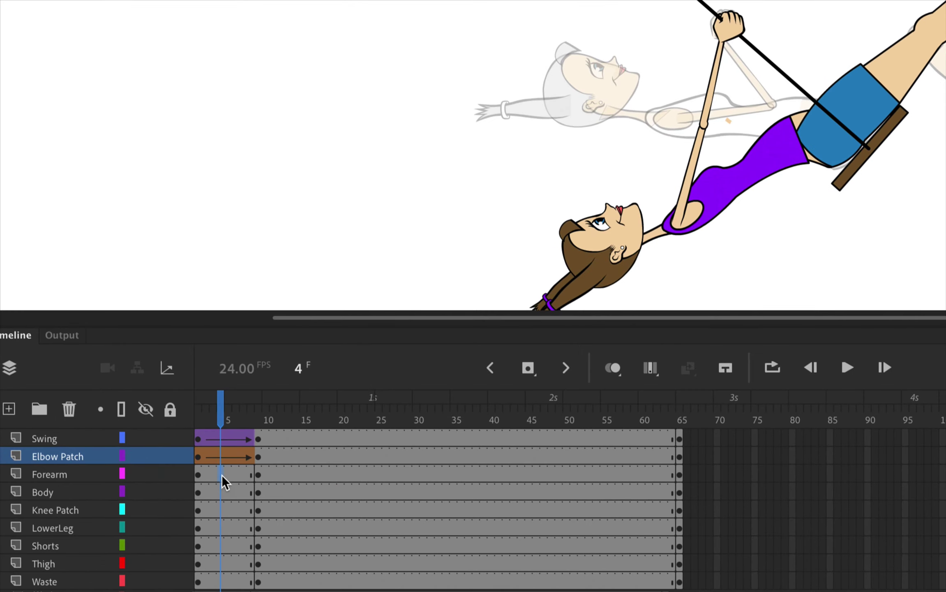
Create classic tweens on the Forearm and Body layers between frames 1 and 9
{"action": "left_click", "coordinate": [172, 497]}
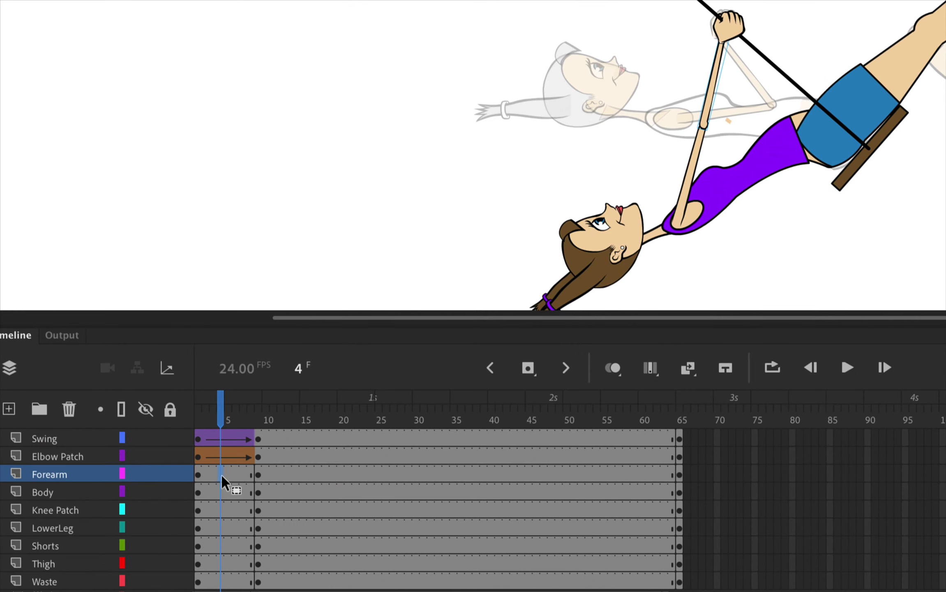
{"action": "right_click", "coordinate": [222, 478]}
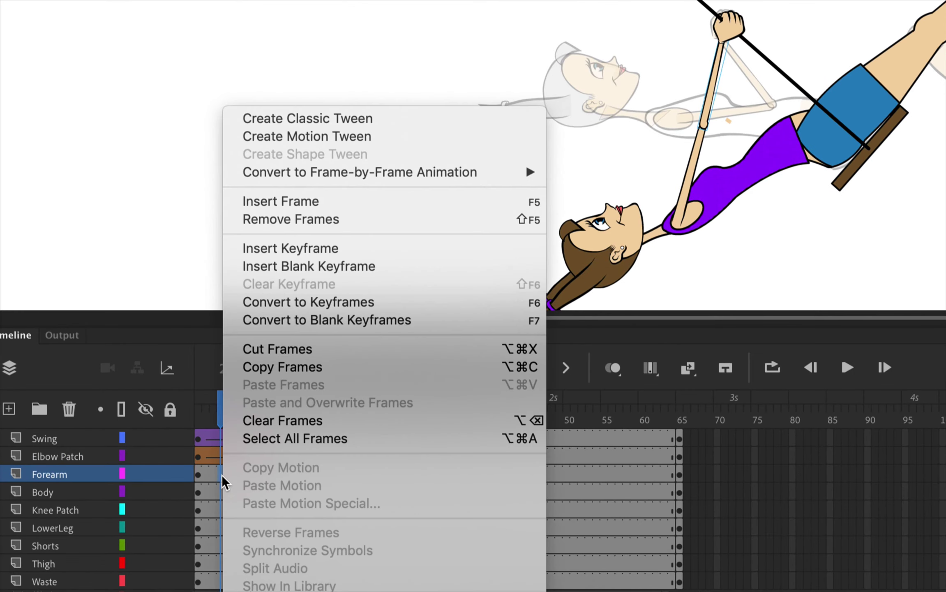
{"action": "left_click", "coordinate": [331, 123]}
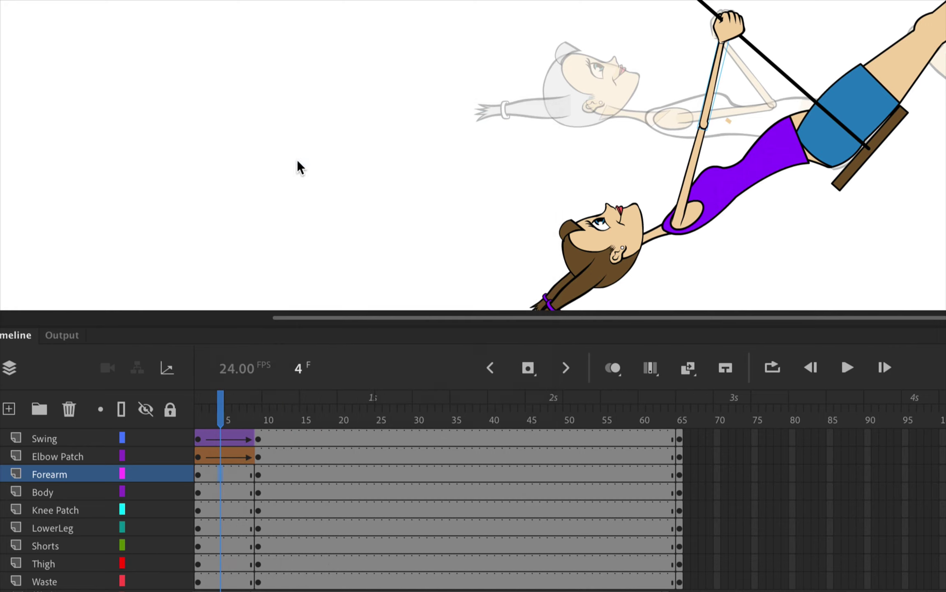
{"action": "left_click", "coordinate": [218, 492]}
{"action": "right_click", "coordinate": [217, 493]}
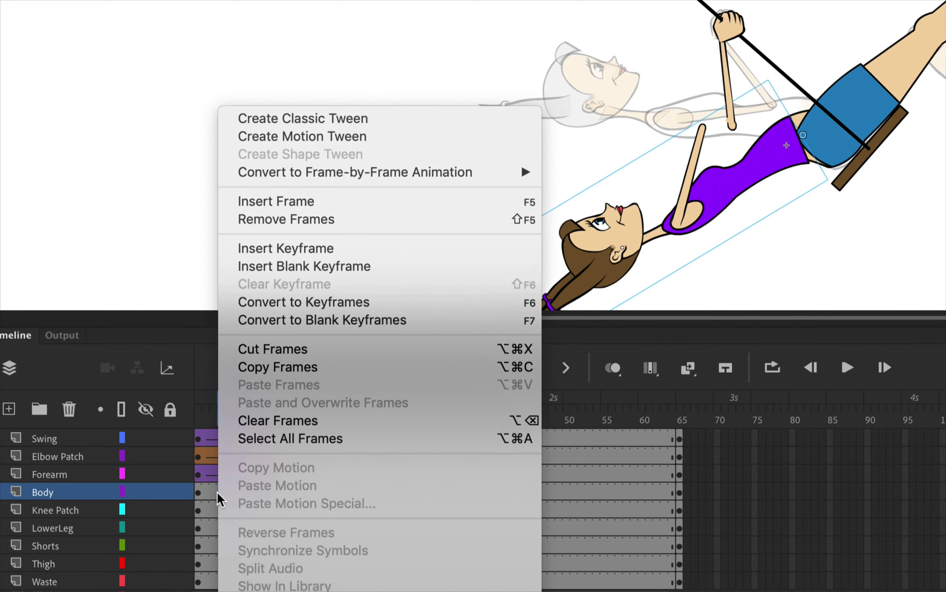
{"action": "left_click", "coordinate": [339, 122]}
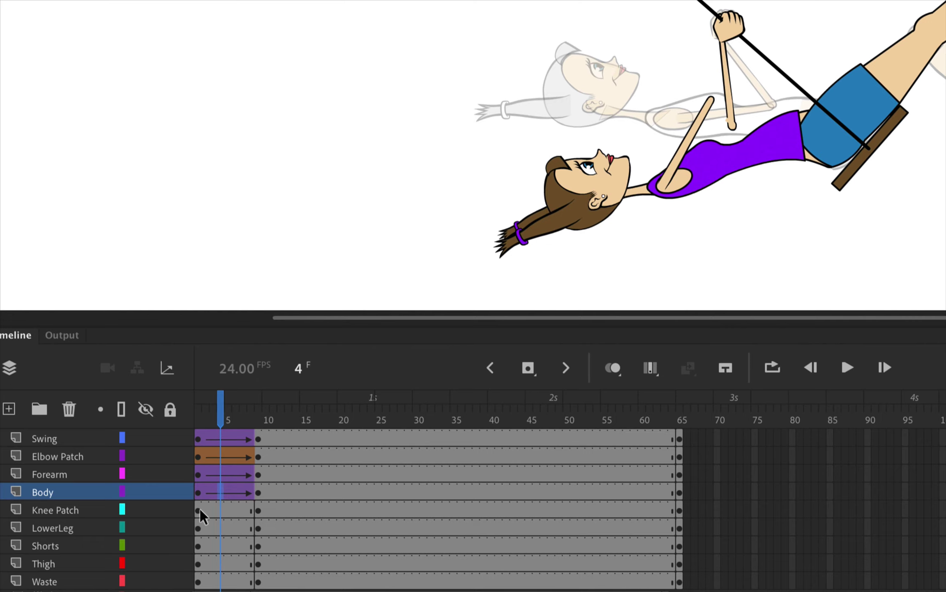
Create a shape tween on the Knee Patch layer and a classic tween on the LowerLeg layer between frames 1 and 9
{"action": "left_click", "coordinate": [215, 511]}
{"action": "left_click", "coordinate": [213, 509]}
{"action": "right_click", "coordinate": [212, 512]}
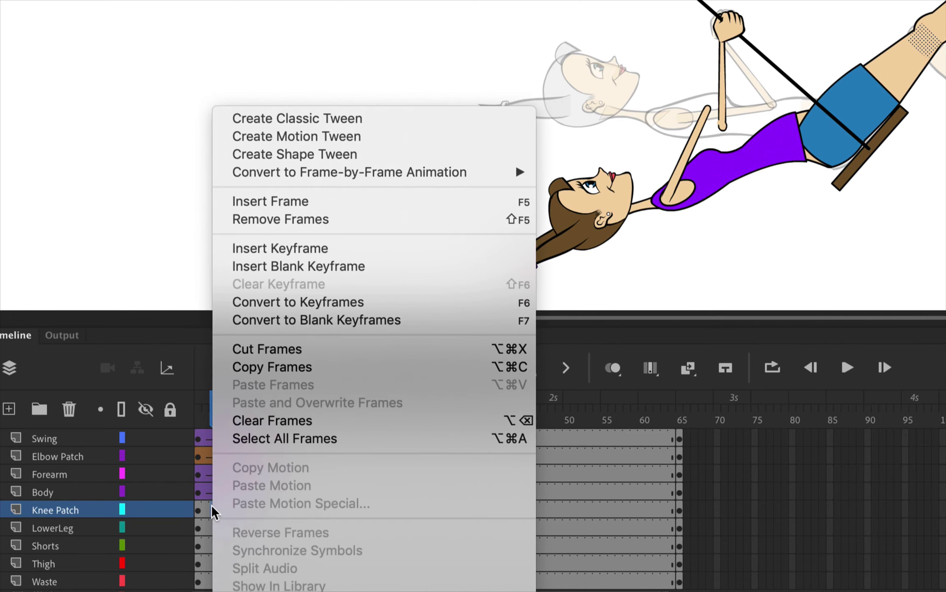
{"action": "left_click", "coordinate": [354, 158]}
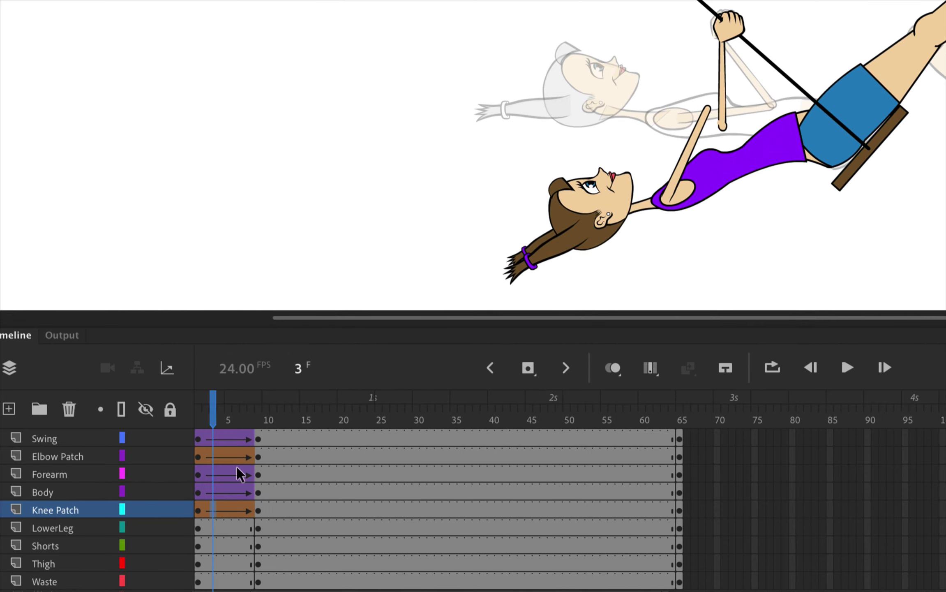
{"action": "left_click", "coordinate": [220, 529]}
{"action": "right_click", "coordinate": [218, 530]}
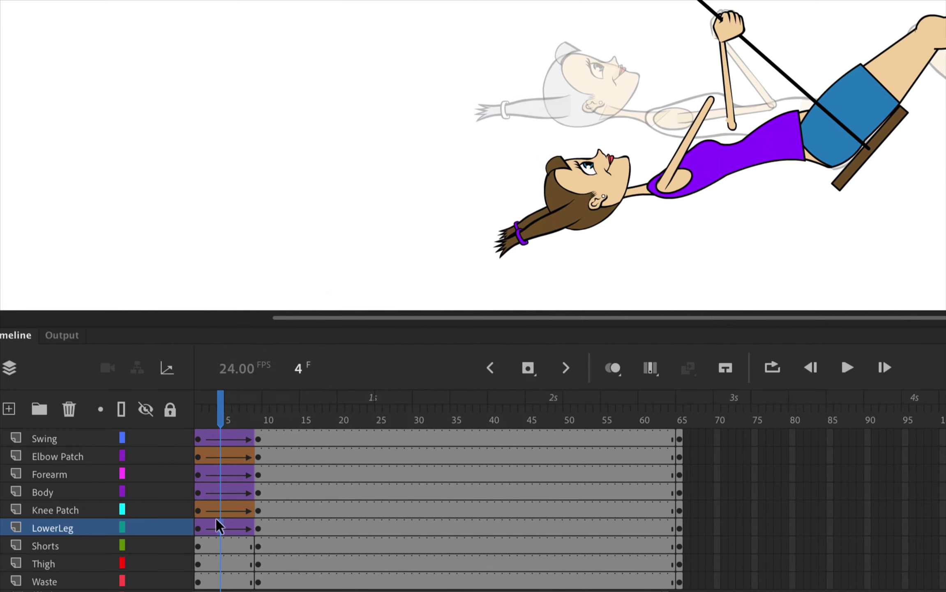
Create shape tweens on the Shorts and Thigh layers between frames 1 and 9
{"action": "left_click", "coordinate": [219, 547]}
{"action": "right_click", "coordinate": [218, 546]}
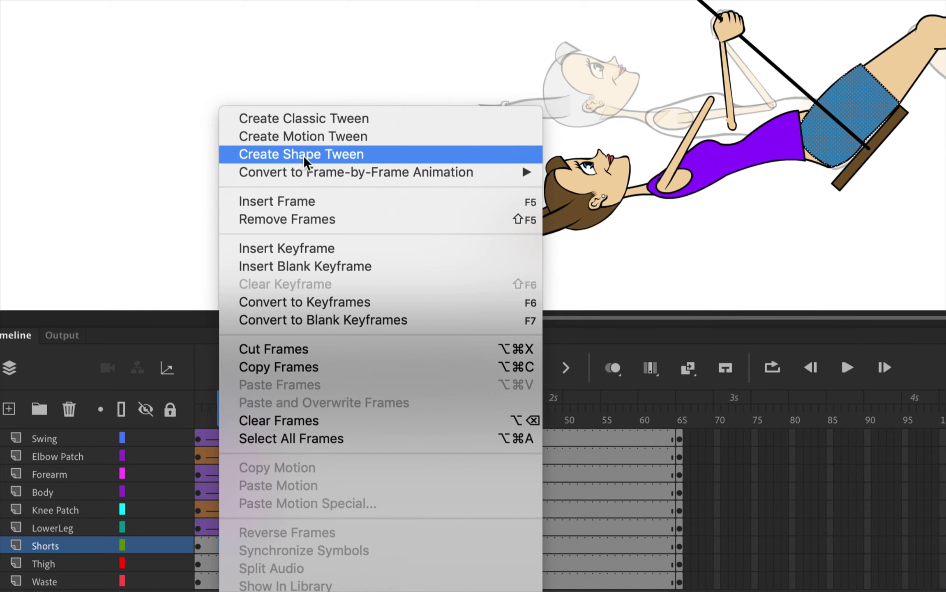
{"action": "left_click", "coordinate": [325, 156]}
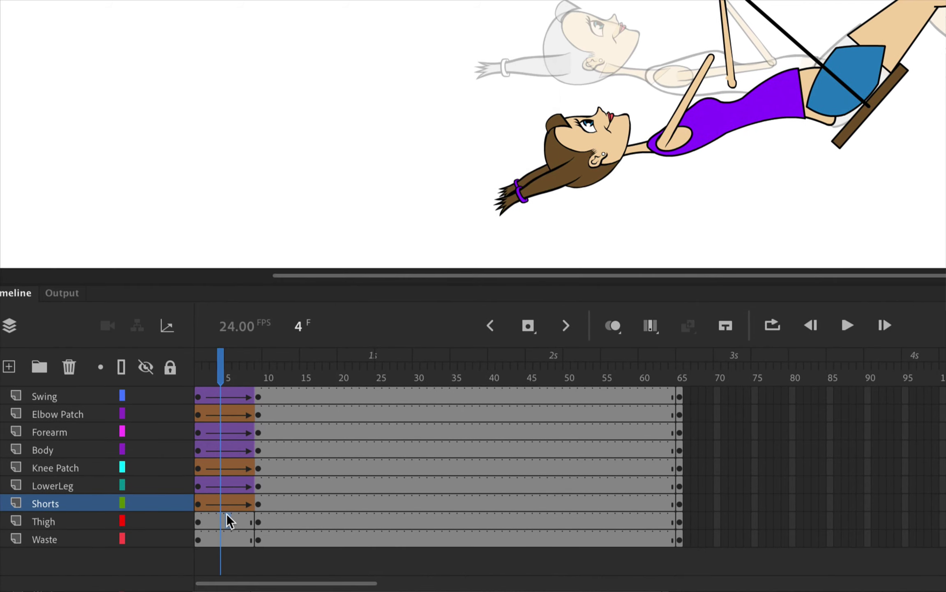
{"action": "left_click", "coordinate": [228, 521]}
{"action": "right_click", "coordinate": [226, 522]}
{"action": "left_click", "coordinate": [225, 523]}
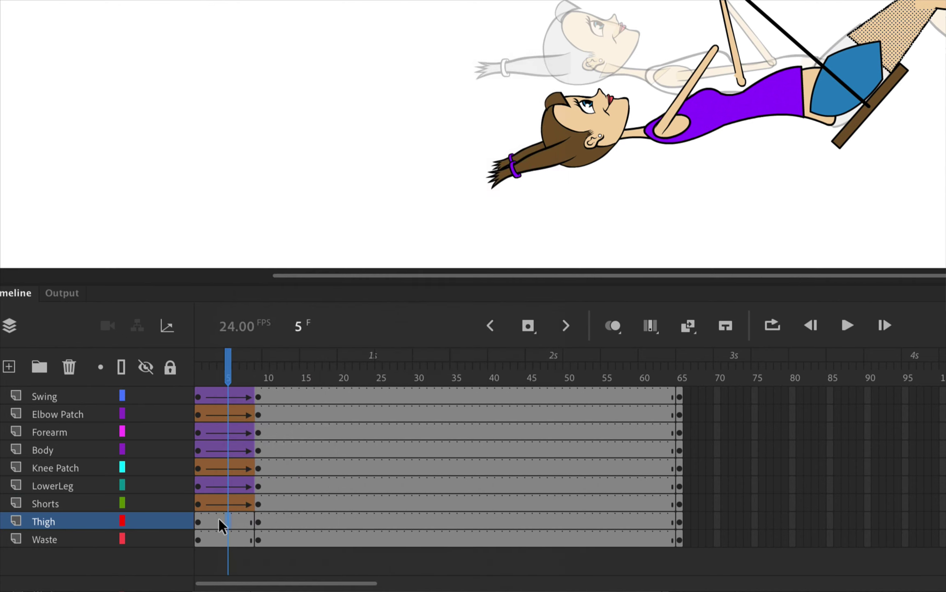
{"action": "right_click", "coordinate": [219, 523]}
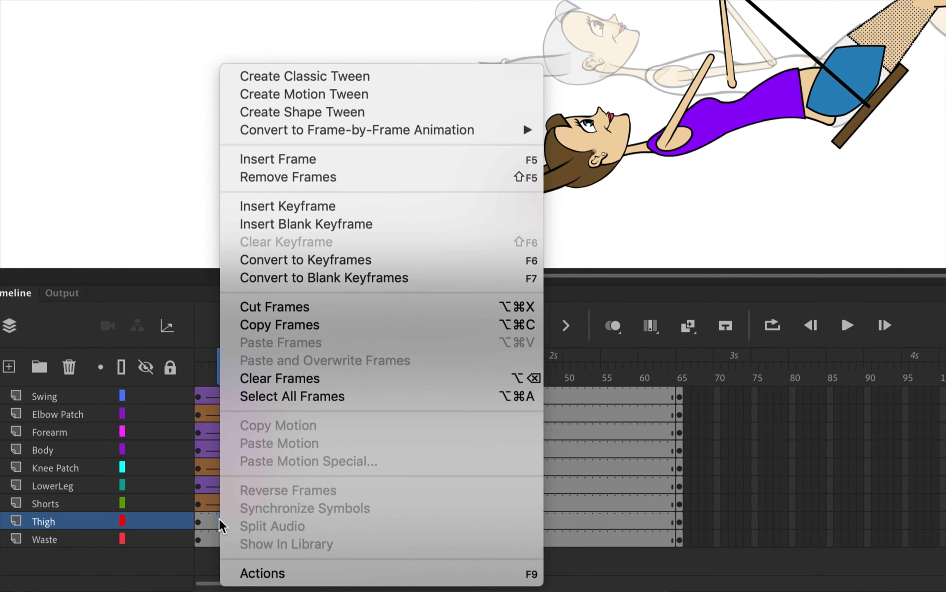
{"action": "left_click", "coordinate": [324, 112]}
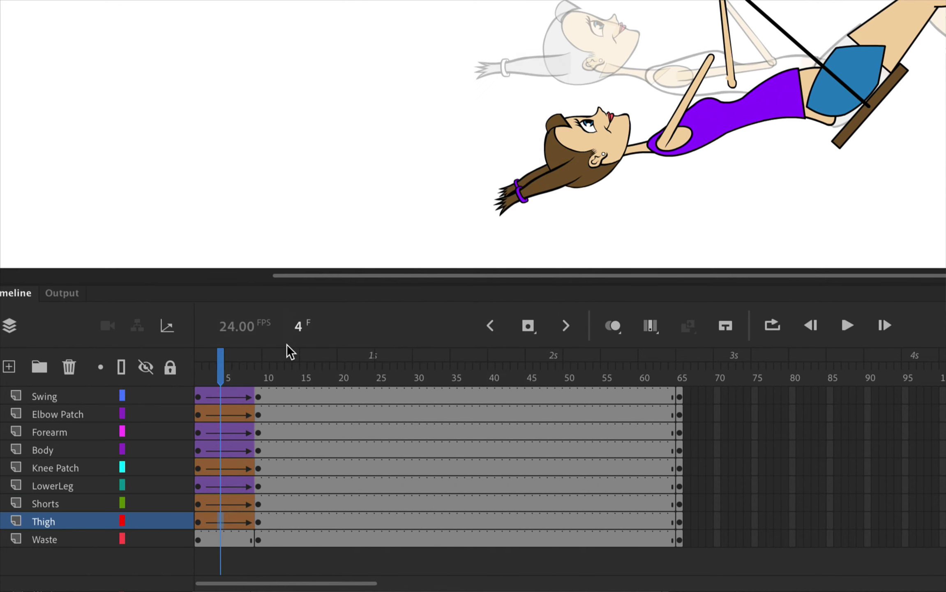
Create a classic tween on the Waste layer between frames 1 and 9
{"action": "left_click", "coordinate": [234, 540]}
{"action": "right_click", "coordinate": [230, 542]}
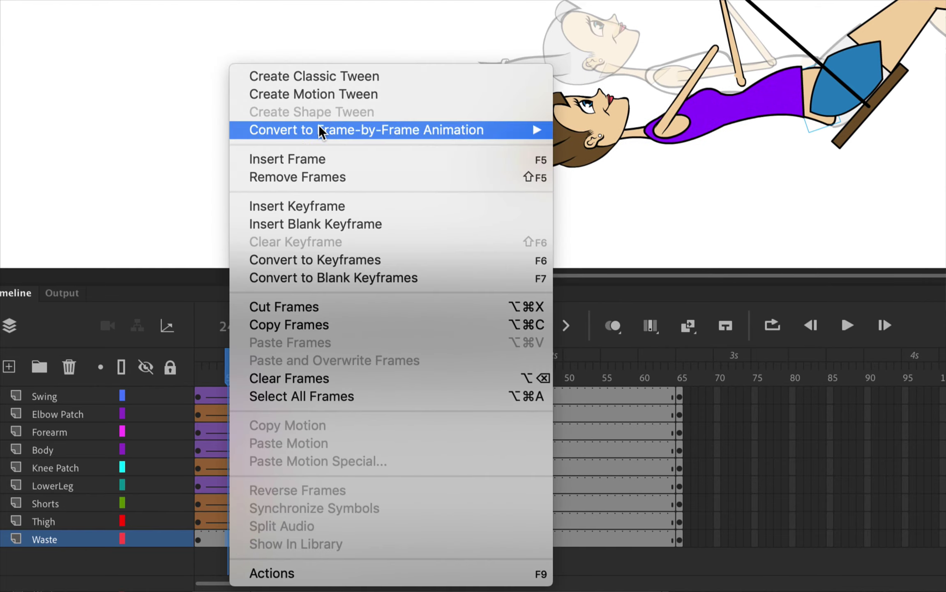
{"action": "left_click", "coordinate": [331, 80]}
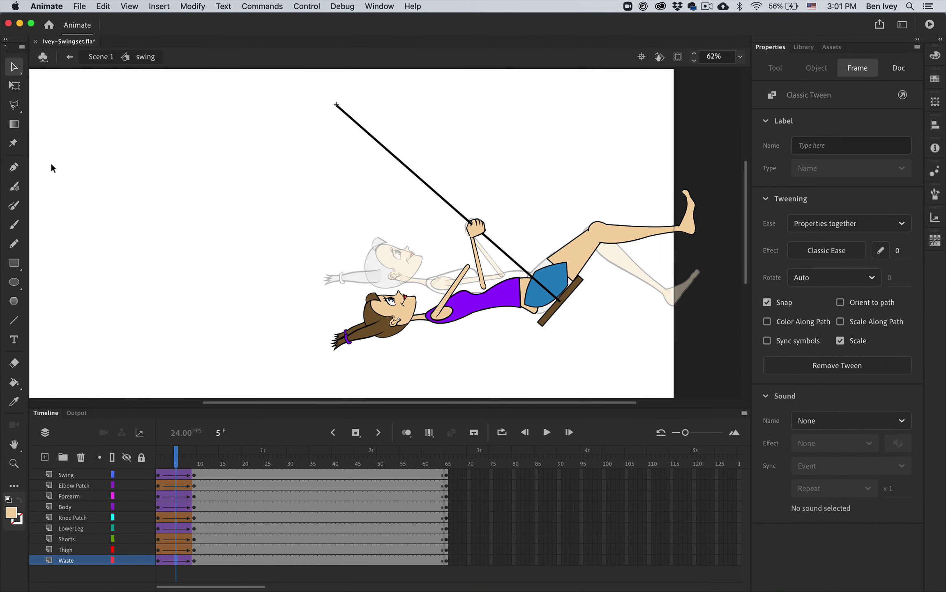
Open the girl-body_head_arm symbol in place and create a classic tween on its arm layer between frames 1 and 9
{"action": "key", "text": "Escape"}
{"action": "double_click", "coordinate": [469, 314]}
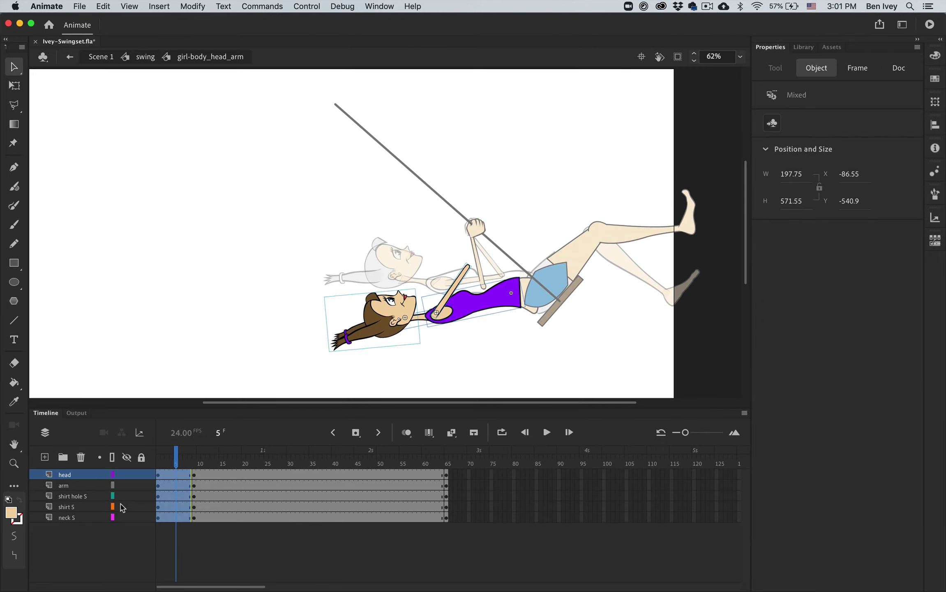
{"action": "key", "text": "Escape"}
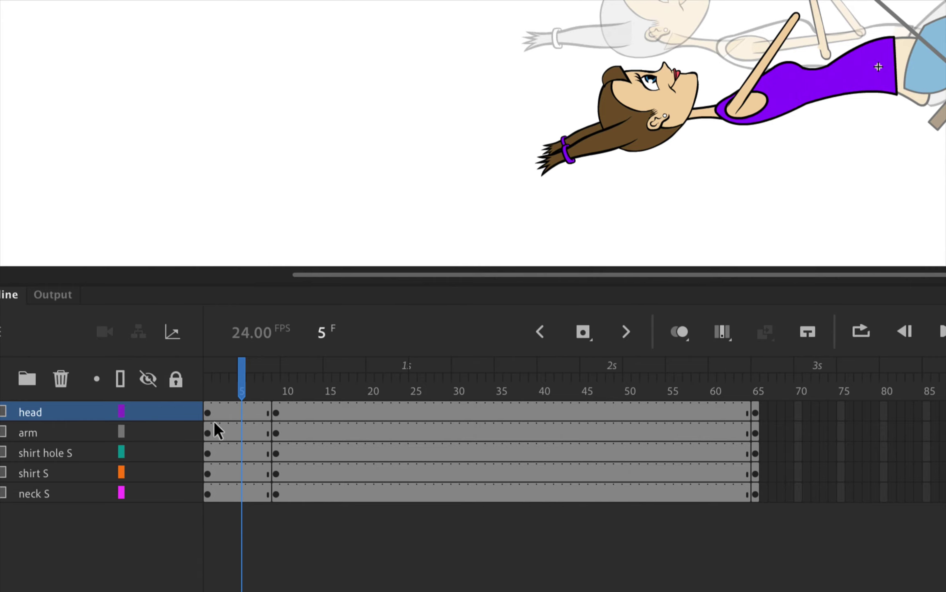
{"action": "left_click", "coordinate": [232, 429]}
{"action": "right_click", "coordinate": [232, 427]}
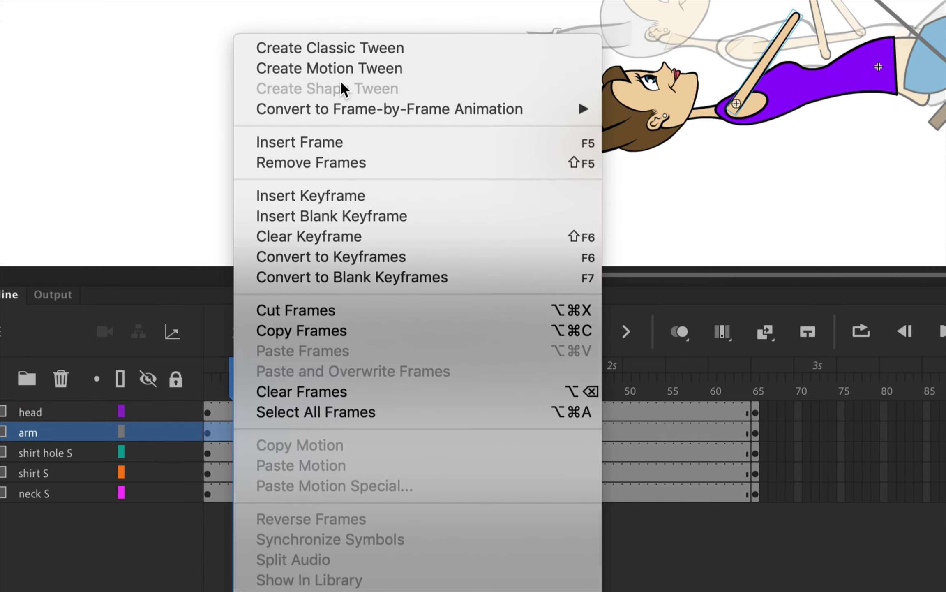
{"action": "left_click", "coordinate": [356, 48]}
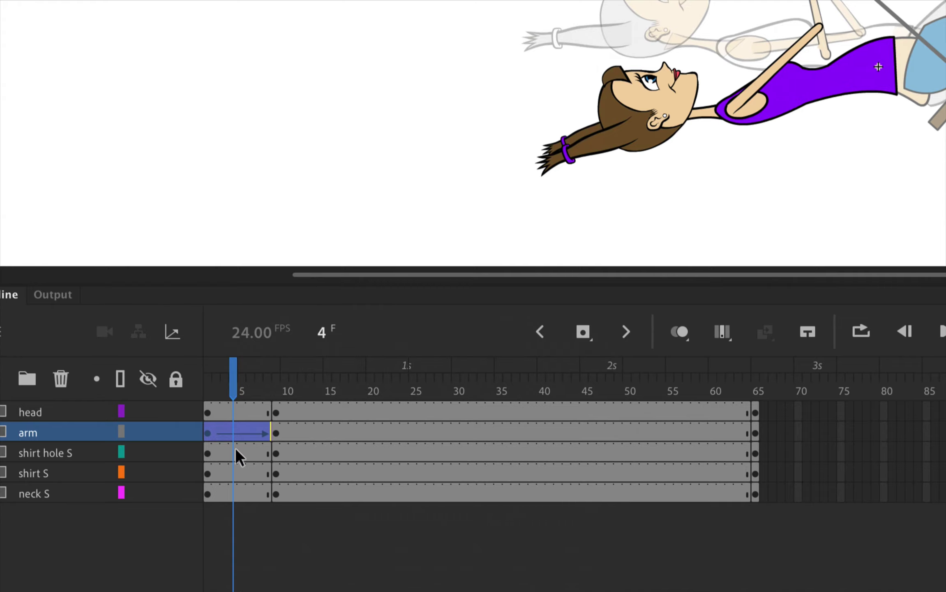
Create a classic tween on the symbol's head layer between frames 1 and 9
{"action": "left_click", "coordinate": [241, 413]}
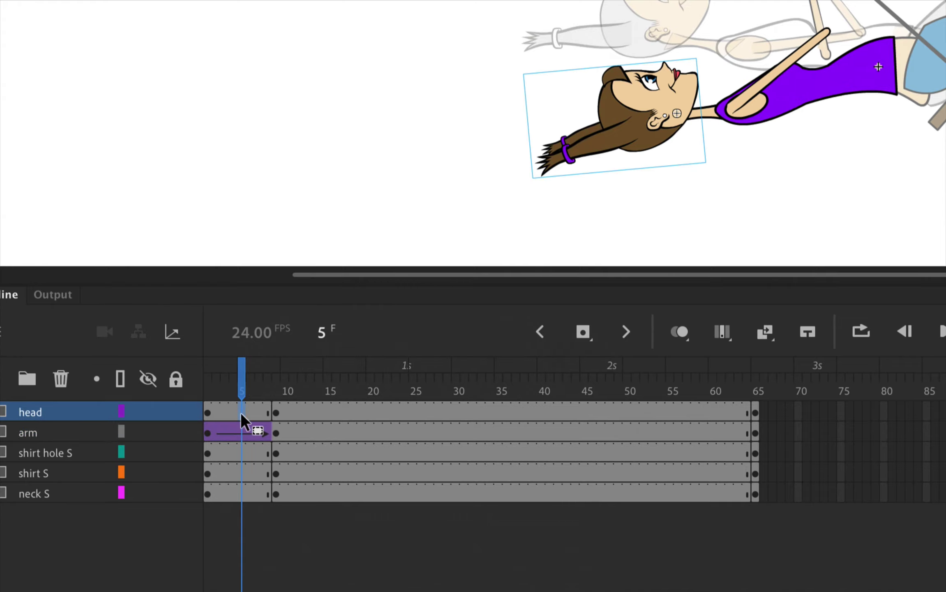
{"action": "right_click", "coordinate": [243, 413]}
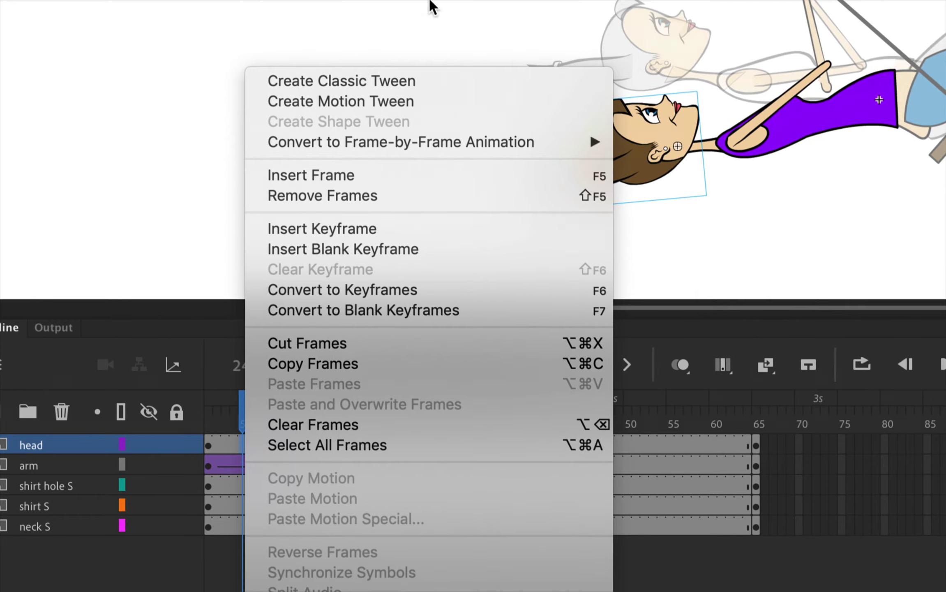
{"action": "left_click", "coordinate": [365, 82]}
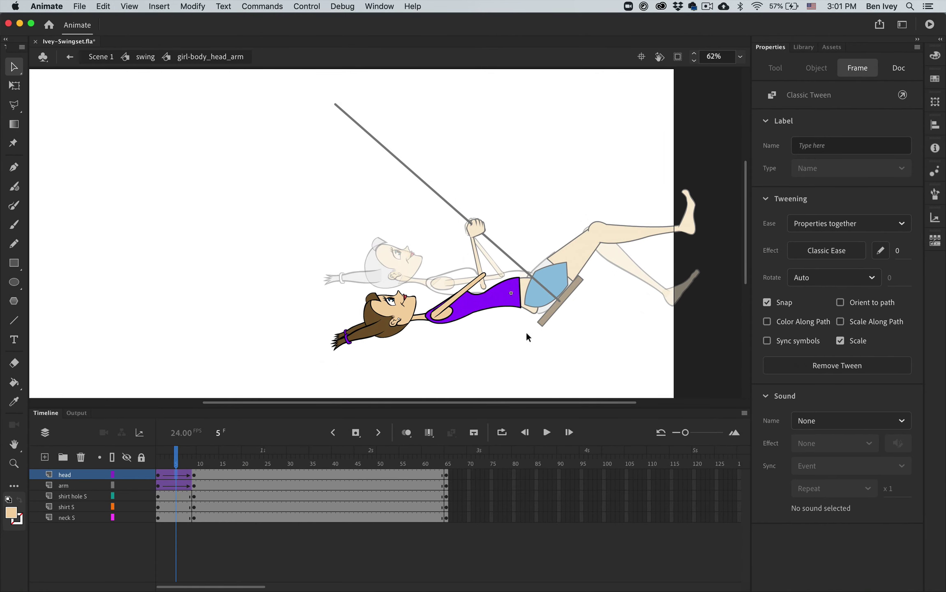
Return to the swing symbol and review the girl's tweened motion from frame 1 to frame 9
{"action": "double_click", "coordinate": [573, 339]}
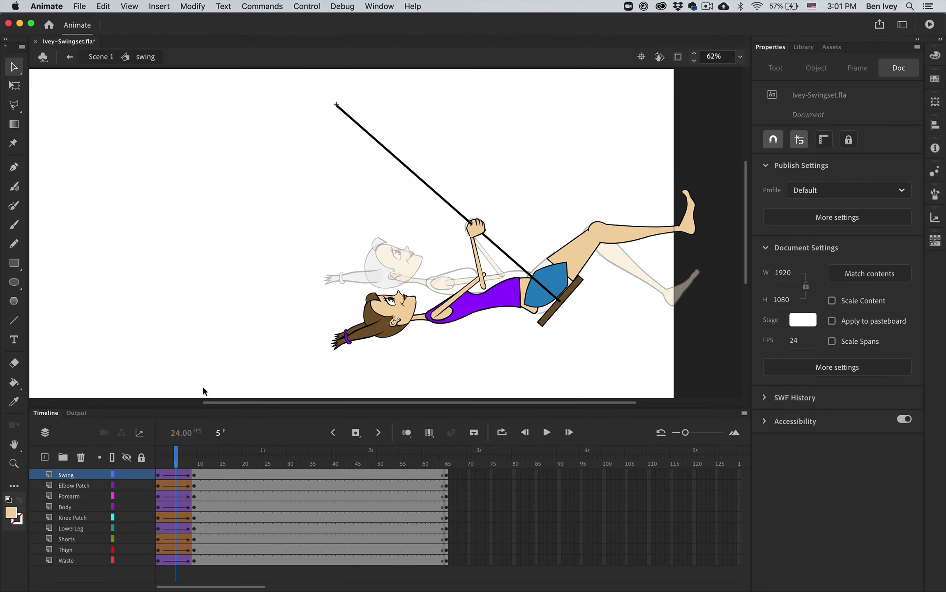
{"action": "mouse_move", "coordinate": [176, 459]}
{"action": "left_mouse_down"}
{"action": "mouse_move", "coordinate": [155, 466]}
{"action": "mouse_move", "coordinate": [194, 466]}
{"action": "left_mouse_up"}
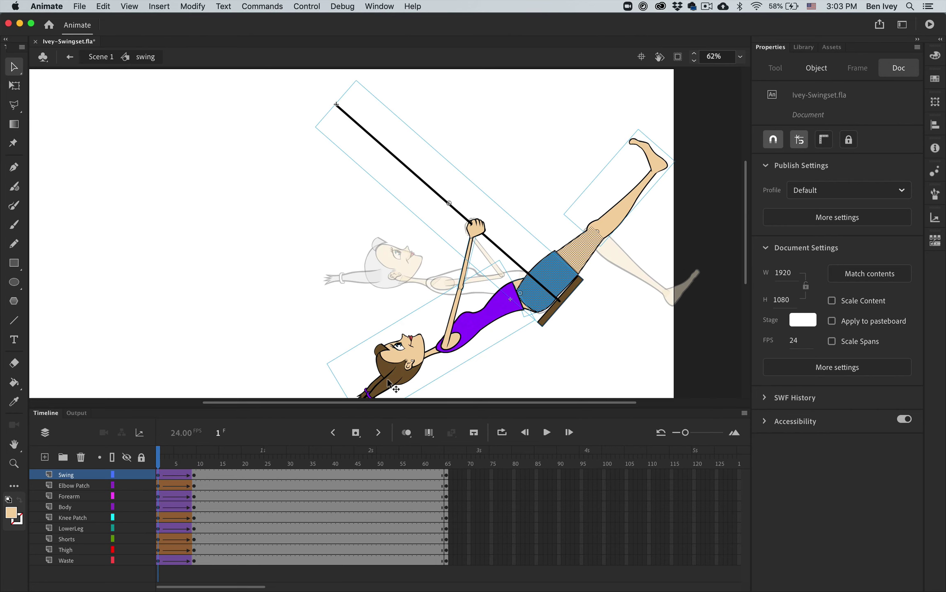
{"action": "scroll", "coordinate": [423, 331], "scroll_direction": "right", "scroll_amount": 5}
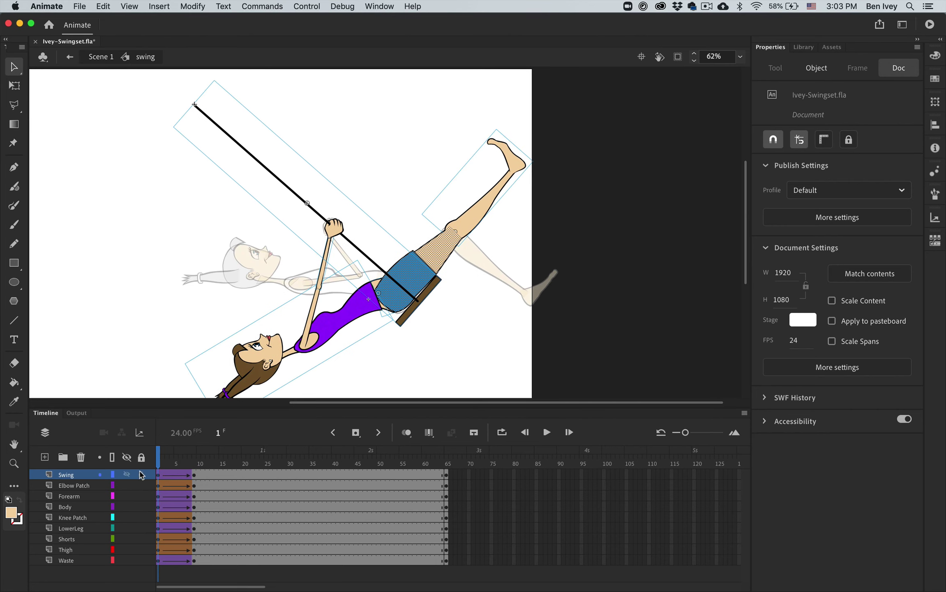
{"action": "key", "text": "period"}
{"action": "key", "text": "period"}
{"action": "key", "text": "period"}
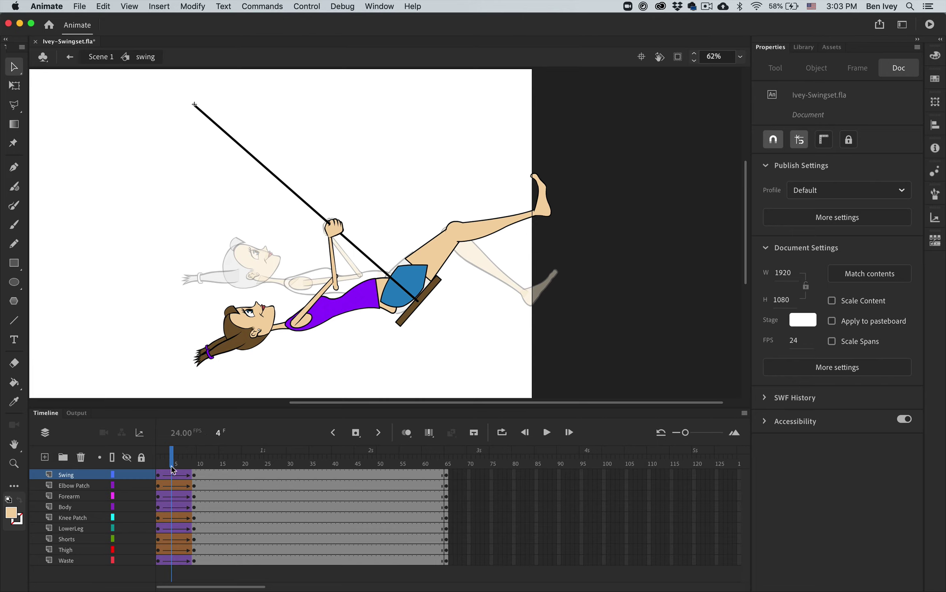
{"action": "left_click_drag", "start_coordinate": [171, 470], "coordinate": [196, 467]}
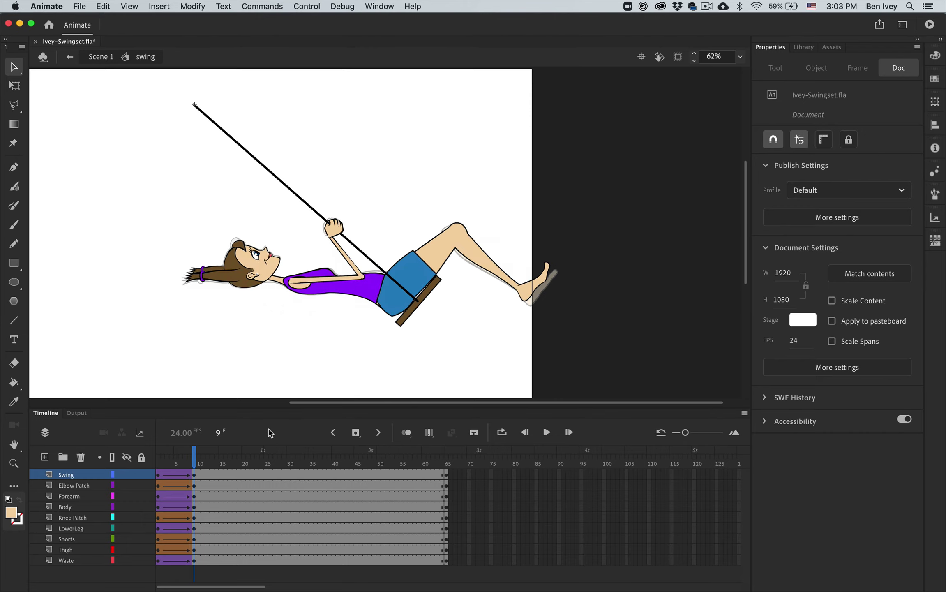
Examine up close how the forearm and upper arm line up at the elbow between frames 4 and 12
{"action": "key", "text": "super+equal"}
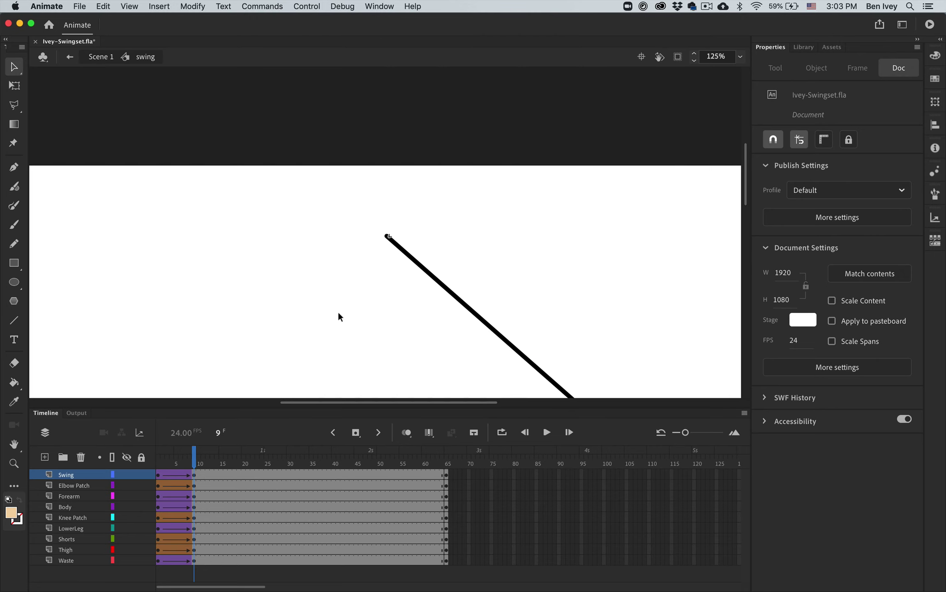
{"action": "scroll", "coordinate": [426, 328], "scroll_direction": "down", "scroll_amount": 5}
{"action": "scroll", "coordinate": [426, 329], "scroll_direction": "down", "scroll_amount": 3}
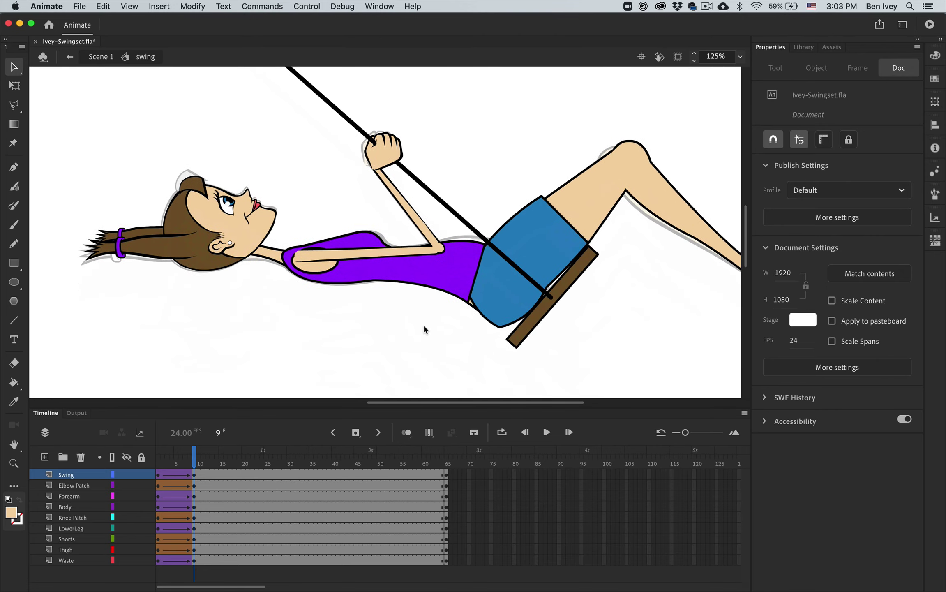
{"action": "left_click", "coordinate": [402, 257]}
{"action": "key", "text": "super+equal"}
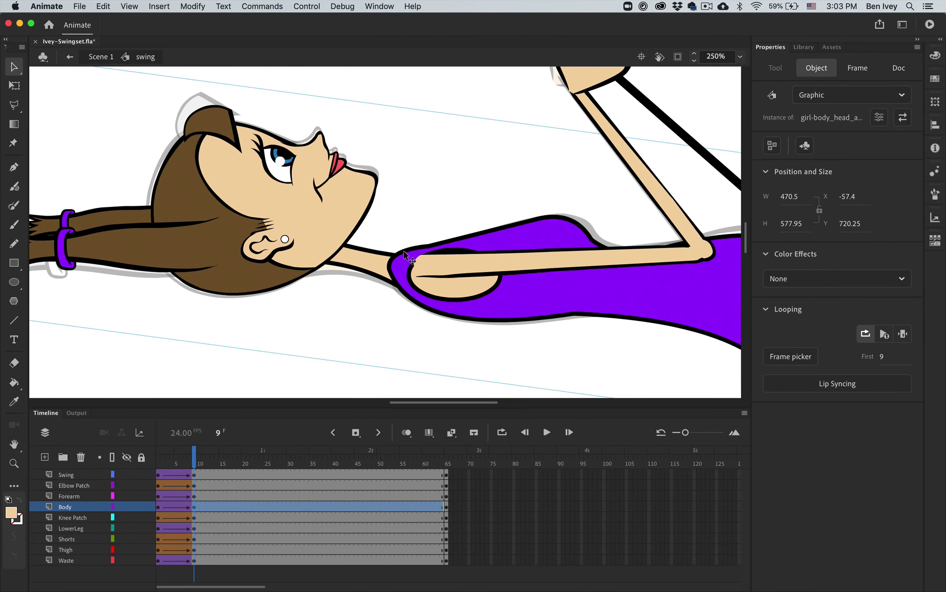
{"action": "scroll", "coordinate": [464, 224], "scroll_direction": "right", "scroll_amount": 4}
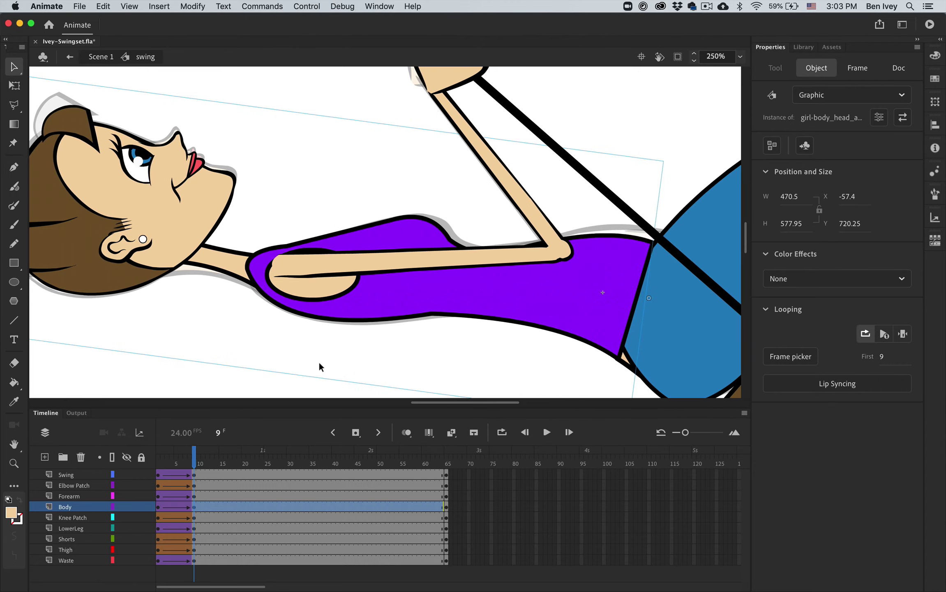
{"action": "mouse_move", "coordinate": [191, 456]}
{"action": "left_mouse_down"}
{"action": "mouse_move", "coordinate": [160, 457]}
{"action": "mouse_move", "coordinate": [201, 456]}
{"action": "mouse_move", "coordinate": [159, 457]}
{"action": "mouse_move", "coordinate": [207, 457]}
{"action": "left_mouse_up"}
{"action": "left_click", "coordinate": [240, 389]}
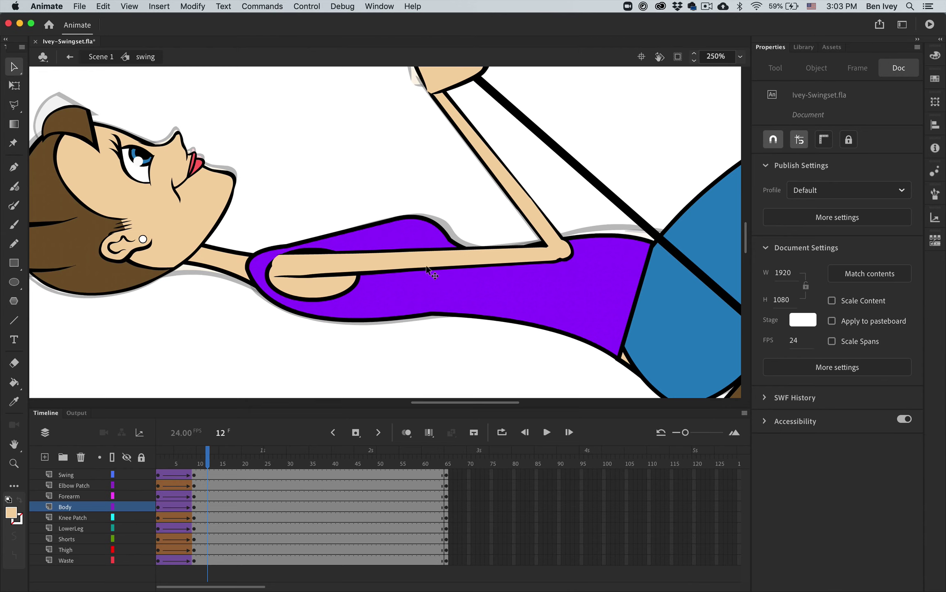
{"action": "mouse_move", "coordinate": [207, 457]}
{"action": "left_mouse_down"}
{"action": "mouse_move", "coordinate": [163, 458]}
{"action": "mouse_move", "coordinate": [200, 467]}
{"action": "left_mouse_up"}
{"action": "left_click", "coordinate": [501, 160]}
{"action": "left_click", "coordinate": [199, 461]}
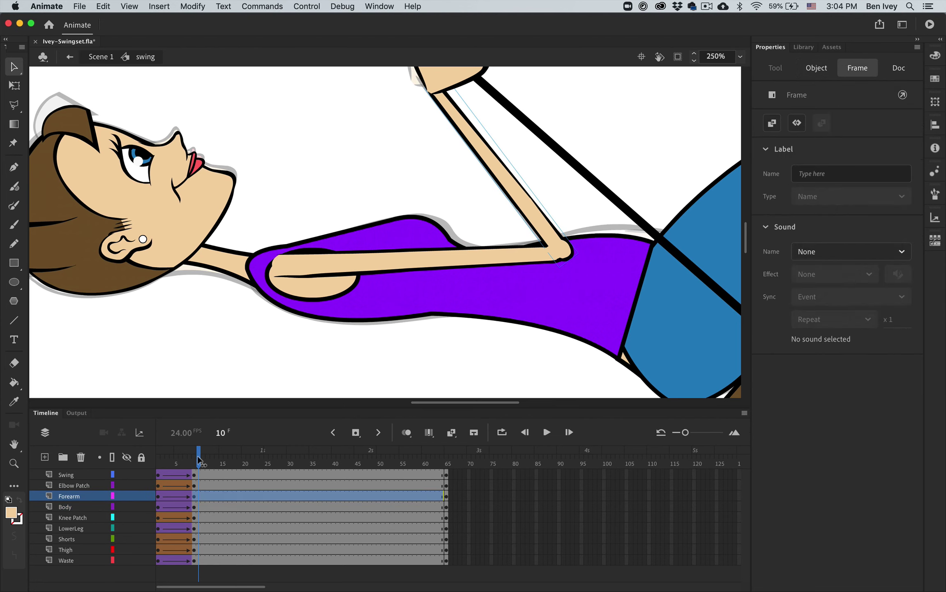
{"action": "left_click_drag", "start_coordinate": [199, 460], "coordinate": [176, 461]}
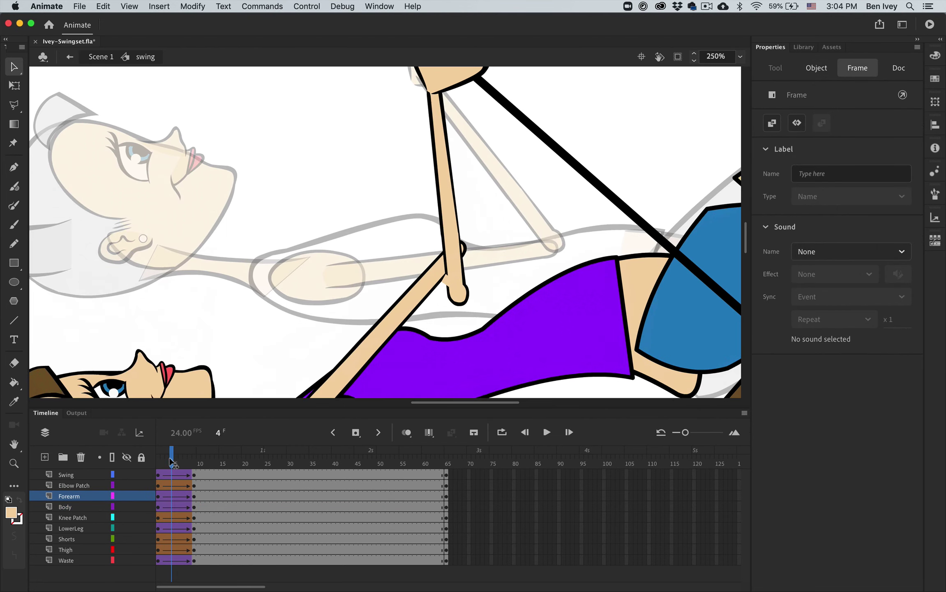
{"action": "left_click", "coordinate": [306, 302]}
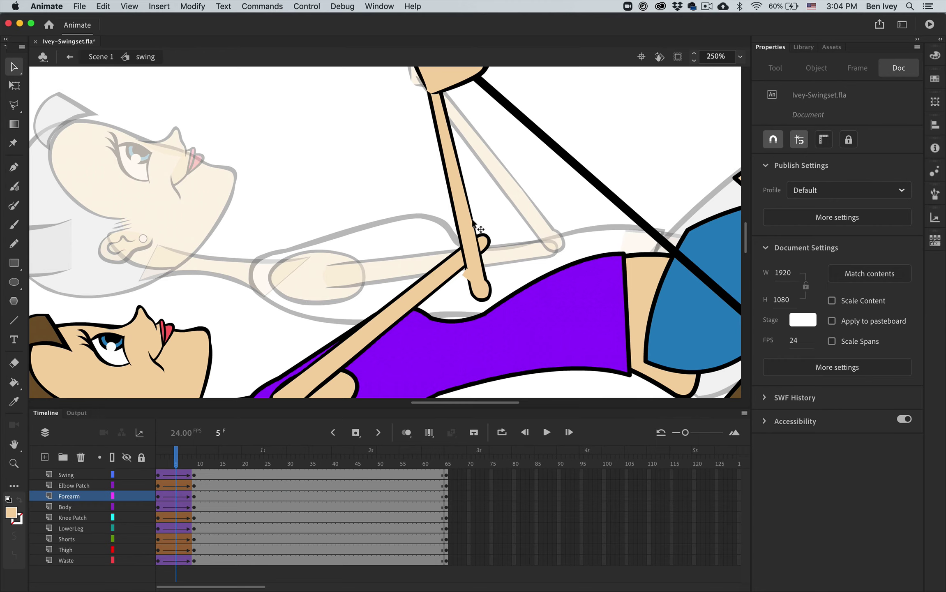
Insert a Forearm keyframe at frame 5 and use Free Transform to shorten the forearm to meet the upper arm's elbow
{"action": "mouse_move", "coordinate": [180, 462]}
{"action": "left_mouse_down"}
{"action": "mouse_move", "coordinate": [190, 462]}
{"action": "mouse_move", "coordinate": [157, 464]}
{"action": "mouse_move", "coordinate": [197, 463]}
{"action": "mouse_move", "coordinate": [158, 468]}
{"action": "mouse_move", "coordinate": [174, 468]}
{"action": "left_mouse_up"}
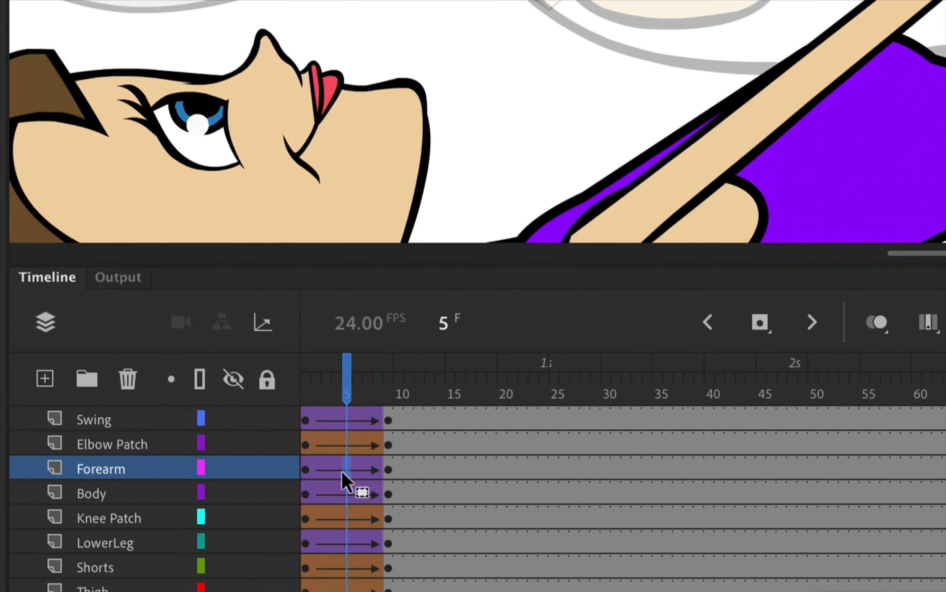
{"action": "key", "text": "F6"}
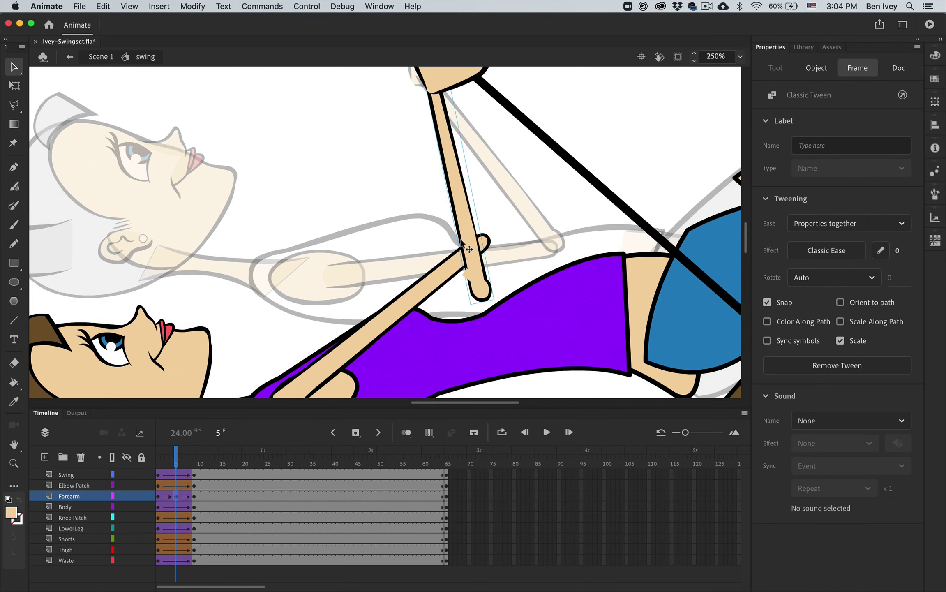
{"action": "left_click", "coordinate": [477, 256]}
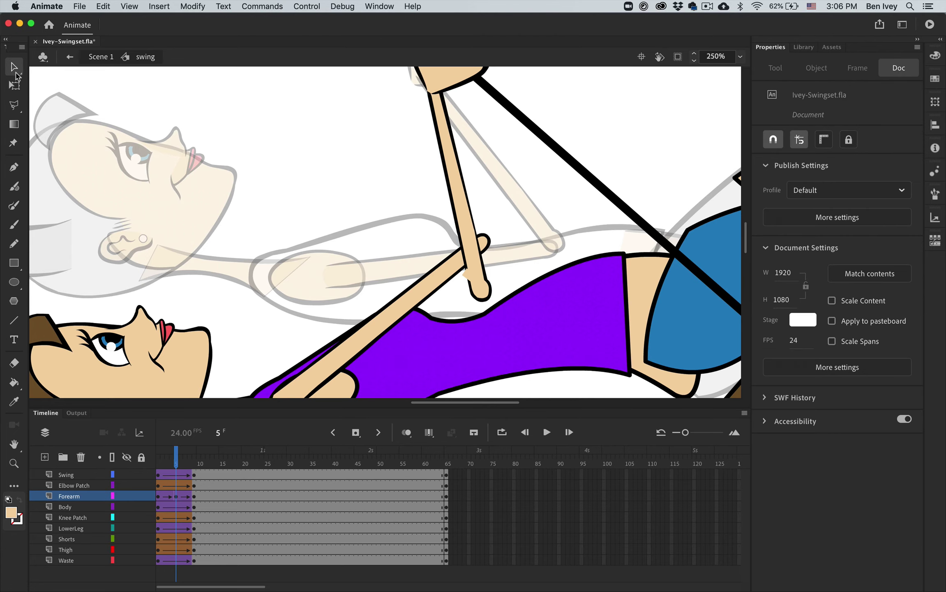
{"action": "left_click", "coordinate": [15, 86]}
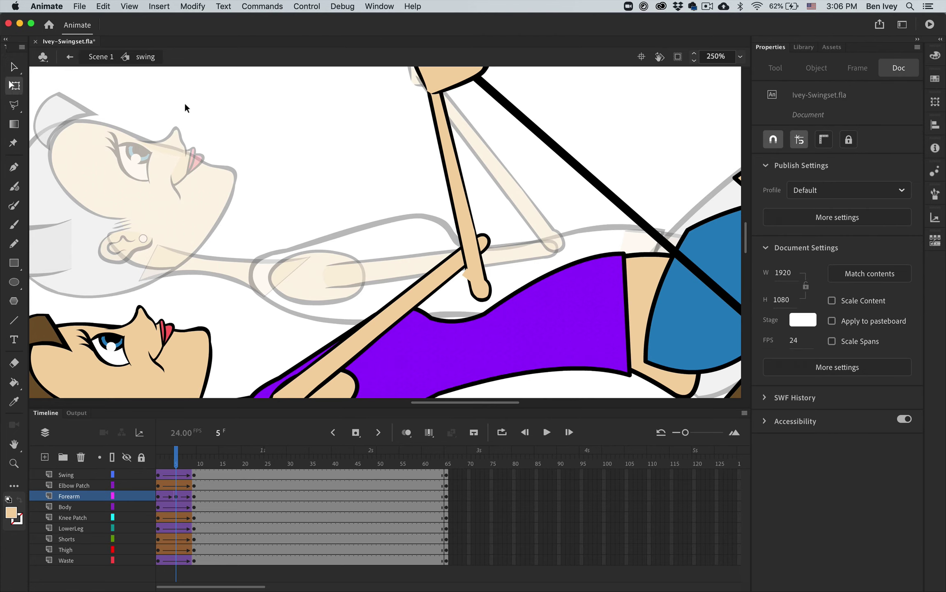
{"action": "left_click", "coordinate": [465, 211]}
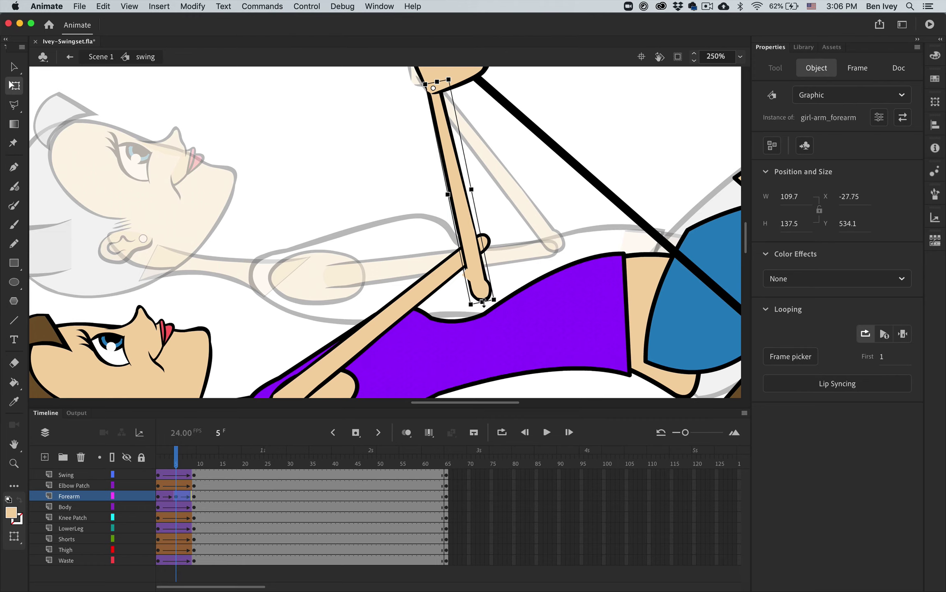
{"action": "left_click_drag", "start_coordinate": [504, 309], "coordinate": [485, 252]}
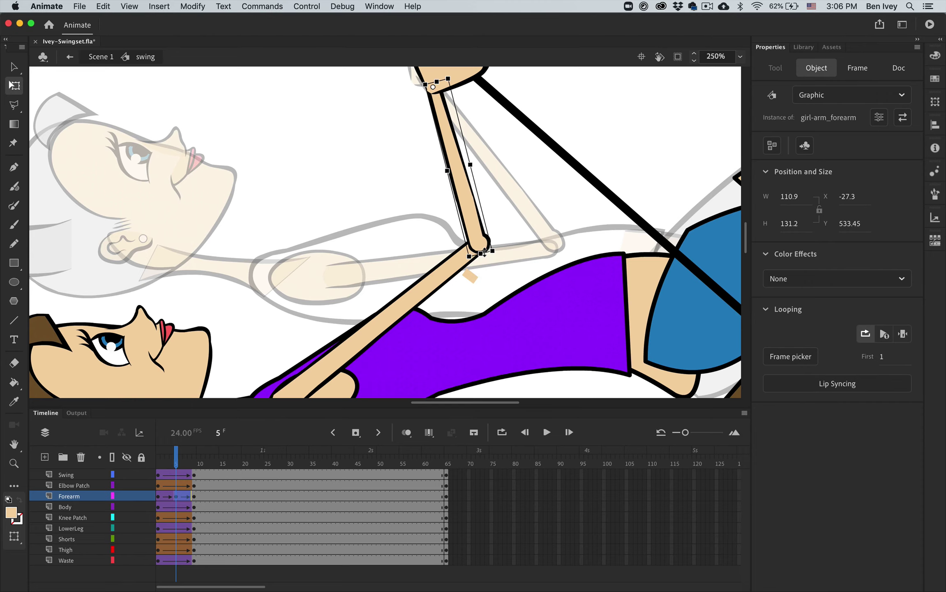
{"action": "left_click", "coordinate": [349, 277]}
Insert an Elbow Patch keyframe at frame 5 and move the patch up over the joint between forearm and upper arm
{"action": "key", "text": "super+equal"}
{"action": "key", "text": "super+minus"}
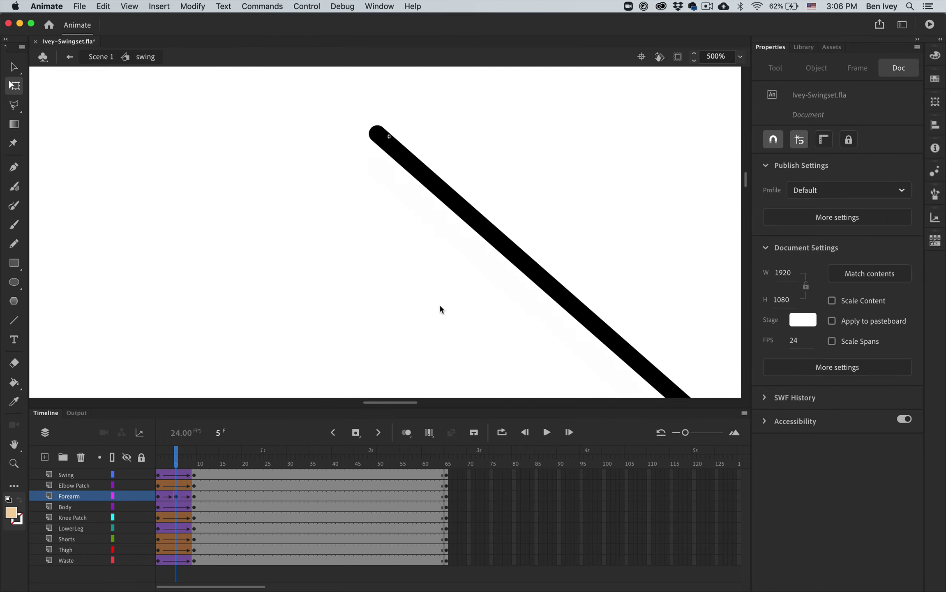
{"action": "scroll", "coordinate": [440, 307], "scroll_direction": "down", "scroll_amount": 10}
{"action": "scroll", "coordinate": [439, 303], "scroll_direction": "right", "scroll_amount": 10}
{"action": "scroll", "coordinate": [438, 302], "scroll_direction": "down", "scroll_amount": 5}
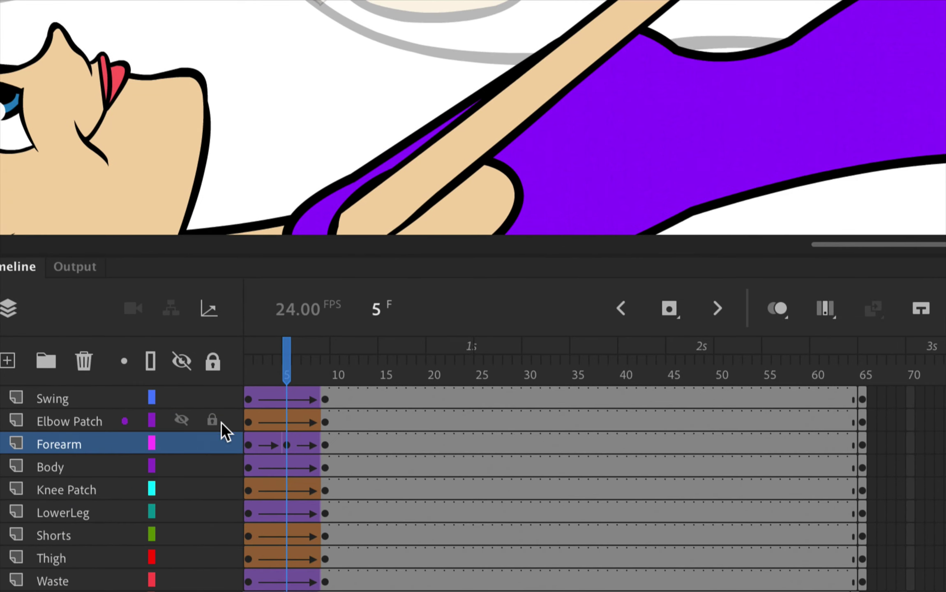
{"action": "left_click", "coordinate": [290, 422]}
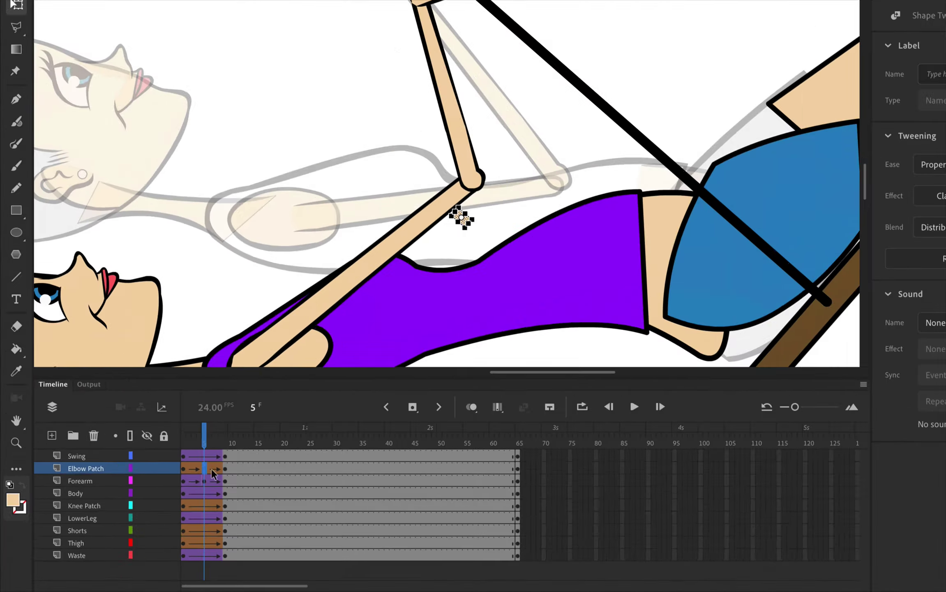
{"action": "key", "text": "super+="}
{"action": "key", "text": "super+="}
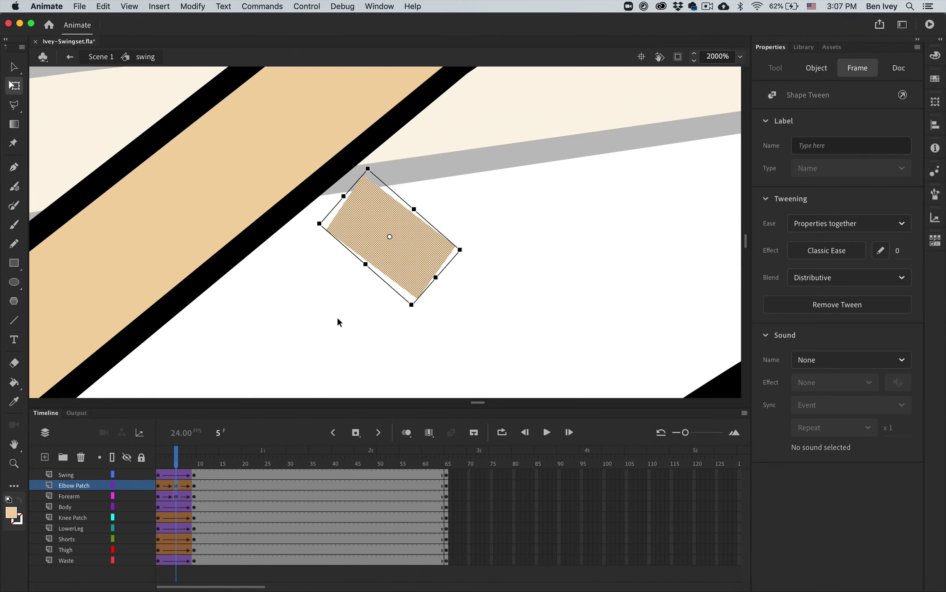
{"action": "scroll", "coordinate": [372, 314], "scroll_direction": "up", "scroll_amount": 3}
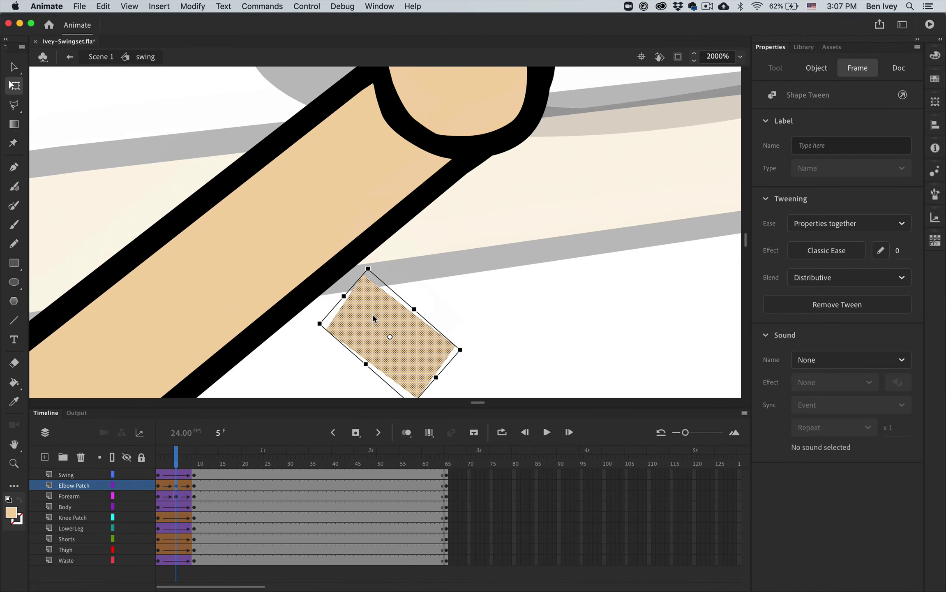
{"action": "key", "text": "v"}
{"action": "left_click_drag", "start_coordinate": [432, 138], "coordinate": [433, 173]}
{"action": "scroll", "coordinate": [433, 173], "scroll_direction": "up", "scroll_amount": 2}
{"action": "left_click", "coordinate": [328, 110]}
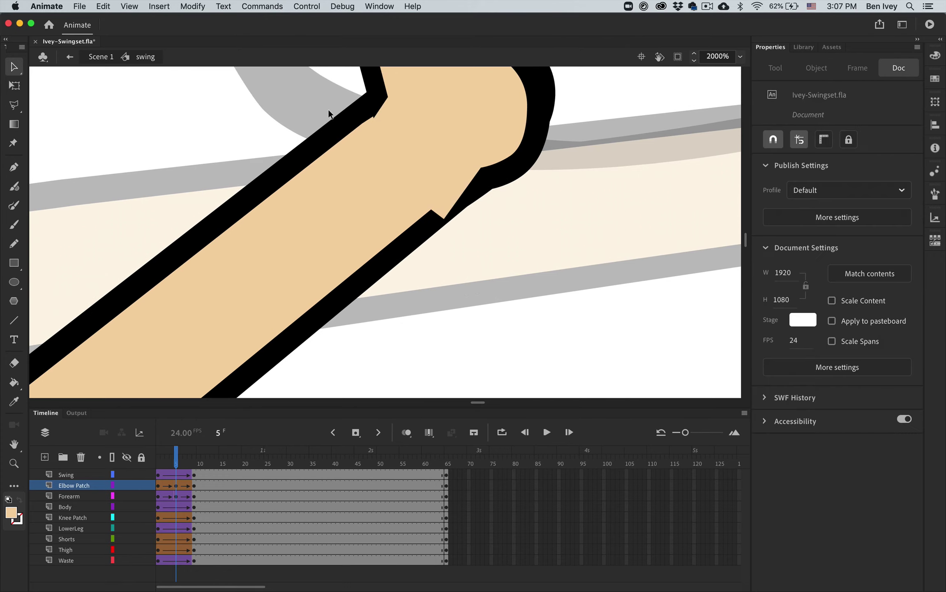
Reshape the elbow patch's corners at frame 5 to fit inside the arm's outline
{"action": "left_click", "coordinate": [379, 143]}
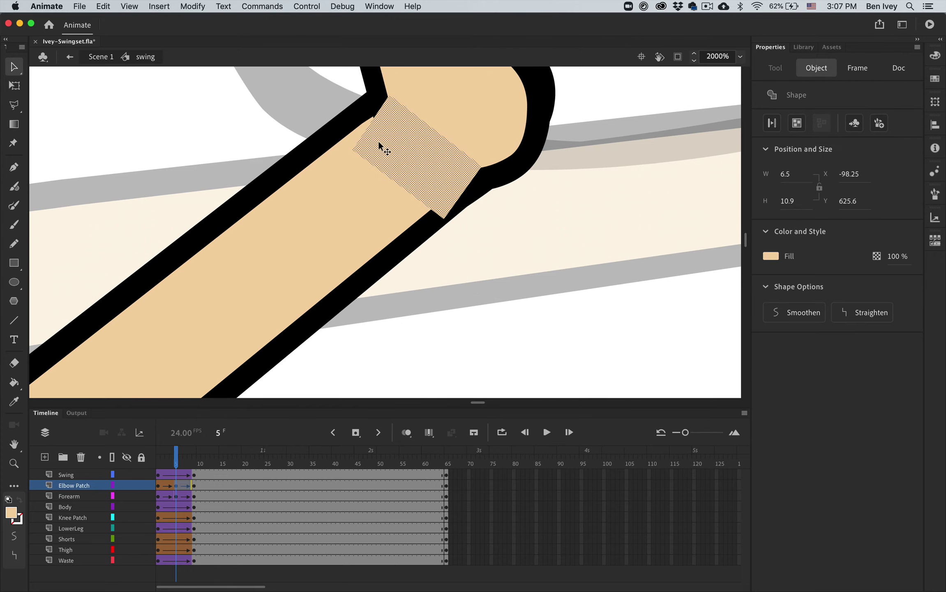
{"action": "left_click", "coordinate": [393, 96]}
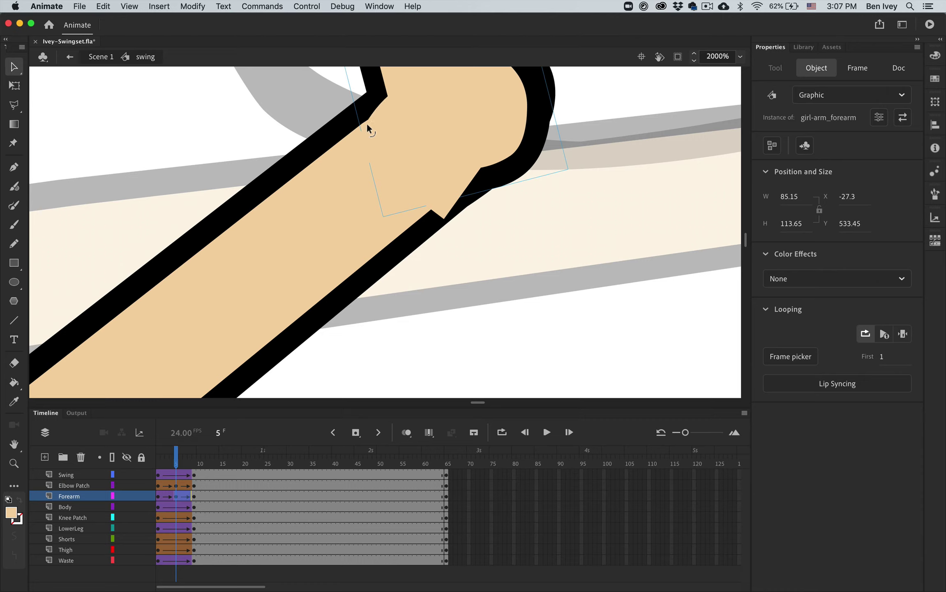
{"action": "left_click_drag", "start_coordinate": [445, 223], "coordinate": [432, 207]}
{"action": "left_click", "coordinate": [528, 282]}
Scrub between frames 5 and 1 to check the corrected arm's motion
{"action": "scroll", "coordinate": [516, 323], "scroll_direction": "down", "scroll_amount": 8}
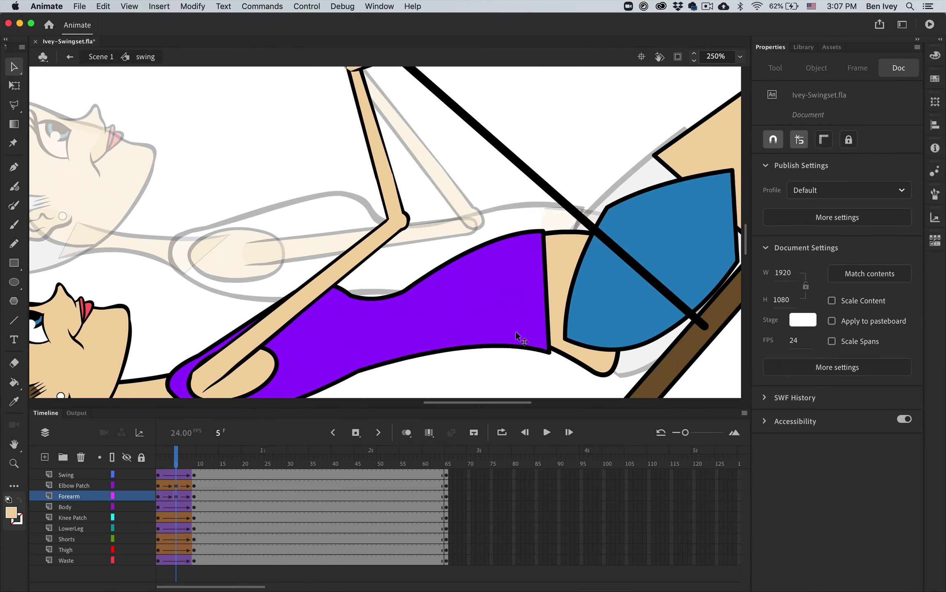
{"action": "scroll", "coordinate": [514, 331], "scroll_direction": "down", "scroll_amount": 2}
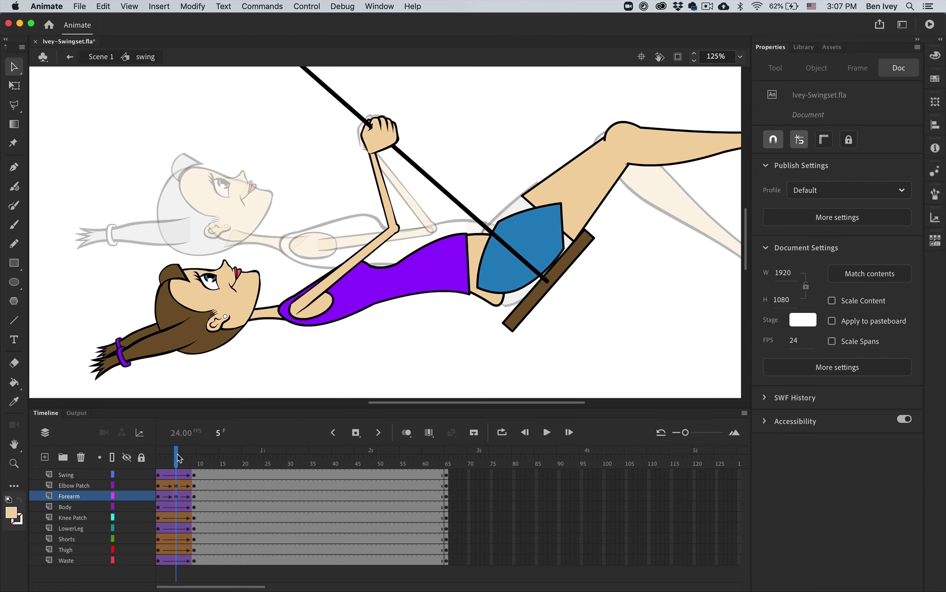
{"action": "left_click_drag", "start_coordinate": [176, 457], "coordinate": [150, 464]}
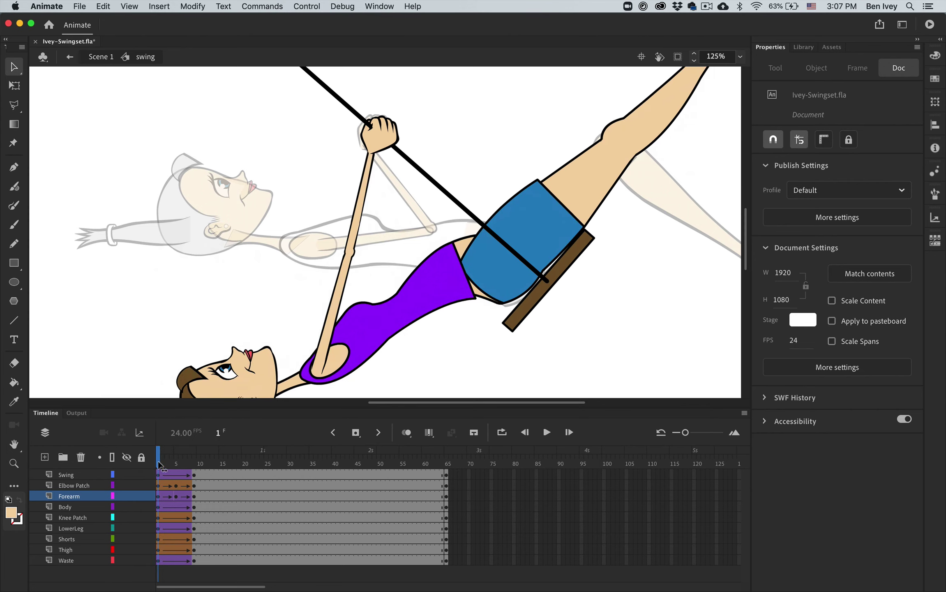
{"action": "mouse_move", "coordinate": [161, 462]}
{"action": "left_mouse_down"}
{"action": "mouse_move", "coordinate": [198, 469]}
{"action": "mouse_move", "coordinate": [150, 473]}
{"action": "left_mouse_up"}
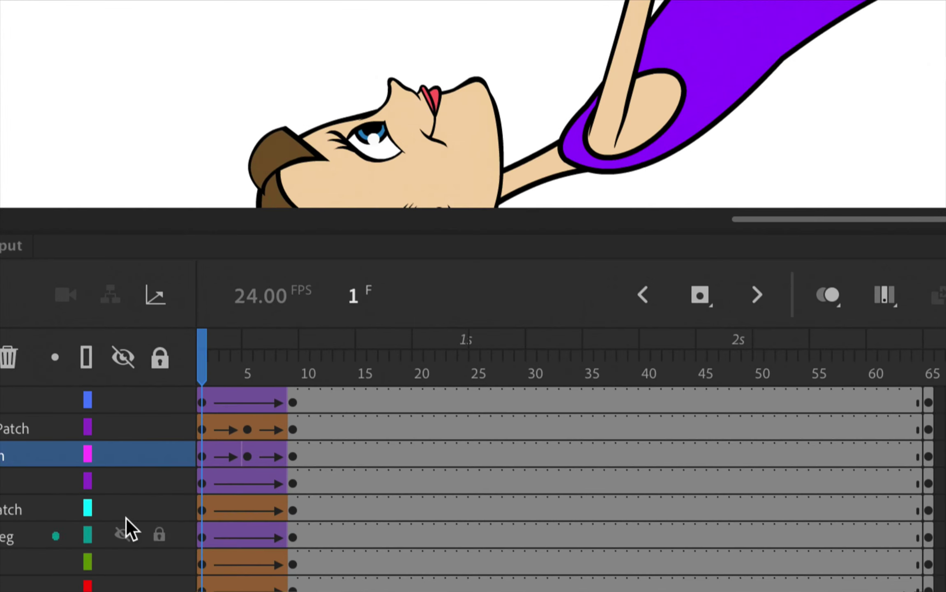
Insert keyframes at frame 3 on the Forearm and Elbow Patch layers
{"action": "left_click", "coordinate": [224, 453]}
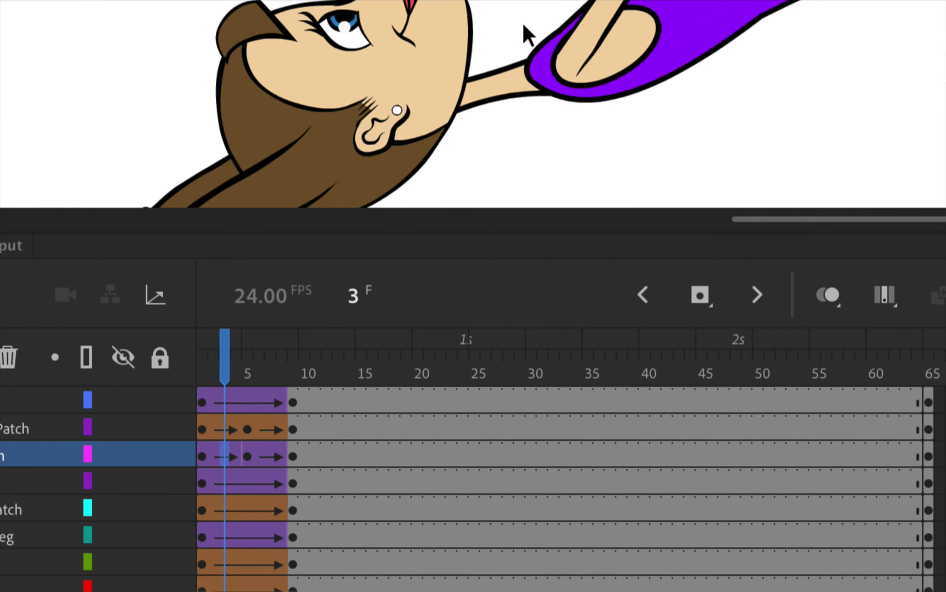
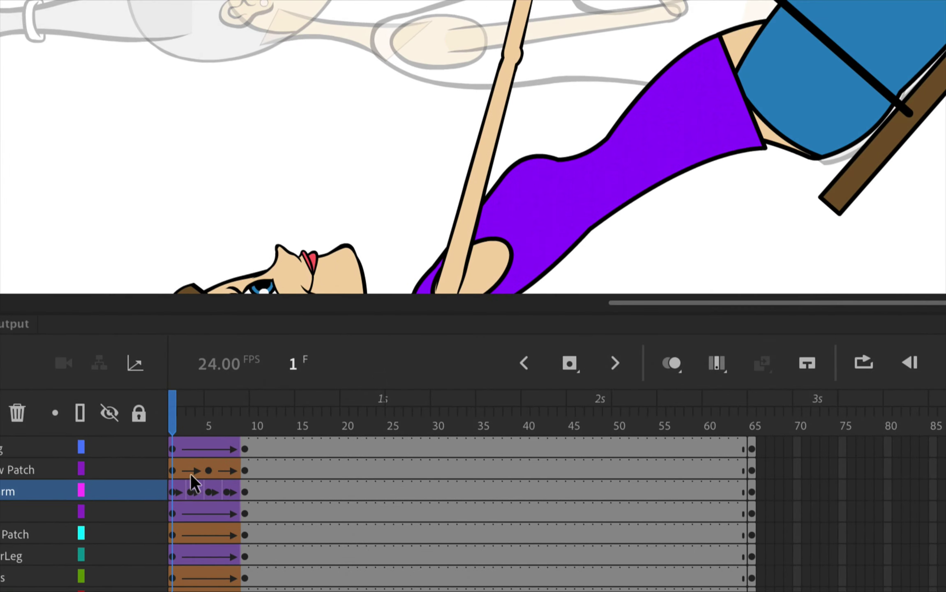
{"action": "left_click", "coordinate": [191, 472]}
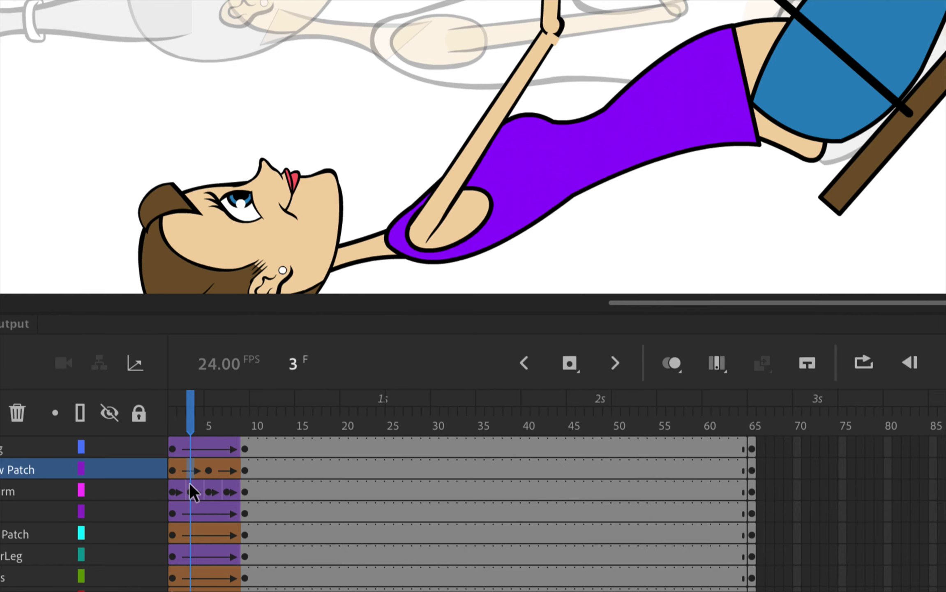
{"action": "key", "text": "F6"}
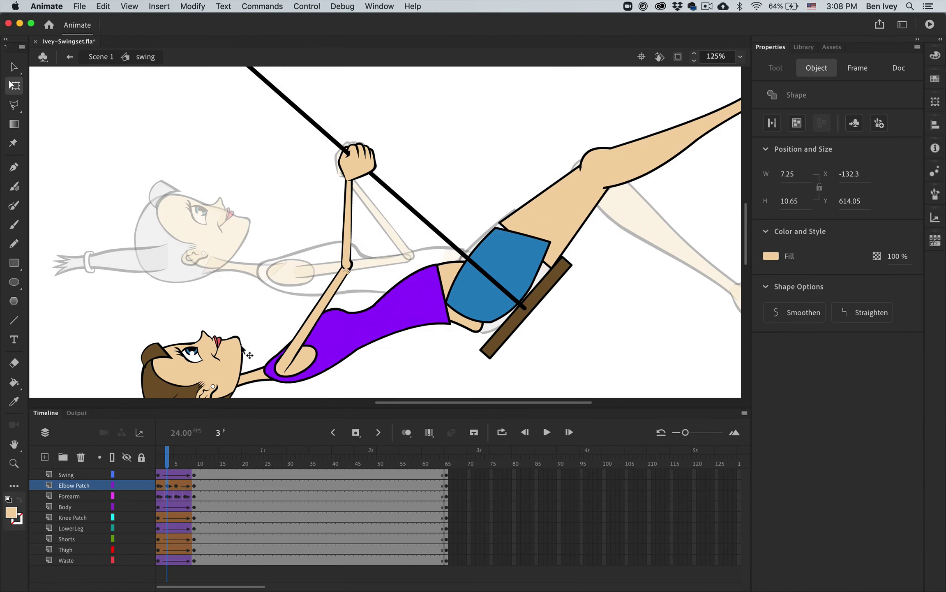
Move the elbow patch at frame 3 up and over the joint between forearm and upper arm
{"action": "left_click", "coordinate": [489, 50]}
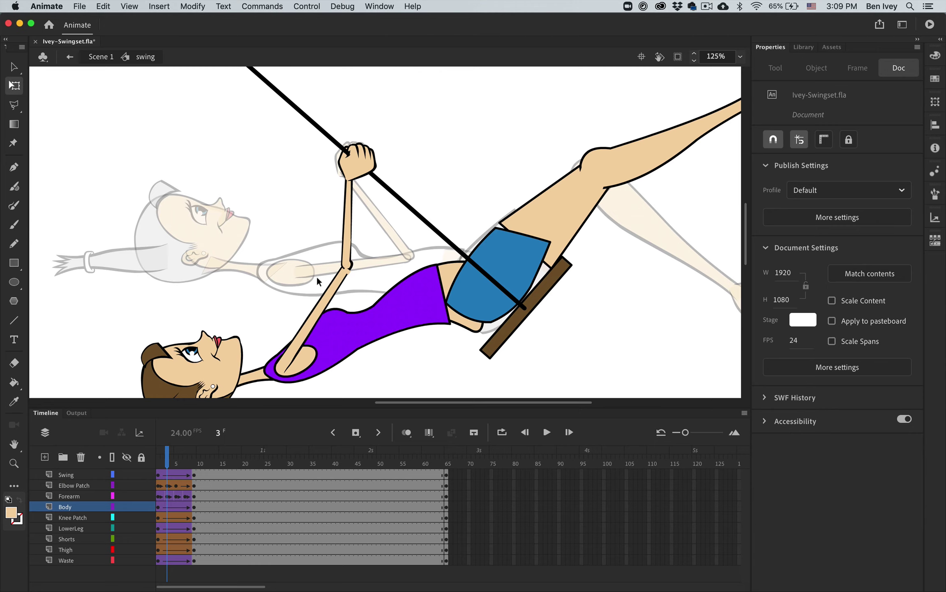
{"action": "left_click", "coordinate": [347, 271]}
{"action": "key", "text": "super+equal"}
{"action": "key", "text": "super+equal"}
{"action": "key", "text": "super+equal"}
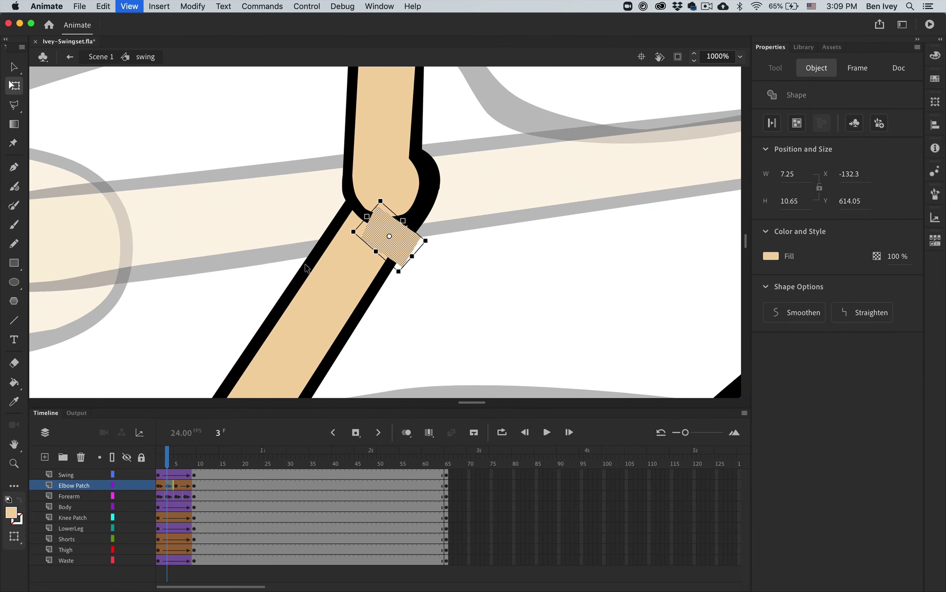
{"action": "key", "text": "v"}
{"action": "left_click", "coordinate": [493, 279]}
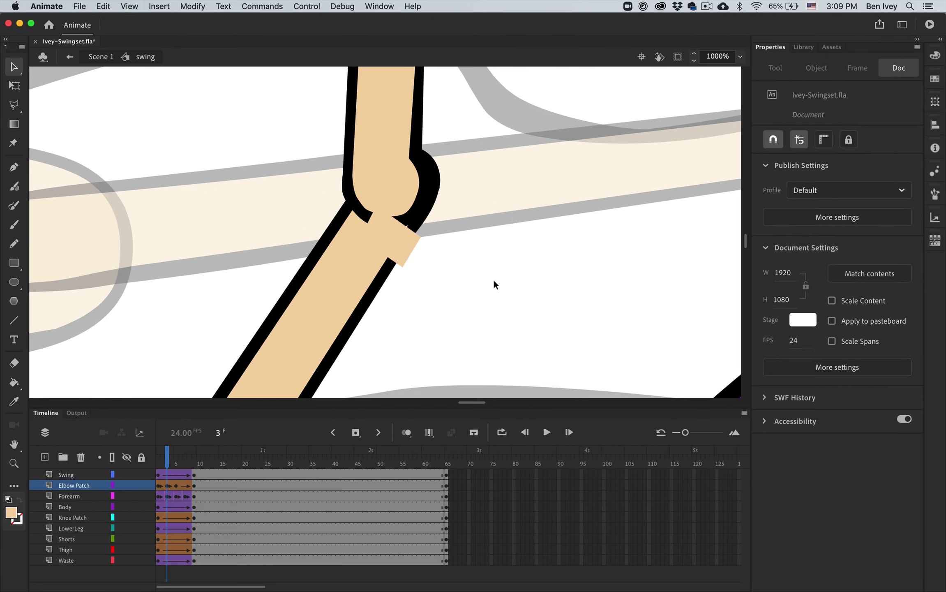
{"action": "left_click_drag", "start_coordinate": [395, 240], "coordinate": [376, 218]}
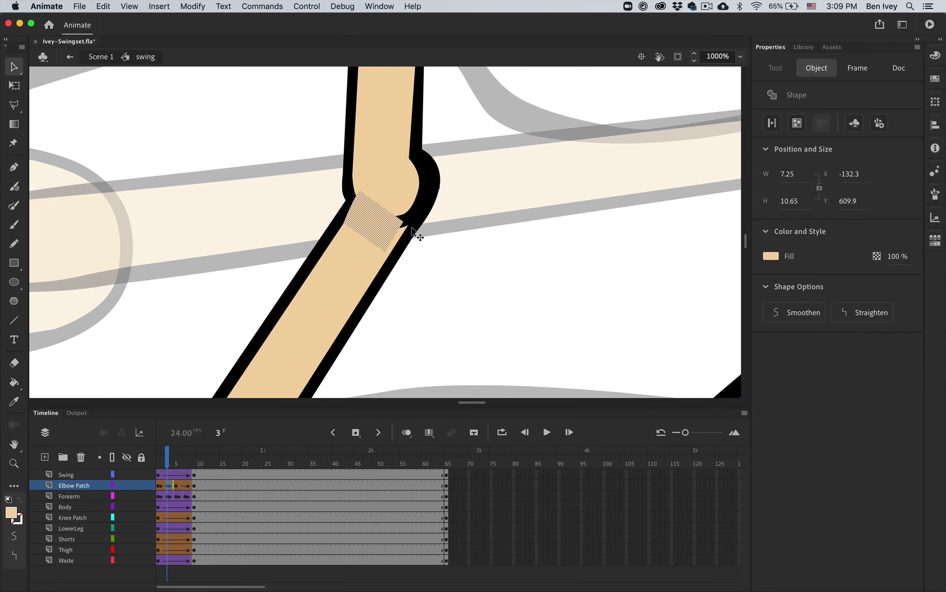
{"action": "left_click", "coordinate": [425, 234]}
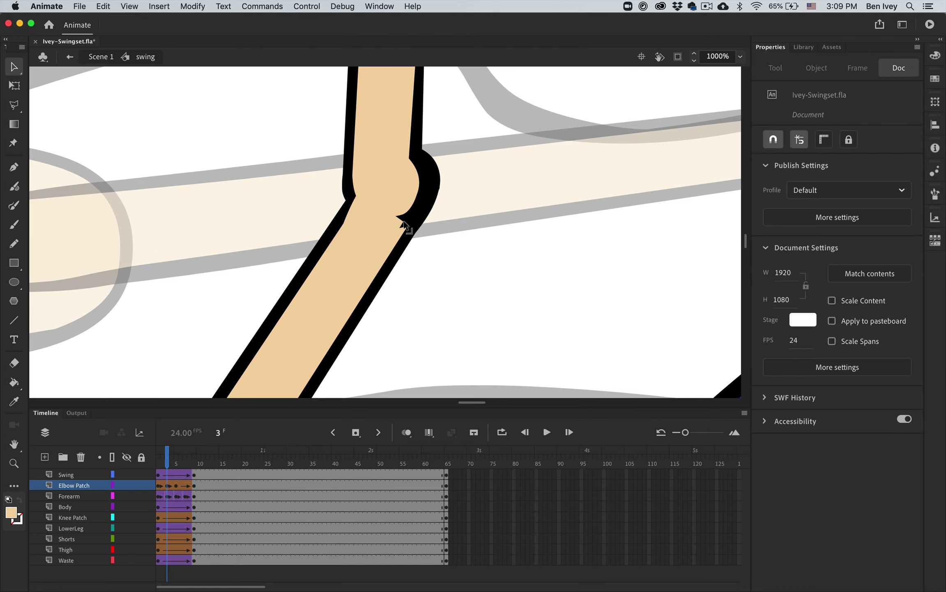
Reshape the elbow patch's lower corner at frame 3 to fit inside the arm's outline
{"action": "left_click_drag", "start_coordinate": [412, 212], "coordinate": [393, 249]}
{"action": "left_click", "coordinate": [393, 249]}
{"action": "left_click", "coordinate": [408, 258]}
{"action": "key", "text": "super+minus"}
{"action": "key", "text": "super+minus"}
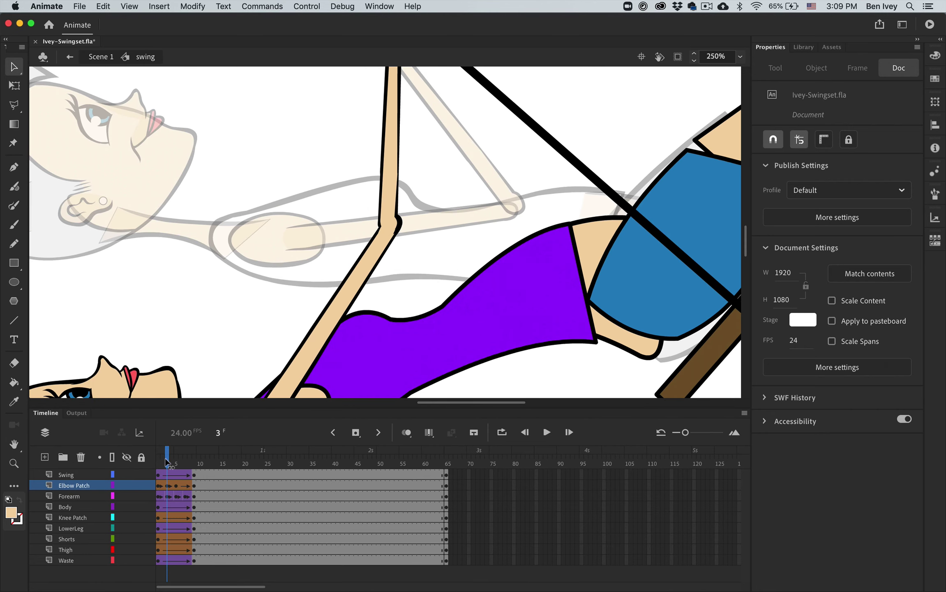
Insert an Elbow Patch keyframe at frame 7 and move the patch up over the joint between forearm and upper arm
{"action": "mouse_move", "coordinate": [169, 462]}
{"action": "left_mouse_down"}
{"action": "mouse_move", "coordinate": [160, 462]}
{"action": "mouse_move", "coordinate": [186, 465]}
{"action": "left_mouse_up"}
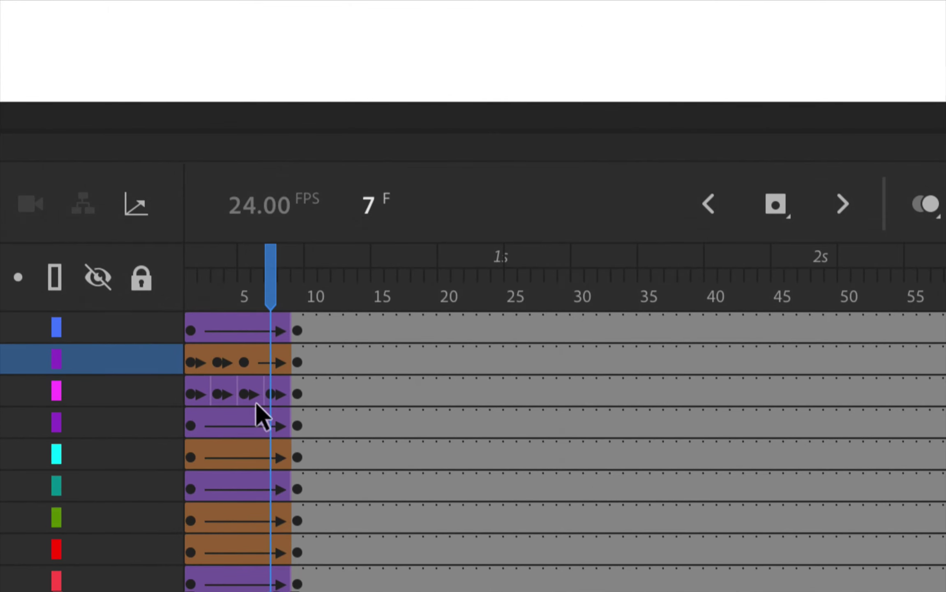
{"action": "left_click", "coordinate": [268, 361]}
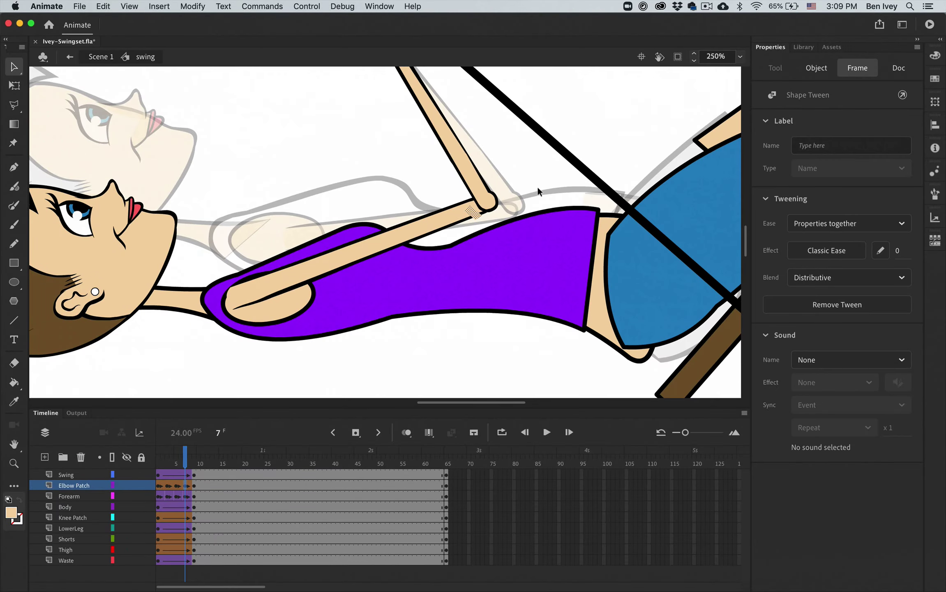
{"action": "left_click", "coordinate": [519, 193]}
{"action": "key", "text": "super+equal"}
{"action": "key", "text": "super+equal"}
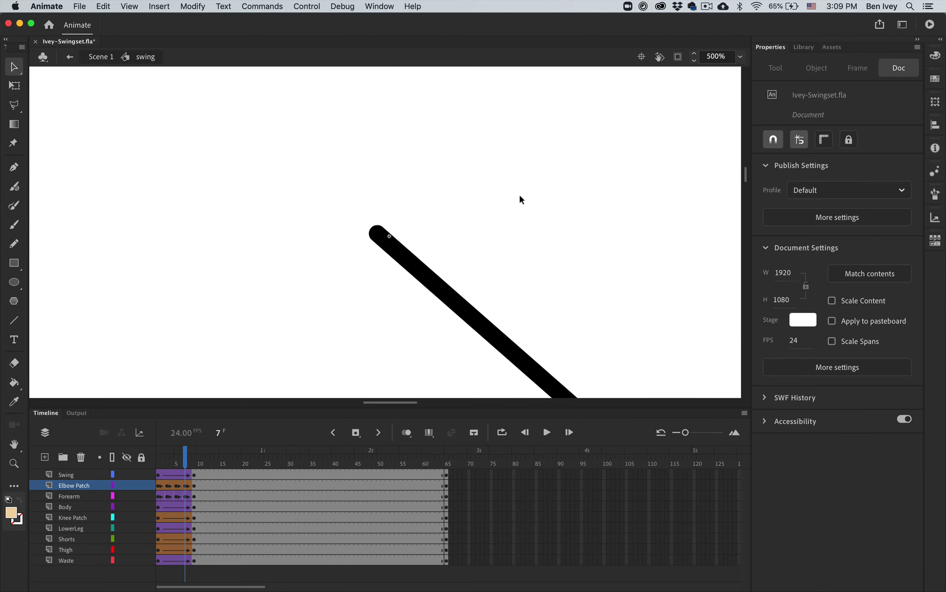
{"action": "key", "text": "super+minus"}
{"action": "key", "text": "super+minus"}
{"action": "key", "text": "super+minus"}
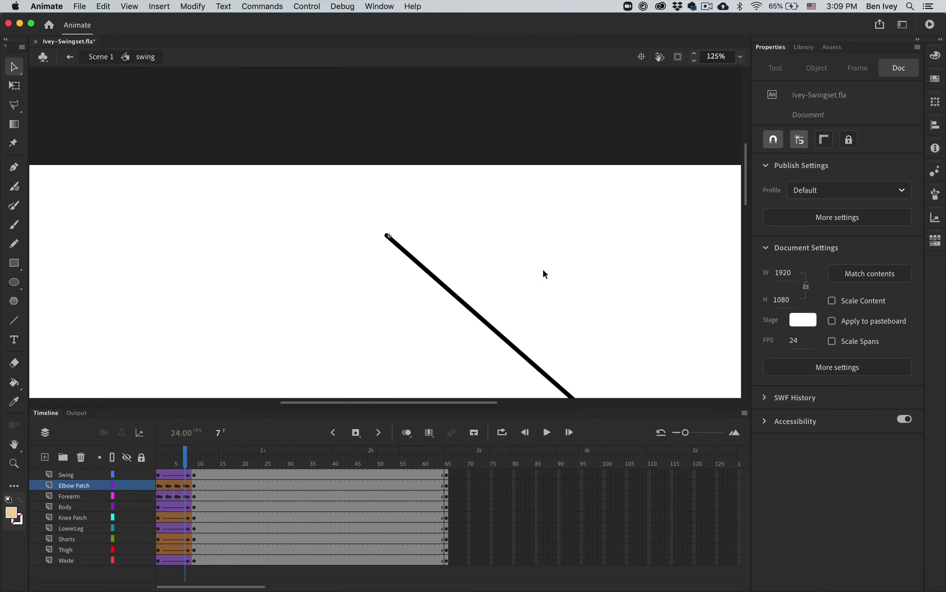
{"action": "left_click", "coordinate": [418, 349]}
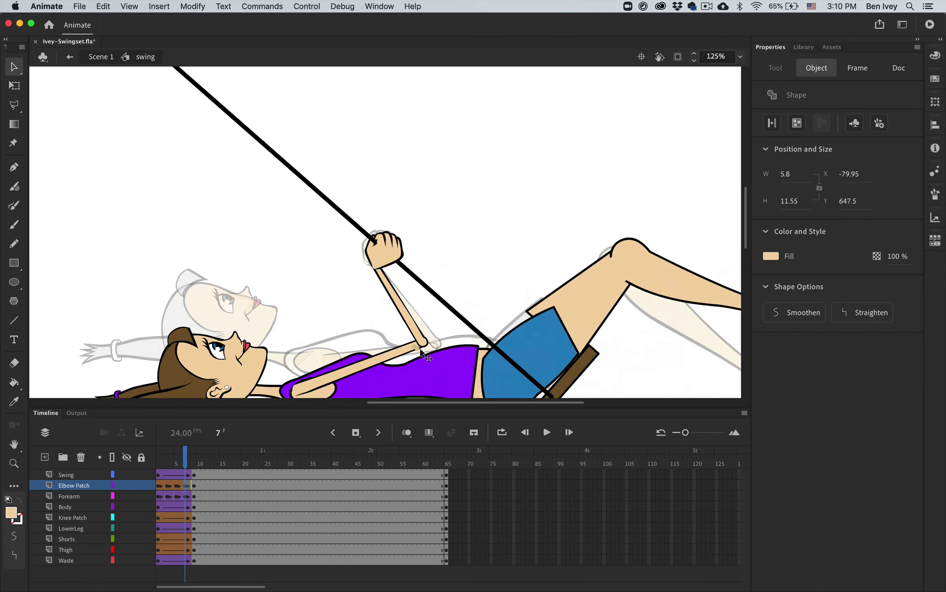
{"action": "key", "text": "super+equal"}
{"action": "key", "text": "super+equal"}
{"action": "key", "text": "super+equal"}
{"action": "key", "text": "super+equal"}
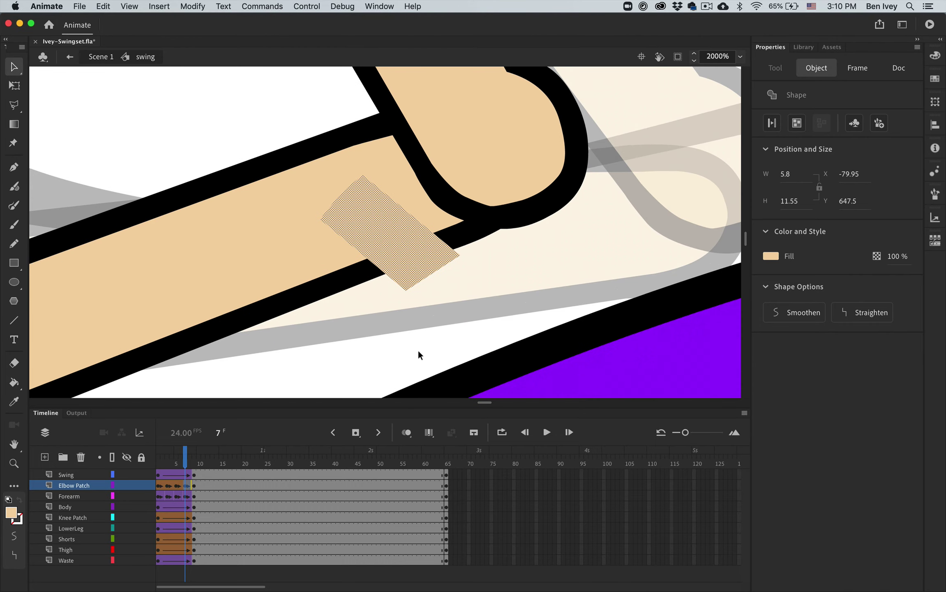
{"action": "left_click_drag", "start_coordinate": [407, 261], "coordinate": [416, 180]}
{"action": "left_click", "coordinate": [426, 286]}
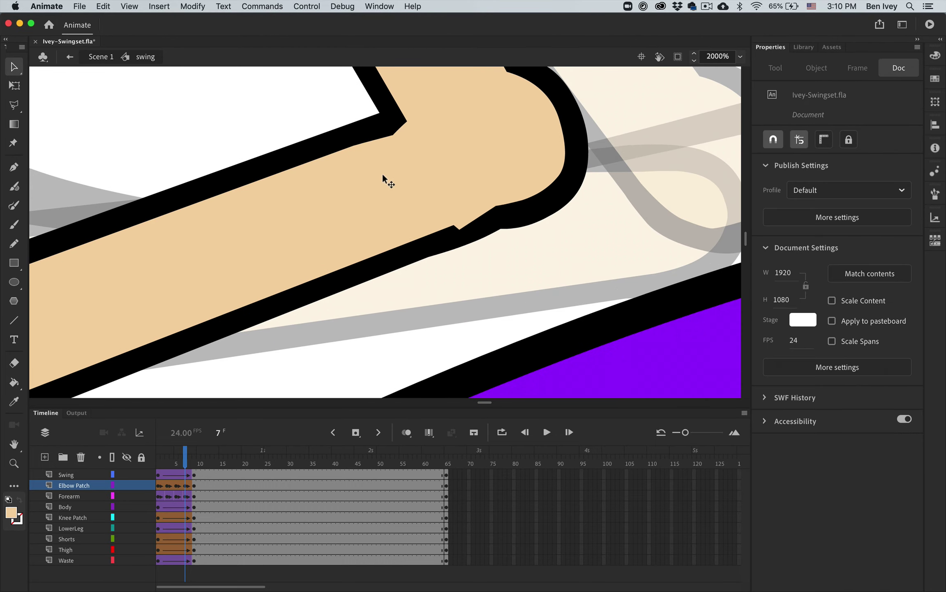
Add a Body keyframe at frame 7 and fit the elbow patch's corners inside the arm's outline there
{"action": "left_click", "coordinate": [454, 234]}
{"action": "left_click", "coordinate": [461, 229]}
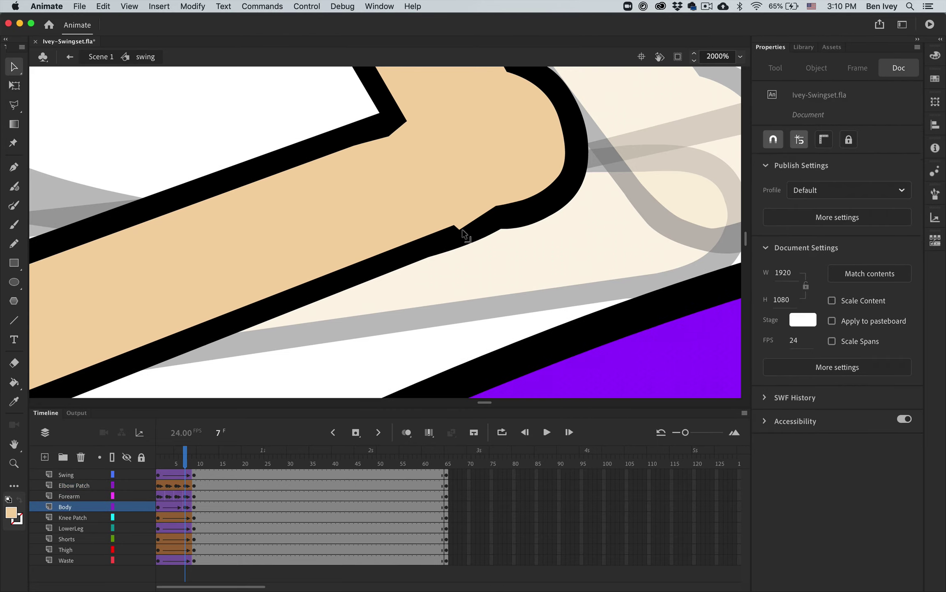
{"action": "left_click_drag", "start_coordinate": [460, 229], "coordinate": [446, 228]}
Scrub through the frames up to 11 to check the corrected arm's motion
{"action": "key", "text": "super+minus"}
{"action": "key", "text": "super+minus"}
{"action": "key", "text": "super+minus"}
{"action": "key", "text": "super+minus"}
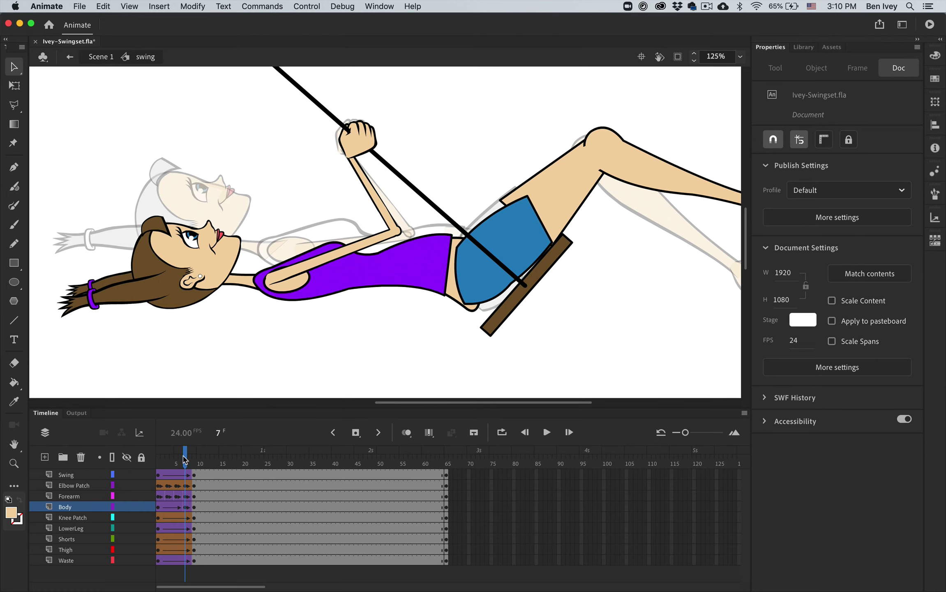
{"action": "left_click_drag", "start_coordinate": [186, 453], "coordinate": [202, 471]}
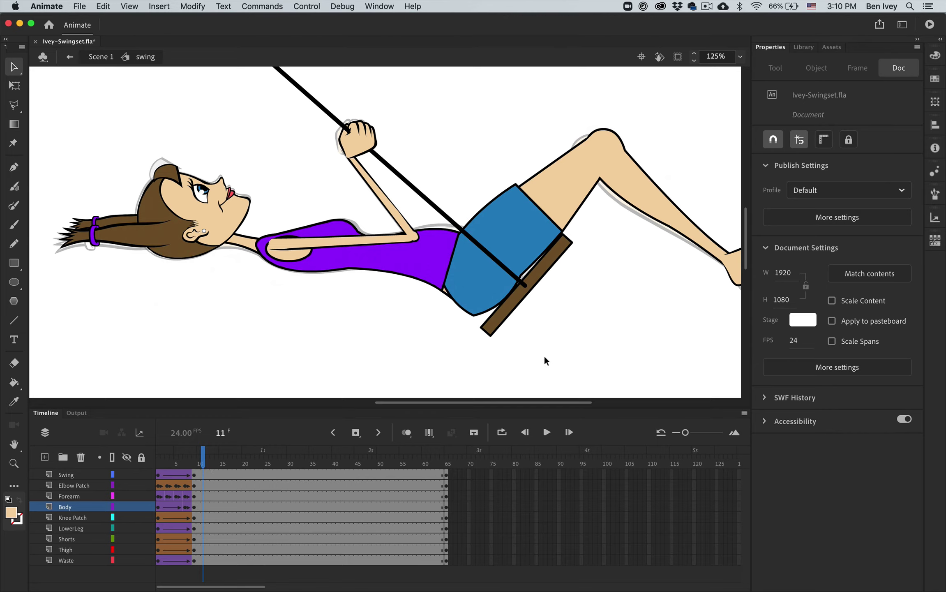
Examine up close how the Shorts layer's shape tween deforms near frame 1
{"action": "left_click", "coordinate": [529, 220]}
{"action": "key", "text": "super+equal"}
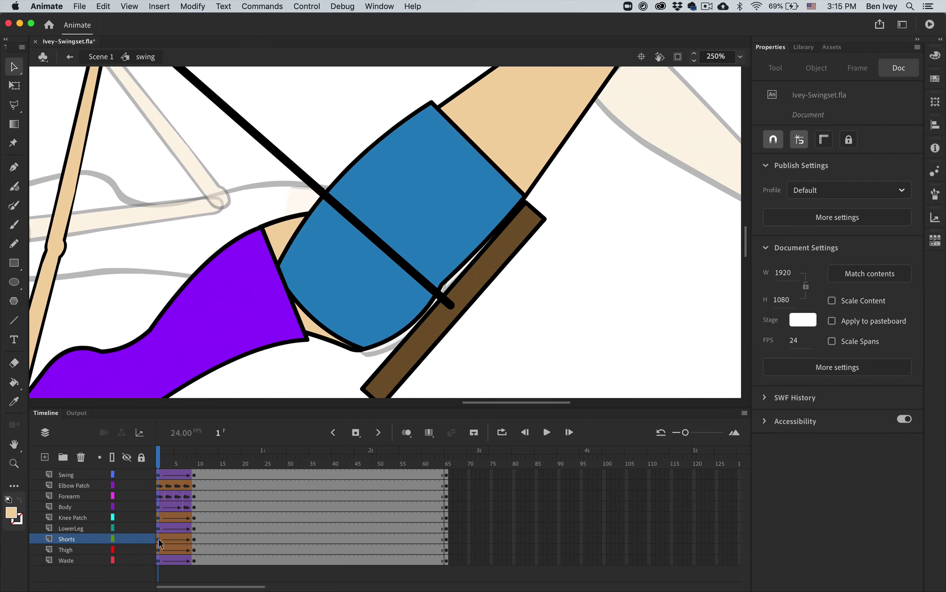
{"action": "left_click", "coordinate": [159, 540]}
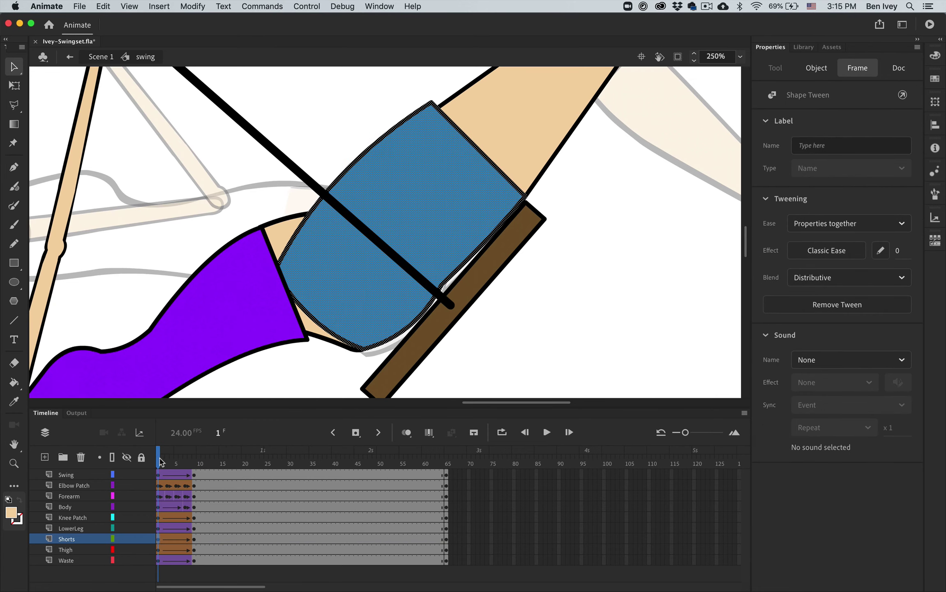
{"action": "mouse_move", "coordinate": [161, 462]}
{"action": "left_mouse_down"}
{"action": "mouse_move", "coordinate": [199, 456]}
{"action": "mouse_move", "coordinate": [151, 458]}
{"action": "left_mouse_up"}
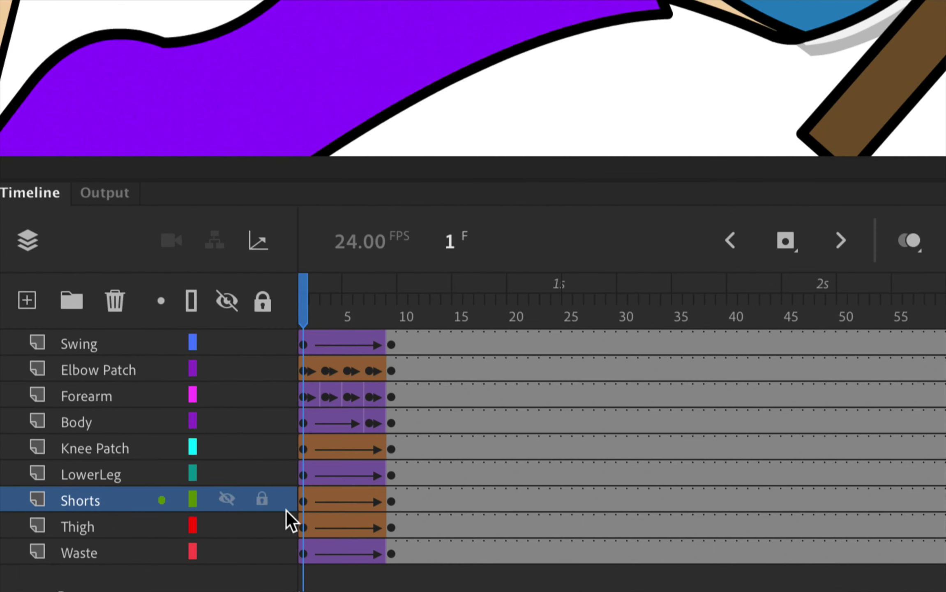
Add a shape hint to the shorts at frame 1 and place it on the hem's upper corner at frames 1 and 9
{"action": "left_click", "coordinate": [303, 501]}
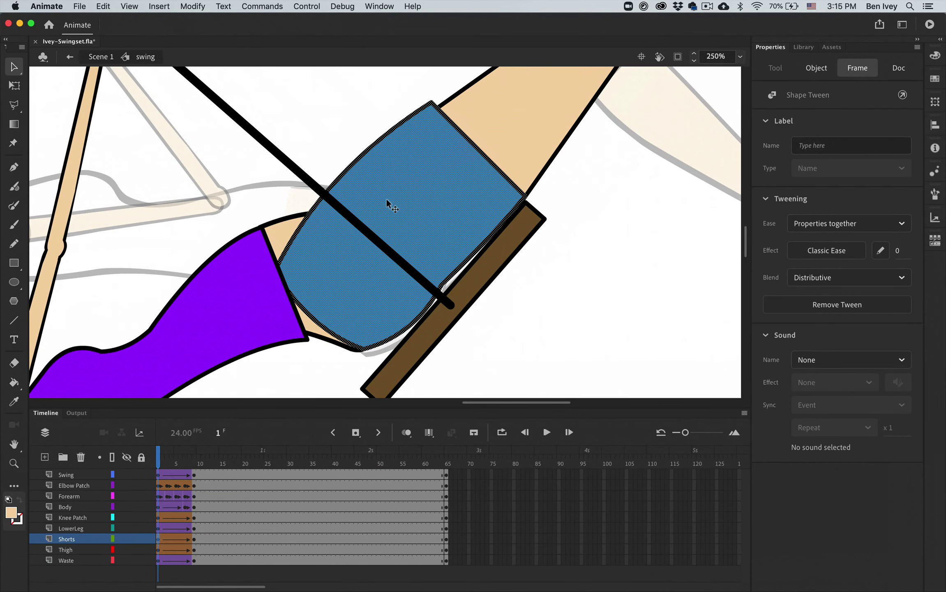
{"action": "left_click", "coordinate": [191, 6]}
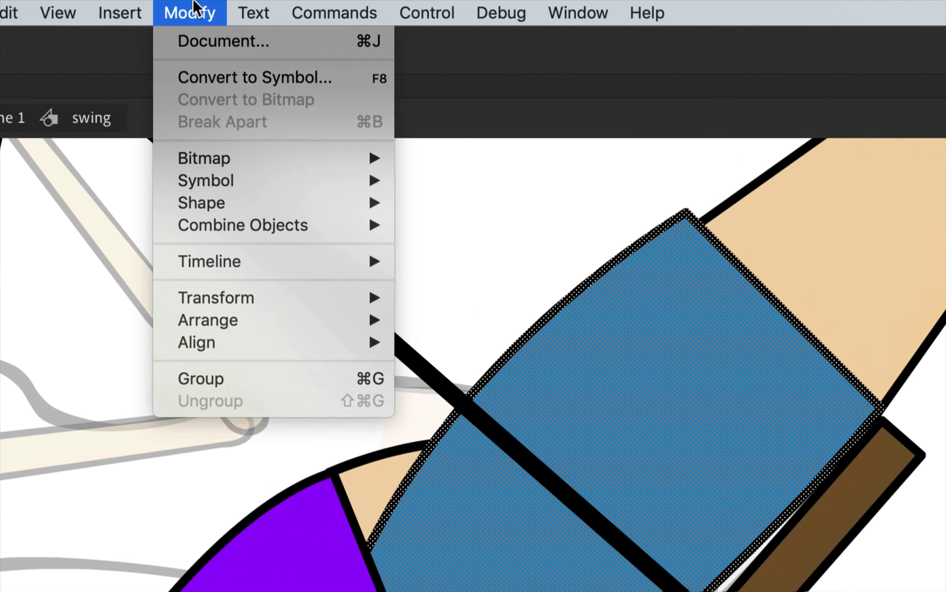
{"action": "mouse_move", "coordinate": [312, 197]}
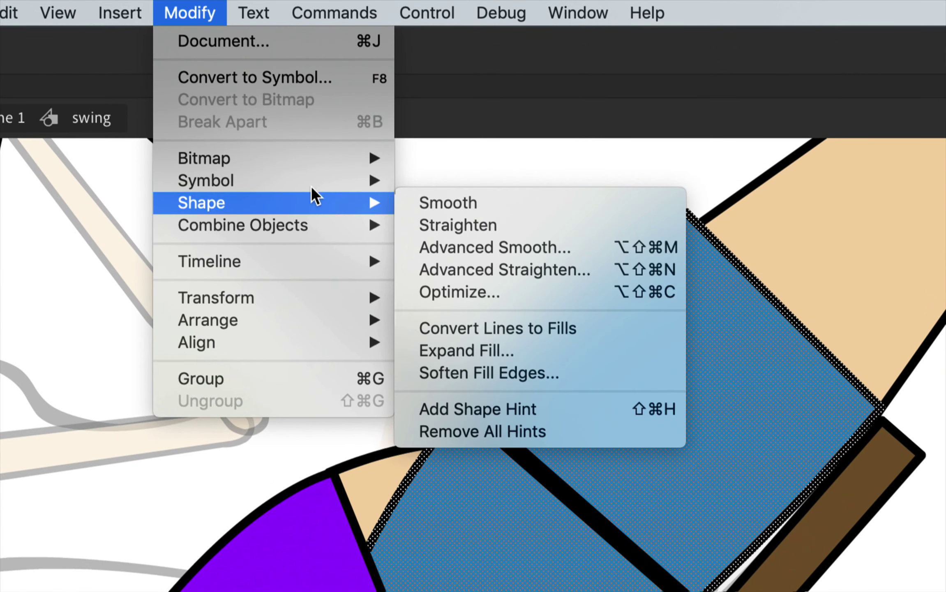
{"action": "left_click", "coordinate": [653, 412]}
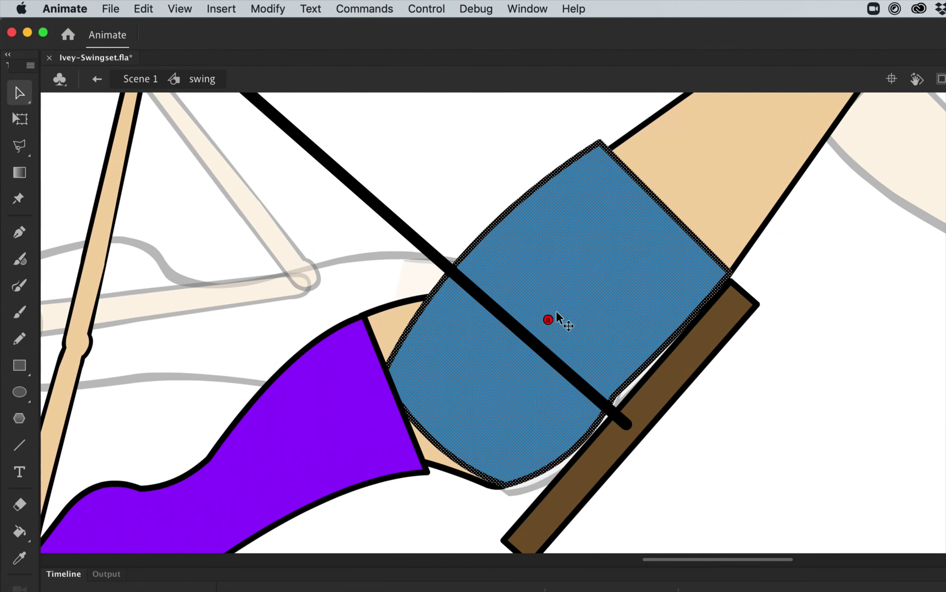
{"action": "left_click_drag", "start_coordinate": [547, 319], "coordinate": [607, 161]}
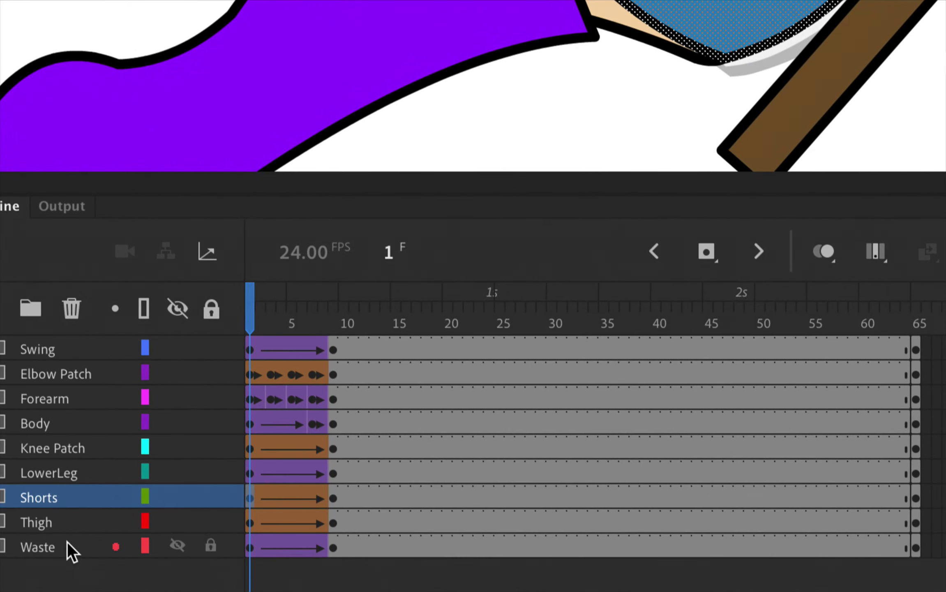
{"action": "left_click", "coordinate": [332, 500]}
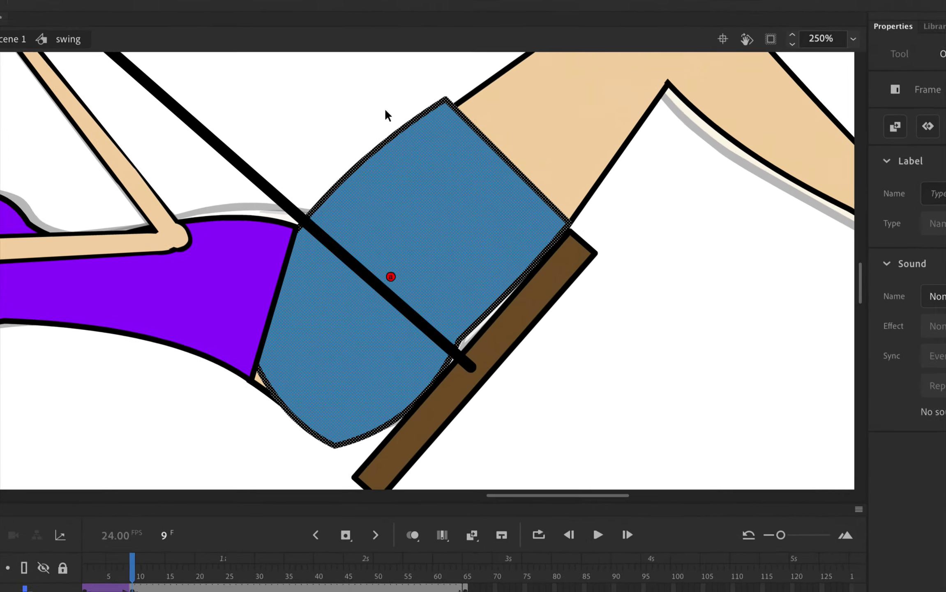
{"action": "left_click_drag", "start_coordinate": [391, 277], "coordinate": [447, 107]}
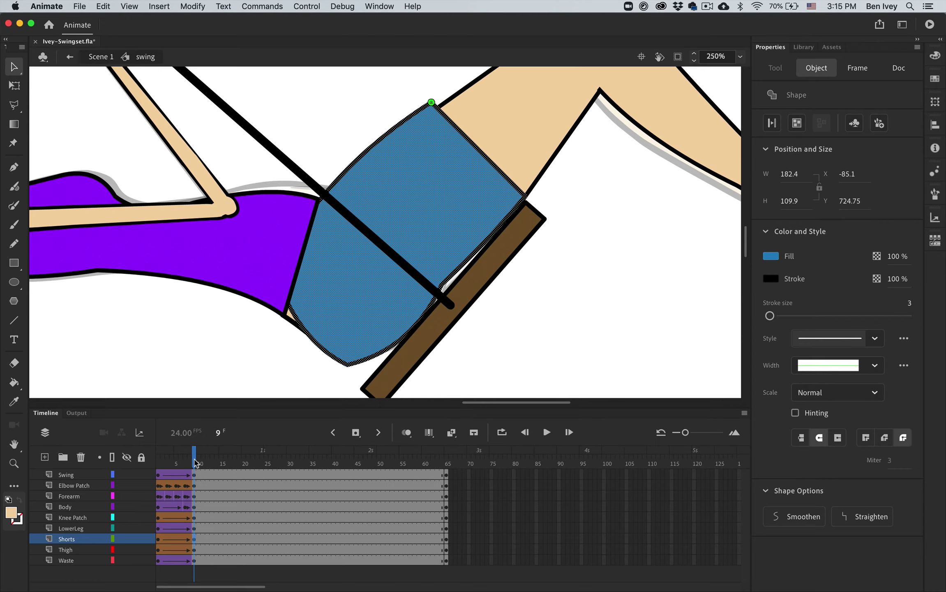
Add a second shape hint to the shorts at frame 1 and place it on the hem's lower corner at frames 1 and 9
{"action": "left_click_drag", "start_coordinate": [197, 463], "coordinate": [130, 475]}
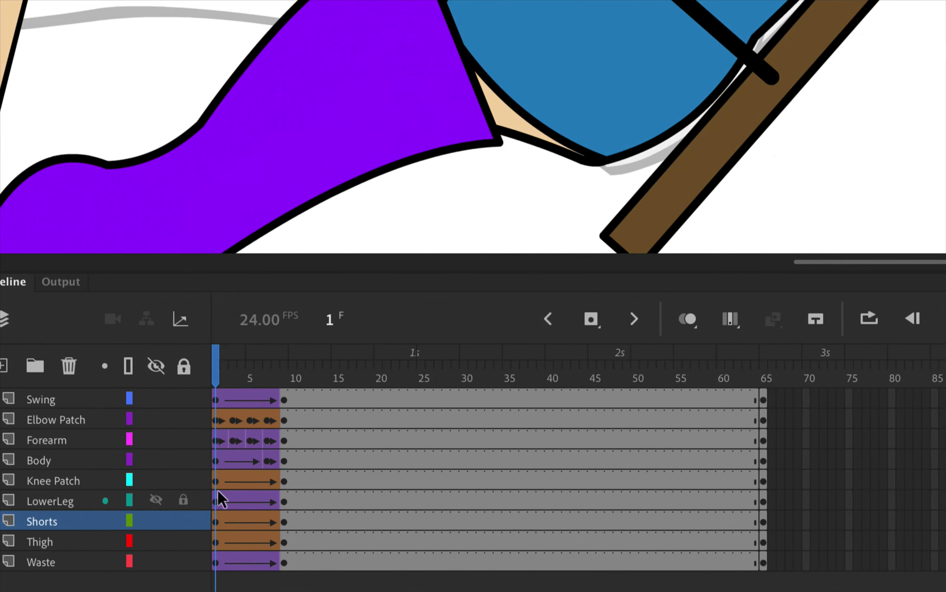
{"action": "left_click", "coordinate": [213, 522]}
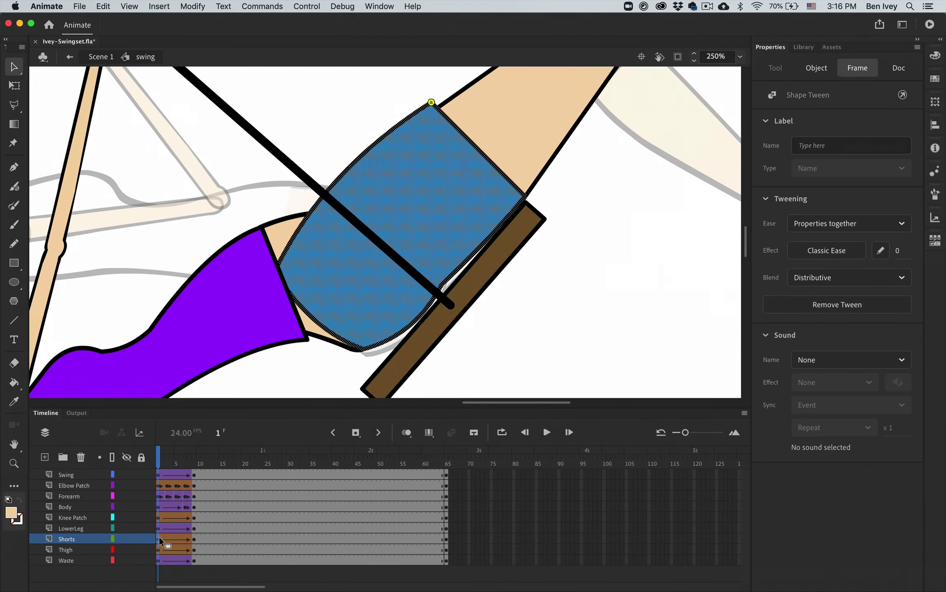
{"action": "key", "text": "super+shift+h"}
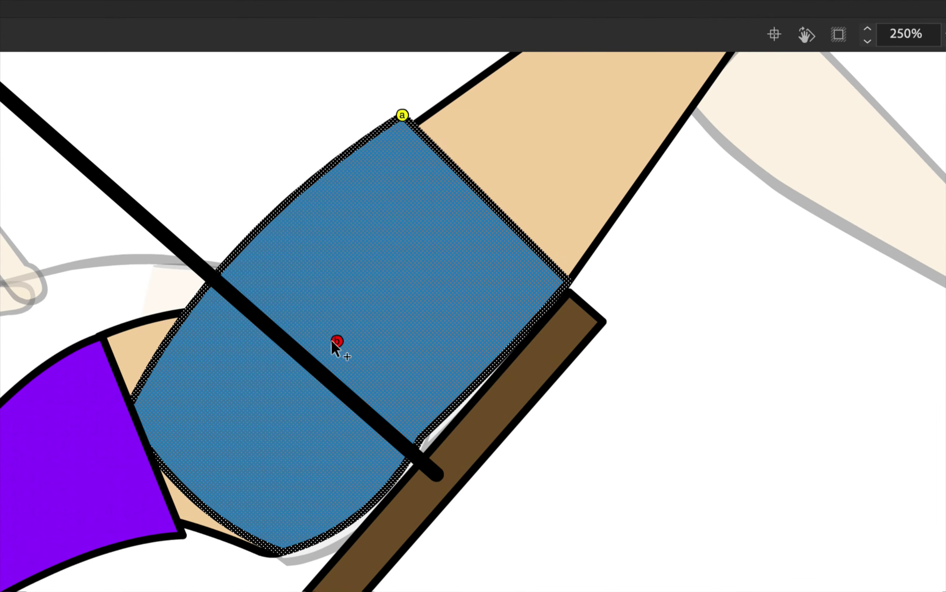
{"action": "left_click_drag", "start_coordinate": [518, 297], "coordinate": [563, 286]}
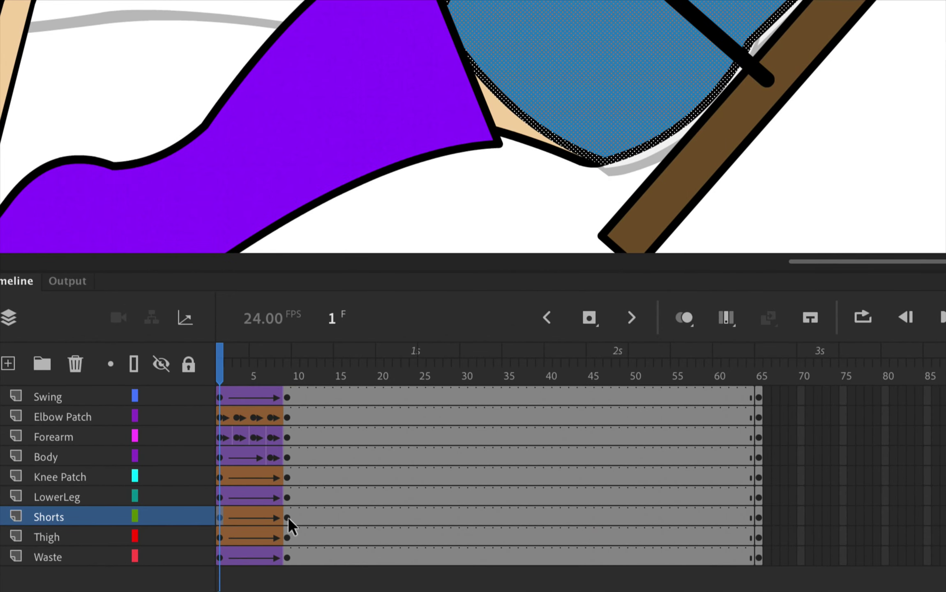
{"action": "left_click", "coordinate": [287, 517]}
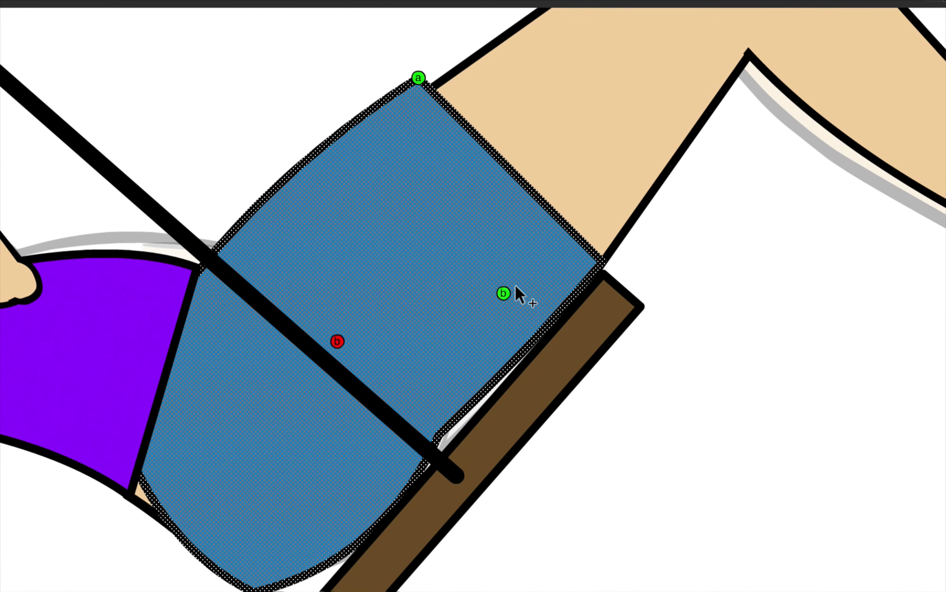
{"action": "left_click_drag", "start_coordinate": [503, 293], "coordinate": [601, 262]}
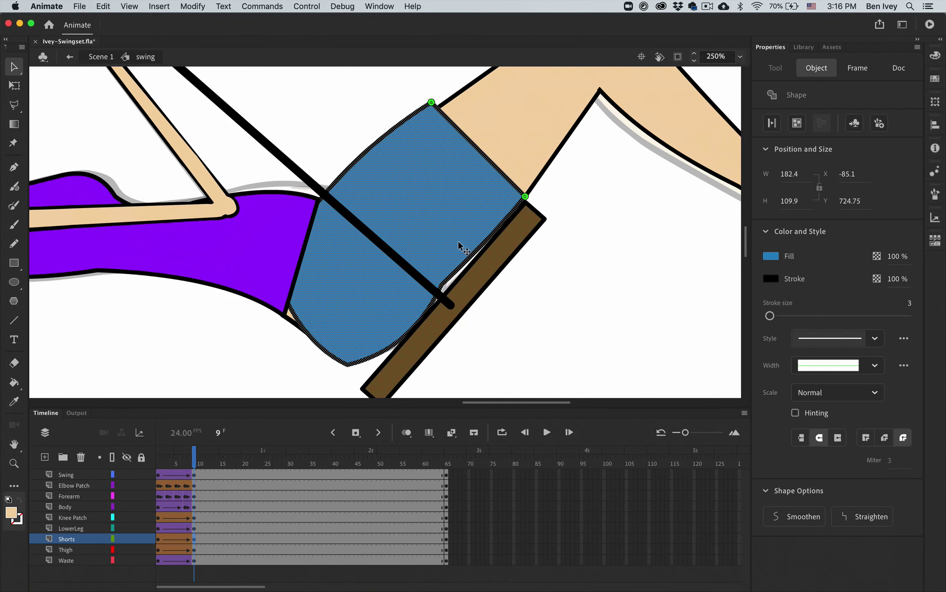
Scrub the timeline with the whole figure in view to check the shorts' hinted tween and the girl's motion
{"action": "left_click_drag", "start_coordinate": [194, 452], "coordinate": [252, 456]}
{"action": "left_click", "coordinate": [308, 339]}
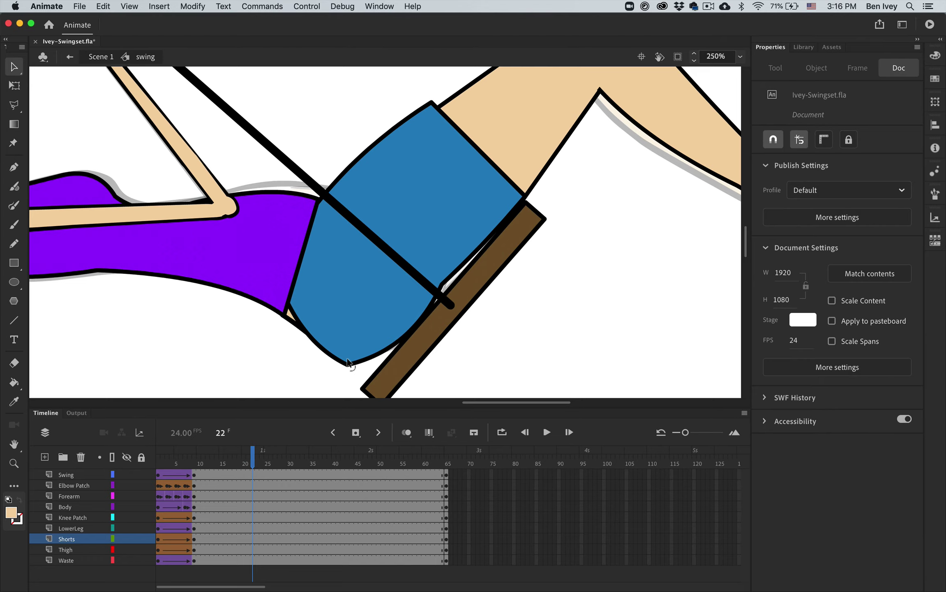
{"action": "key", "text": "super+minus"}
{"action": "key", "text": "super+minus"}
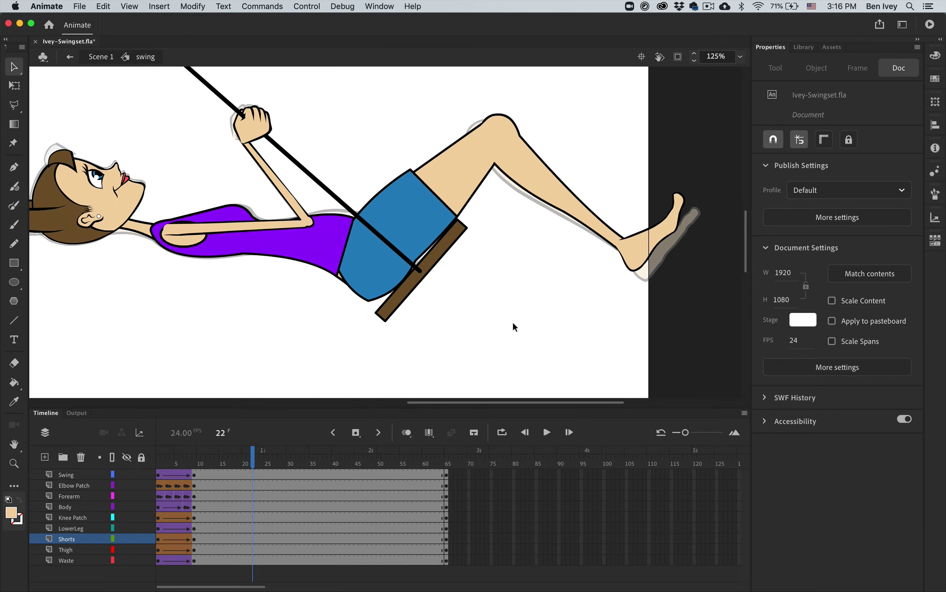
{"action": "left_click_drag", "start_coordinate": [252, 467], "coordinate": [200, 472]}
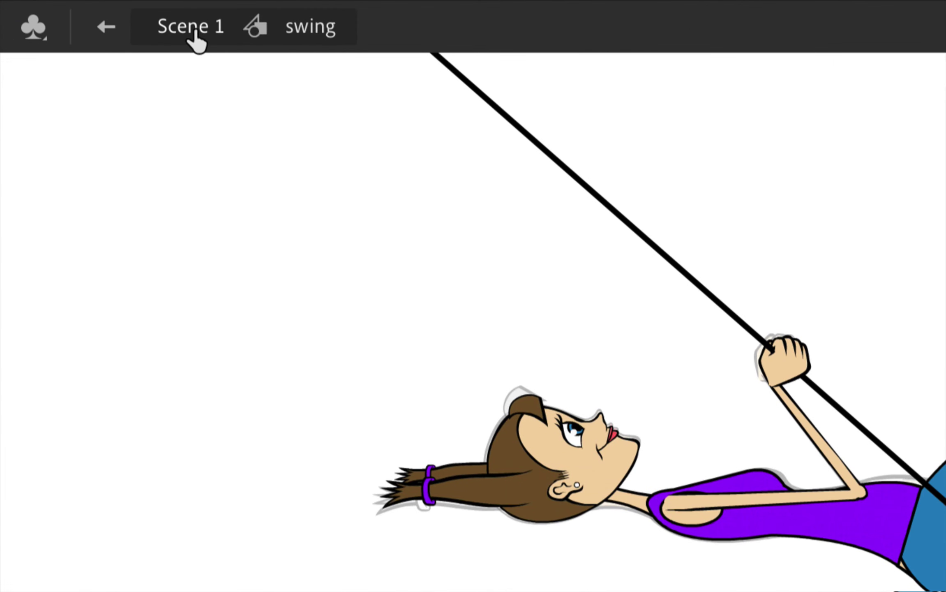
Return to Scene 1 and compare the girl's pose with the reference drawing at frames 9 and 17
{"action": "left_click", "coordinate": [102, 56]}
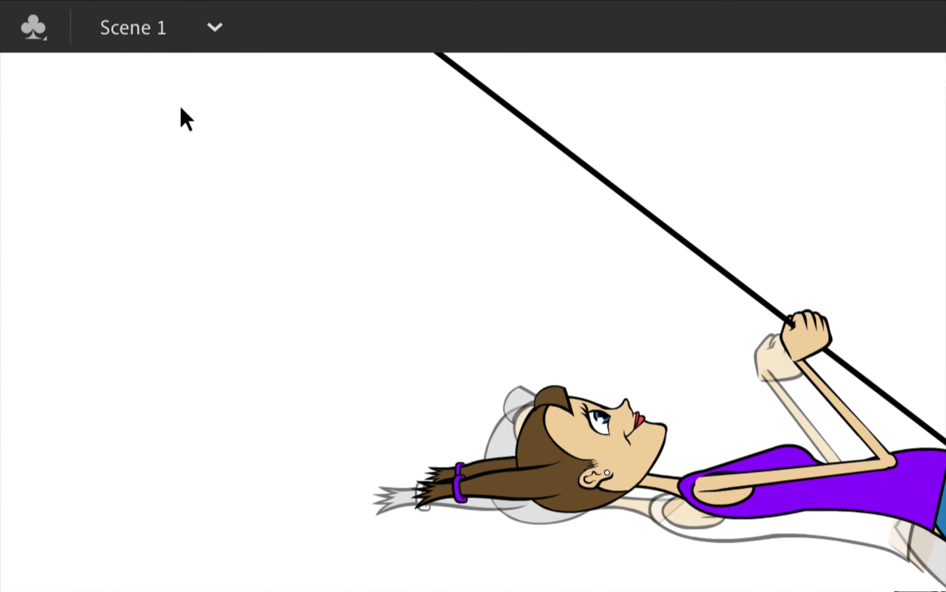
{"action": "mouse_move", "coordinate": [207, 458]}
{"action": "left_mouse_down"}
{"action": "mouse_move", "coordinate": [153, 463]}
{"action": "mouse_move", "coordinate": [195, 466]}
{"action": "left_mouse_up"}
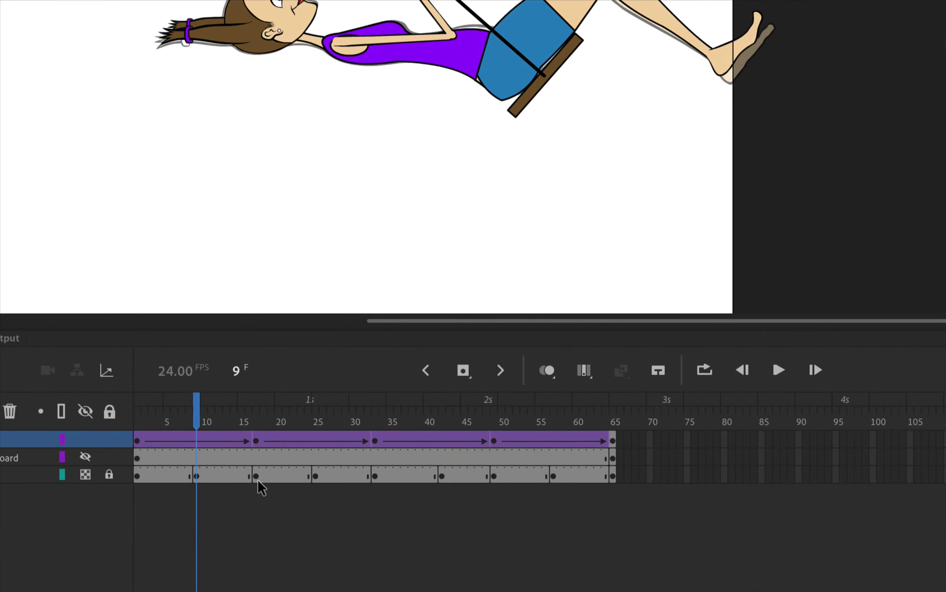
{"action": "left_click", "coordinate": [258, 478]}
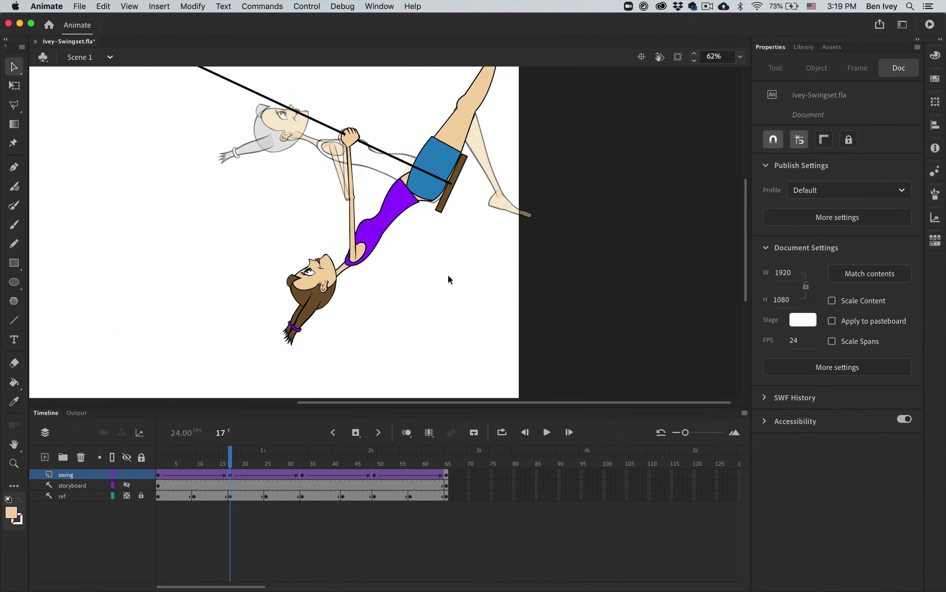
{"action": "scroll", "coordinate": [448, 276], "scroll_direction": "up", "scroll_amount": 2}
{"action": "scroll", "coordinate": [448, 279], "scroll_direction": "up", "scroll_amount": 2}
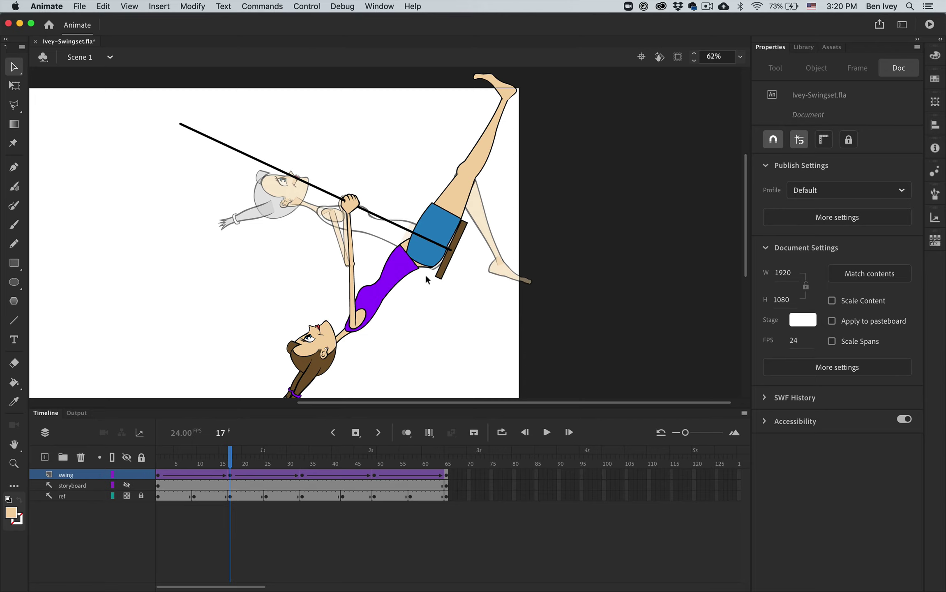
{"action": "left_click", "coordinate": [196, 496]}
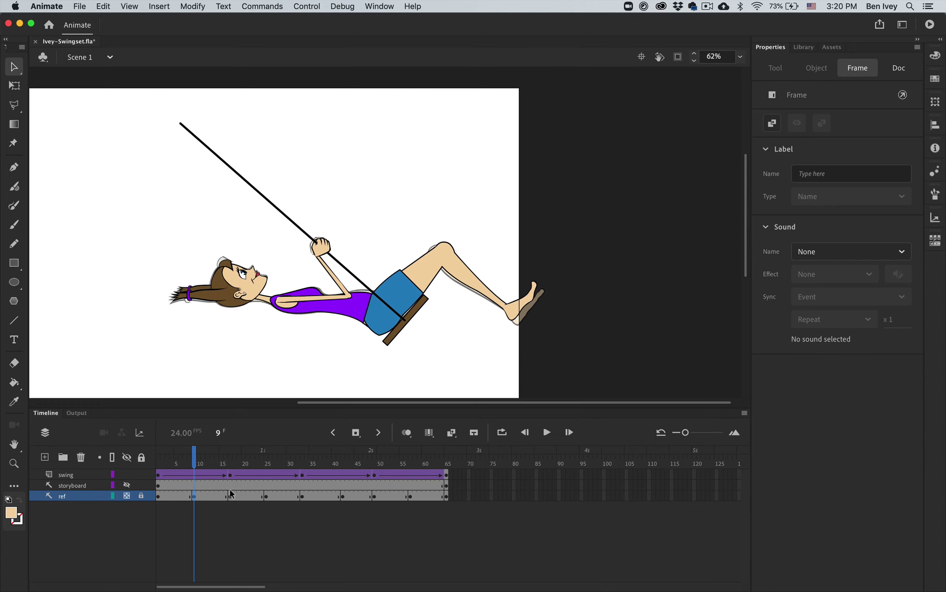
{"action": "left_click", "coordinate": [228, 476]}
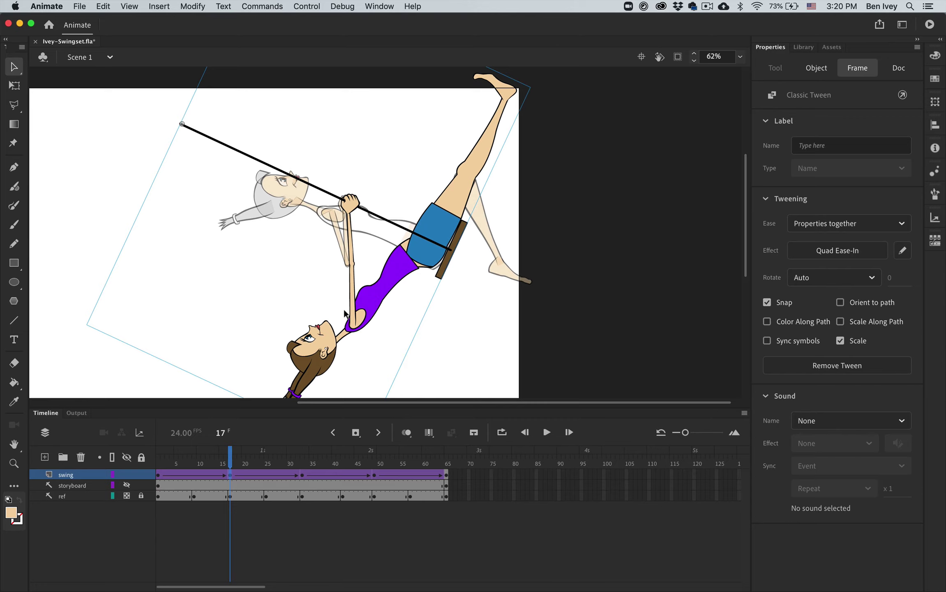
Open the swing symbol from frame 17, inspect the pose at the symbol's own frame 17 and return to Scene 1
{"action": "double_click", "coordinate": [400, 282]}
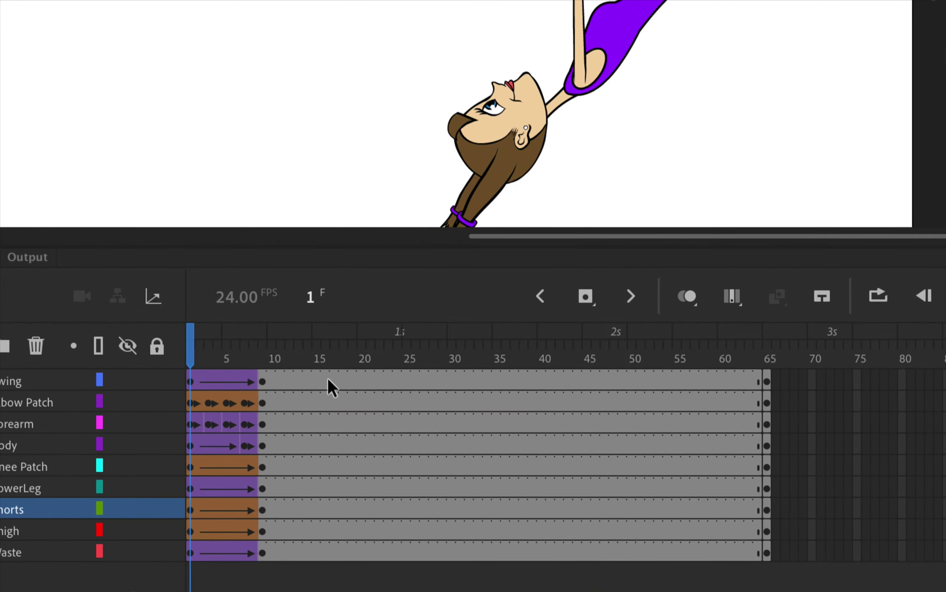
{"action": "left_click", "coordinate": [338, 381]}
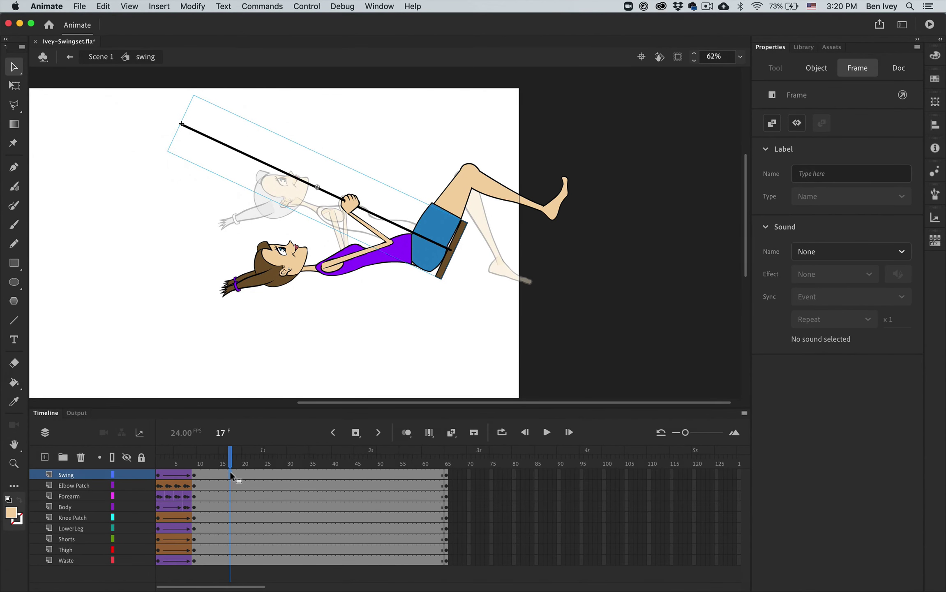
{"action": "left_click", "coordinate": [99, 58]}
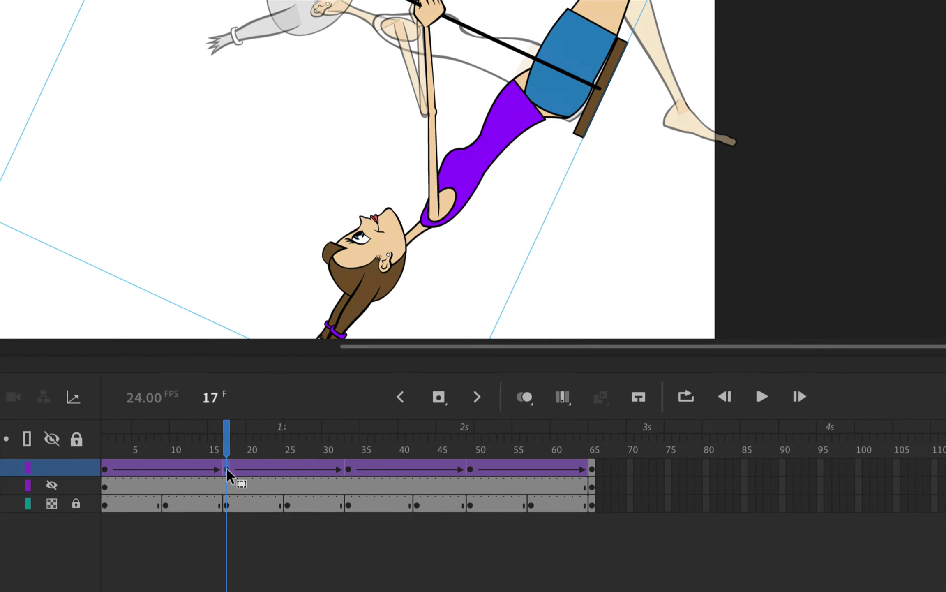
Set the looping first frame of the swing instance on the frame 17 keyframe to 17
{"action": "left_click", "coordinate": [407, 280]}
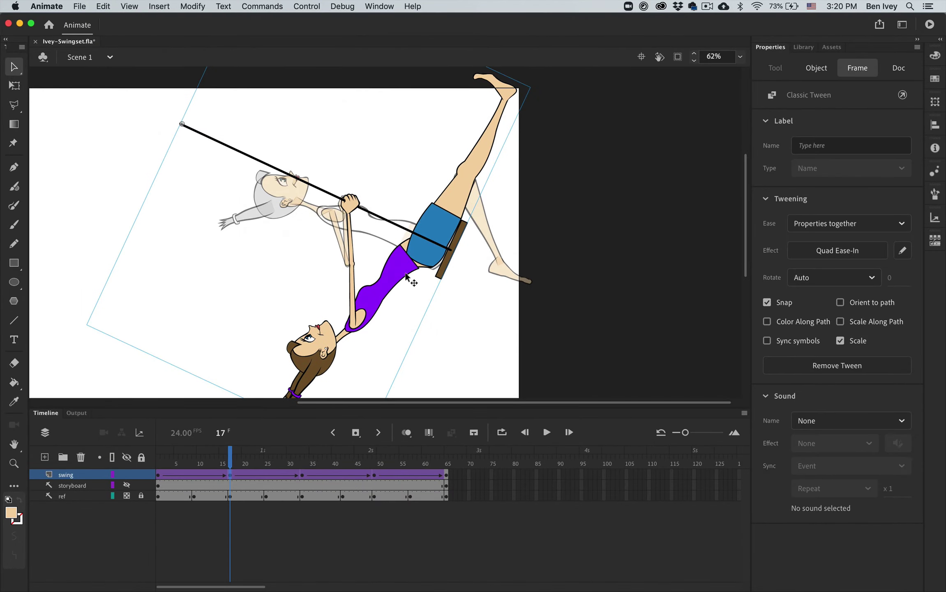
{"action": "left_click", "coordinate": [407, 276]}
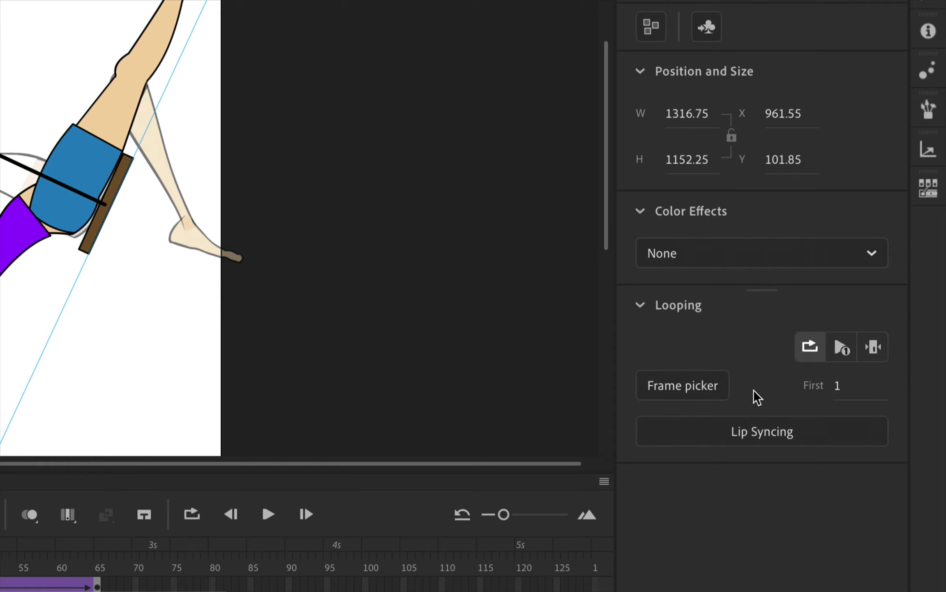
{"action": "left_click", "coordinate": [839, 391]}
{"action": "type", "text": "17"}
{"action": "key", "text": "Return"}
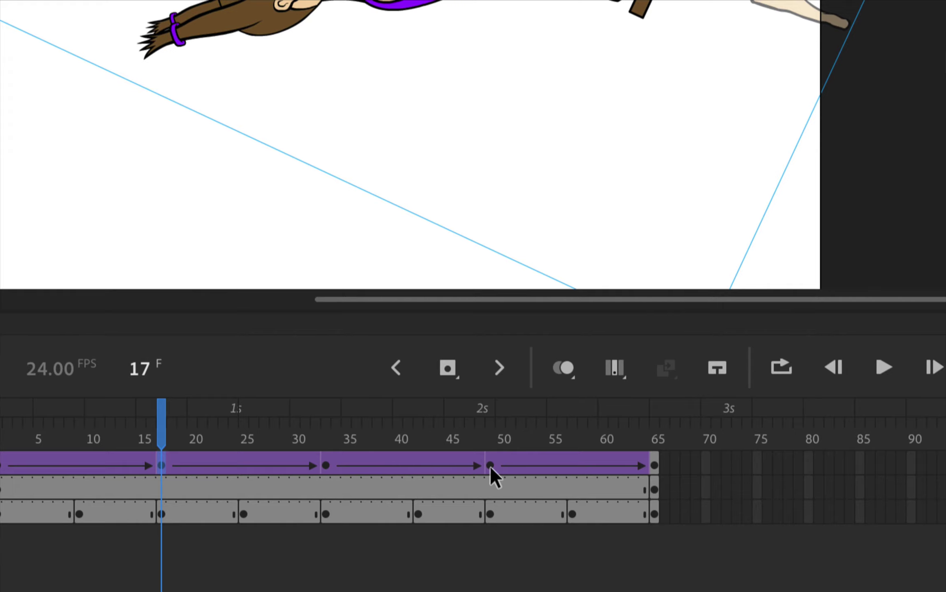
Set the looping first frame of the swing instance on the frame 33 keyframe to 33
{"action": "left_click", "coordinate": [325, 464]}
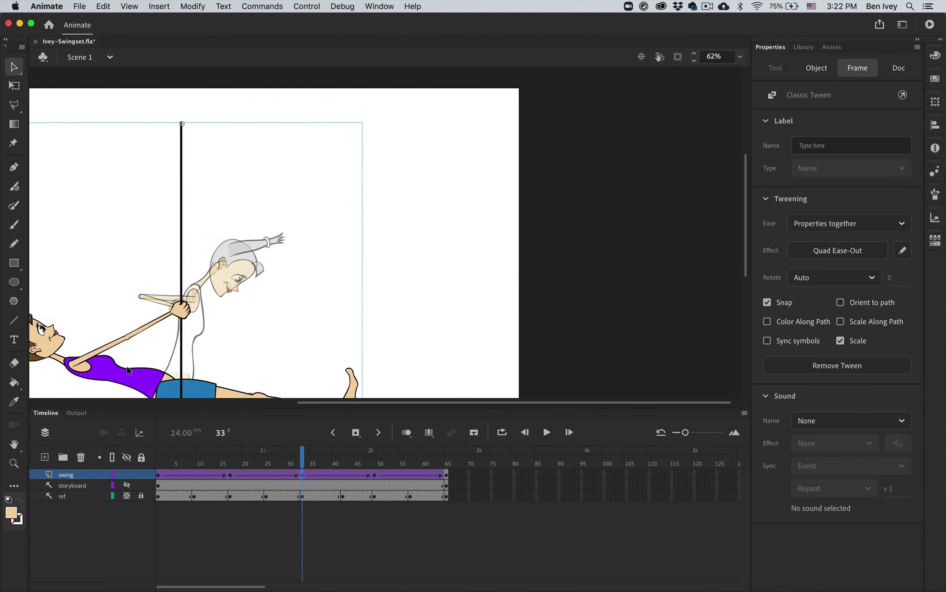
{"action": "left_click", "coordinate": [136, 381]}
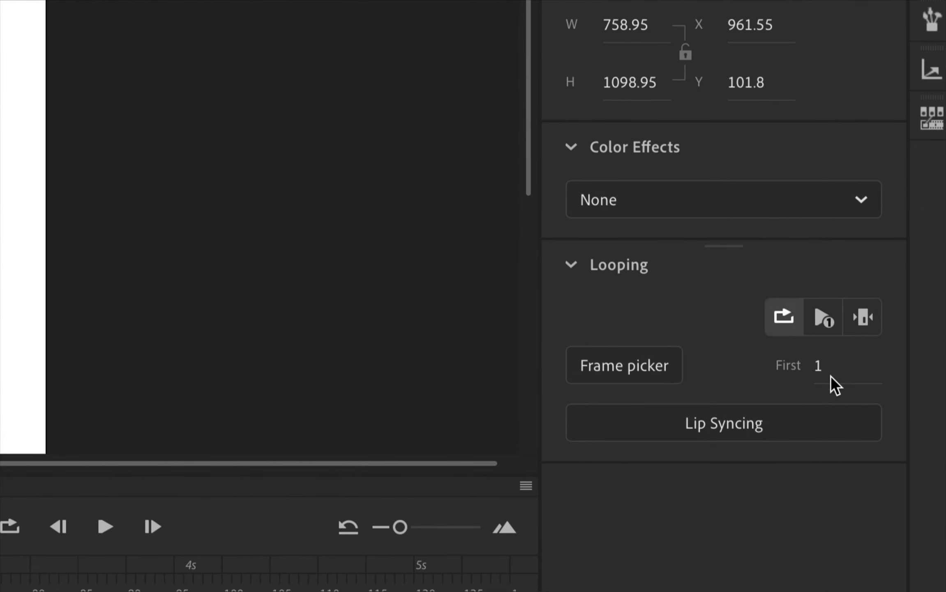
{"action": "left_click", "coordinate": [820, 368]}
{"action": "type", "text": "33"}
{"action": "key", "text": "Return"}
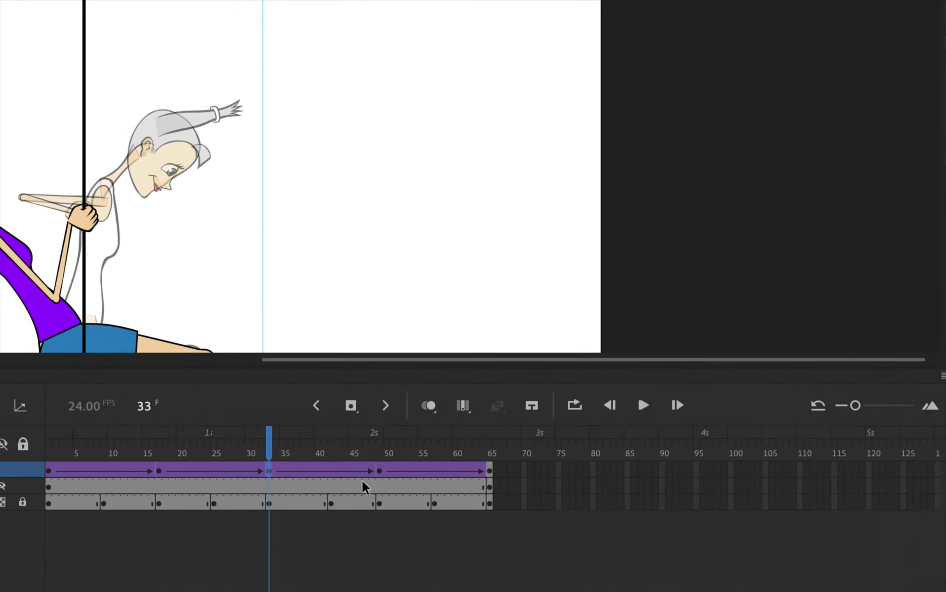
Set the looping first frame of the swing instance on the frame 49 keyframe to 49
{"action": "left_click", "coordinate": [374, 475]}
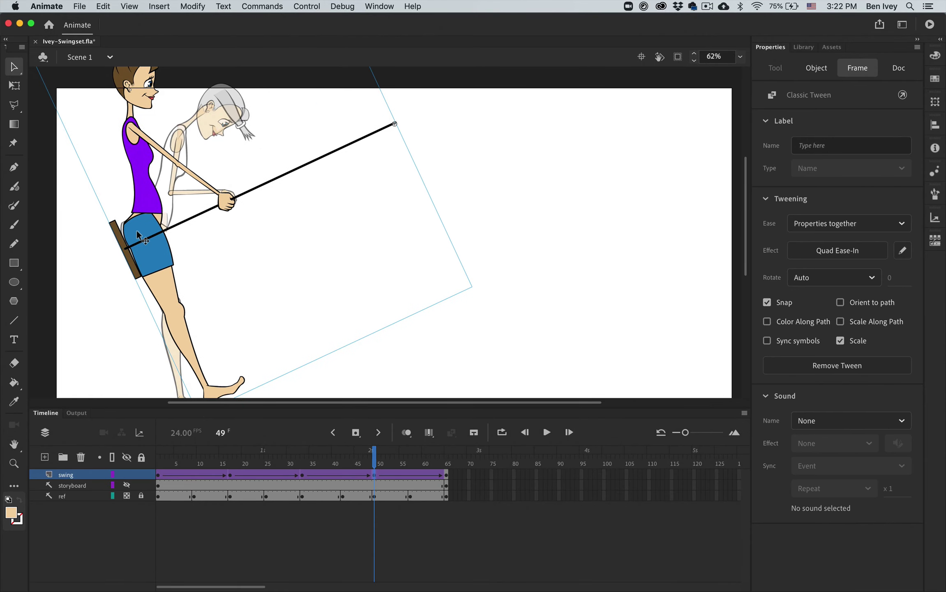
{"action": "left_click", "coordinate": [137, 231]}
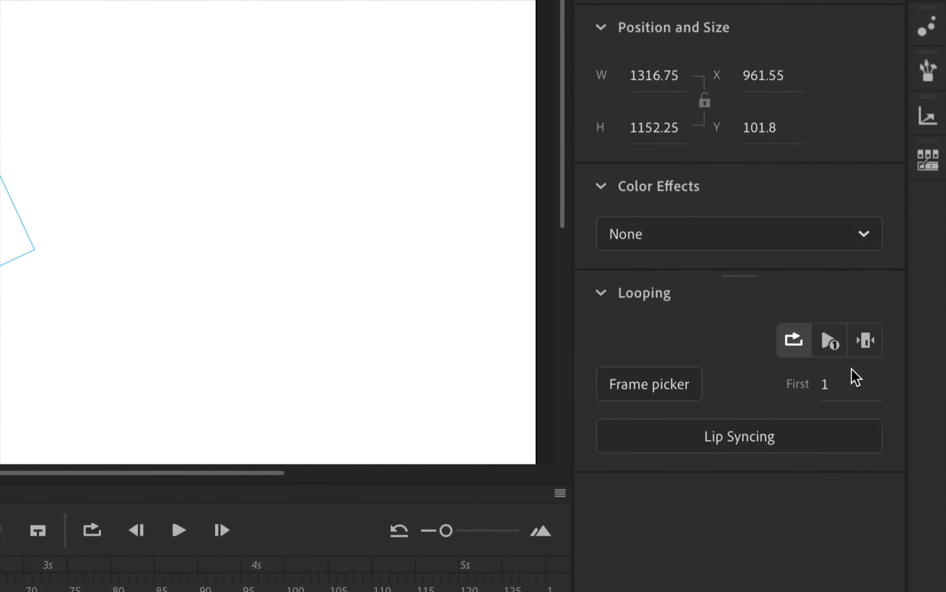
{"action": "left_click", "coordinate": [881, 357]}
{"action": "type", "text": "49"}
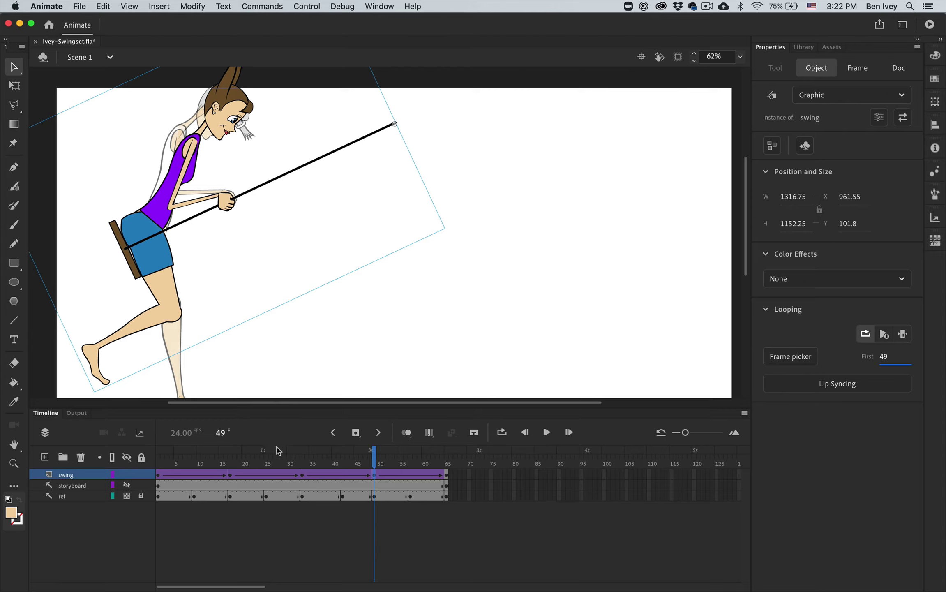
Set the looping first frame of the swing instance on the frame 65 keyframe to 65
{"action": "left_click", "coordinate": [446, 477]}
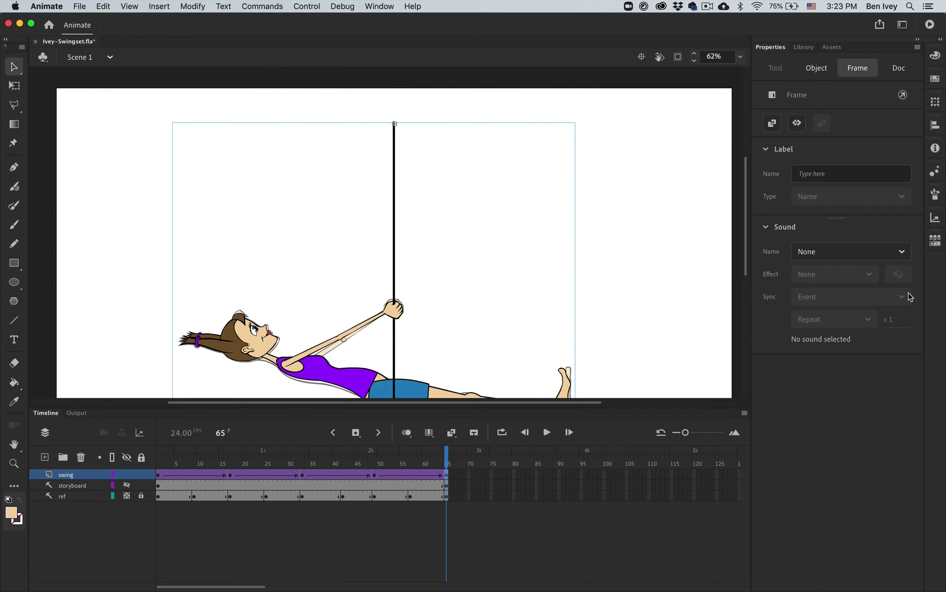
{"action": "left_click", "coordinate": [815, 73]}
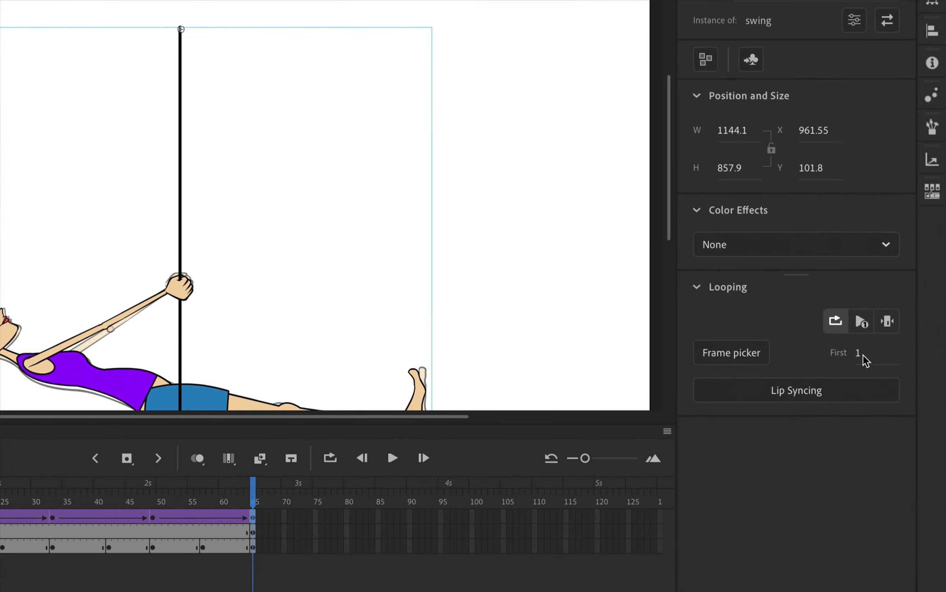
{"action": "left_click", "coordinate": [863, 355]}
{"action": "type", "text": "65"}
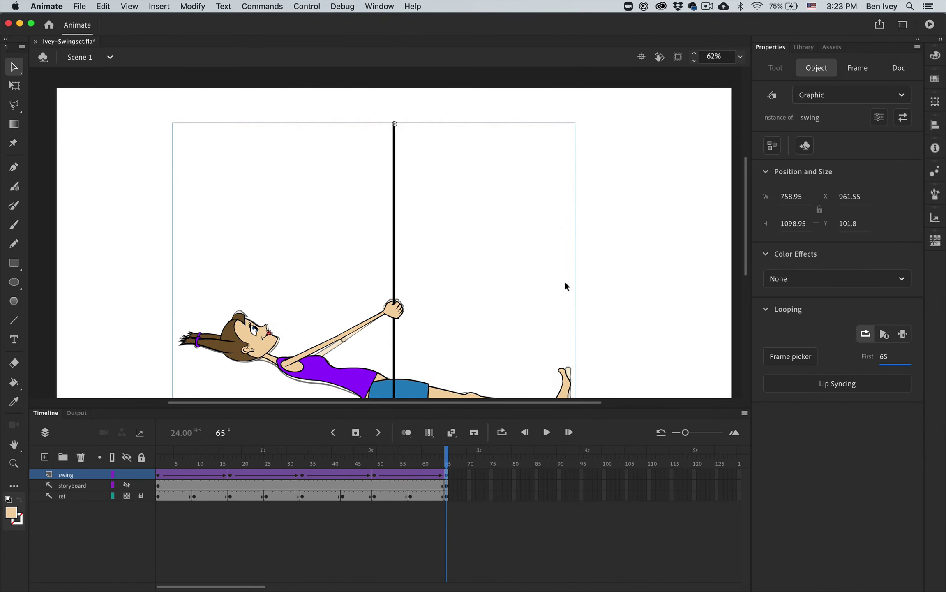
{"action": "left_click", "coordinate": [566, 286]}
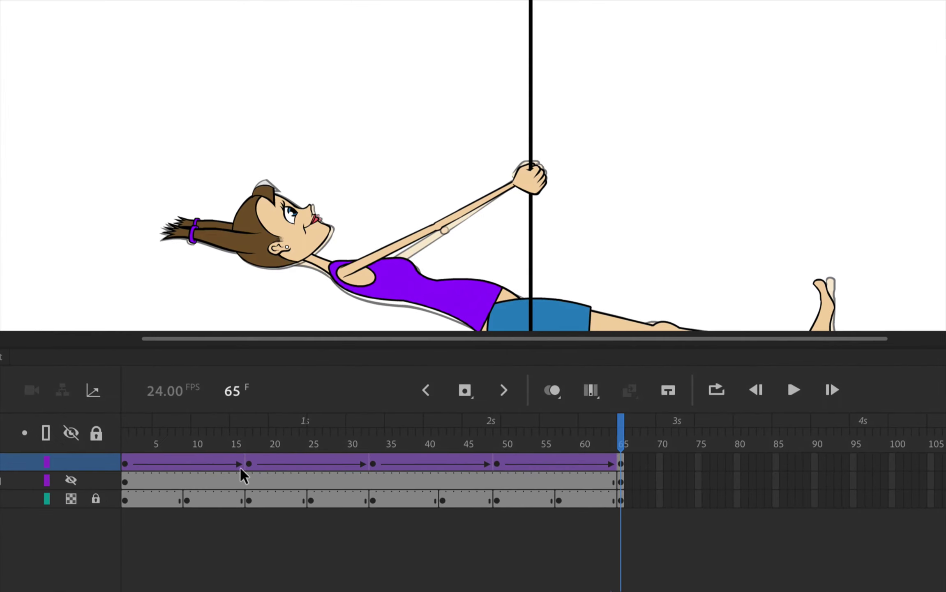
Open the swing symbol from frame 17 and insert keyframes at frame 17 on all layers from Swing to Waste
{"action": "left_click", "coordinate": [230, 475]}
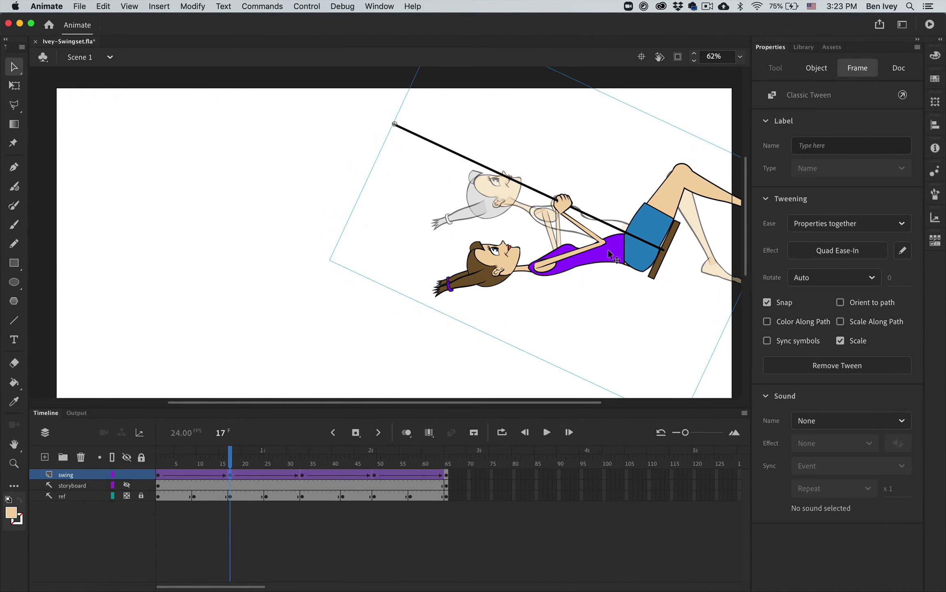
{"action": "scroll", "coordinate": [609, 252], "scroll_direction": "up", "scroll_amount": 3}
{"action": "scroll", "coordinate": [609, 253], "scroll_direction": "right", "scroll_amount": 1}
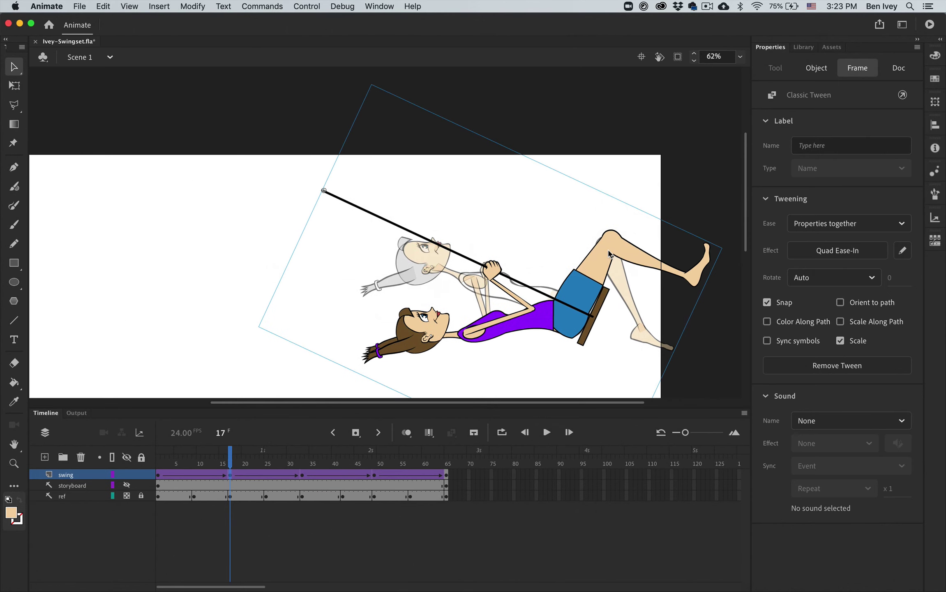
{"action": "key", "text": "super+equal"}
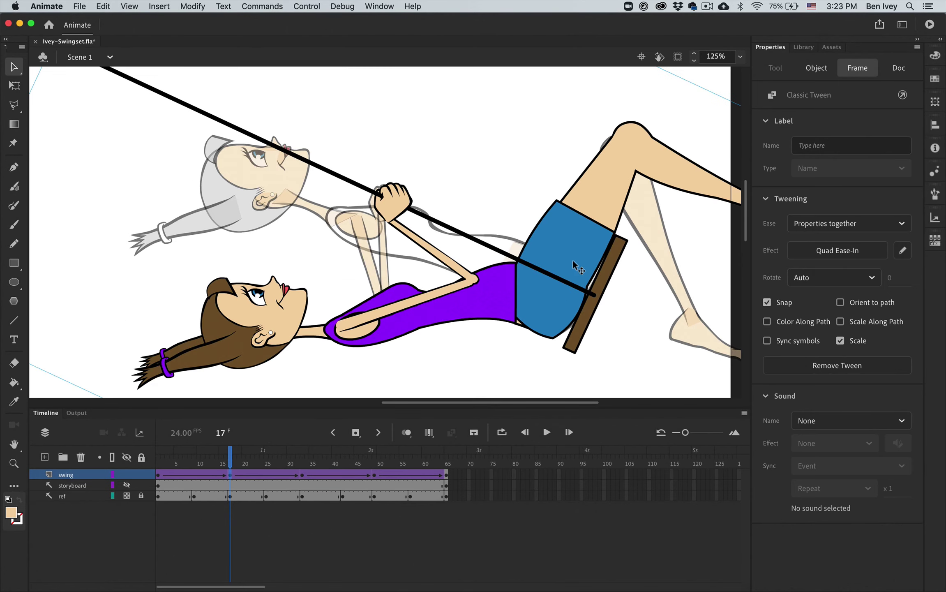
{"action": "left_click", "coordinate": [498, 295]}
{"action": "double_click", "coordinate": [497, 294]}
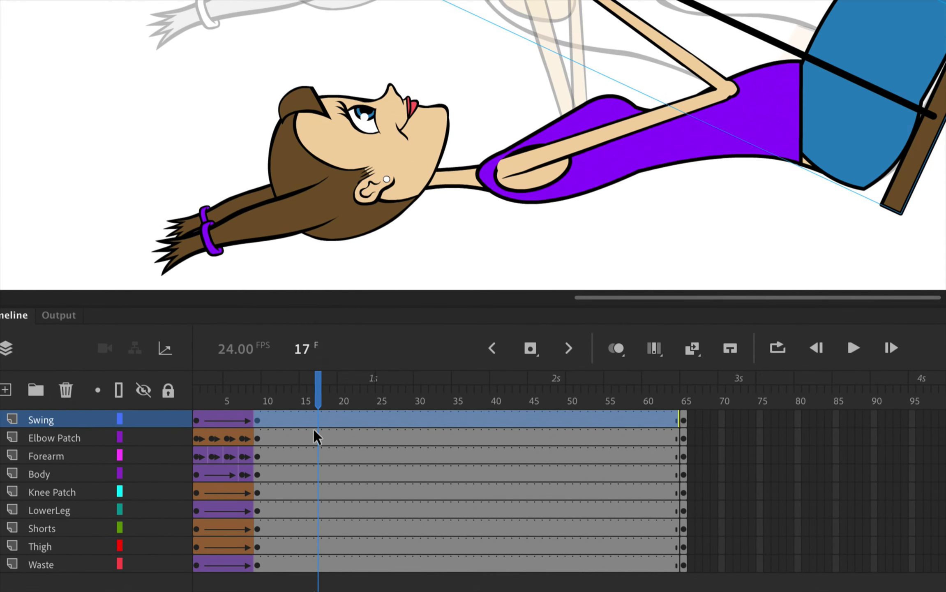
{"action": "left_click", "coordinate": [230, 475]}
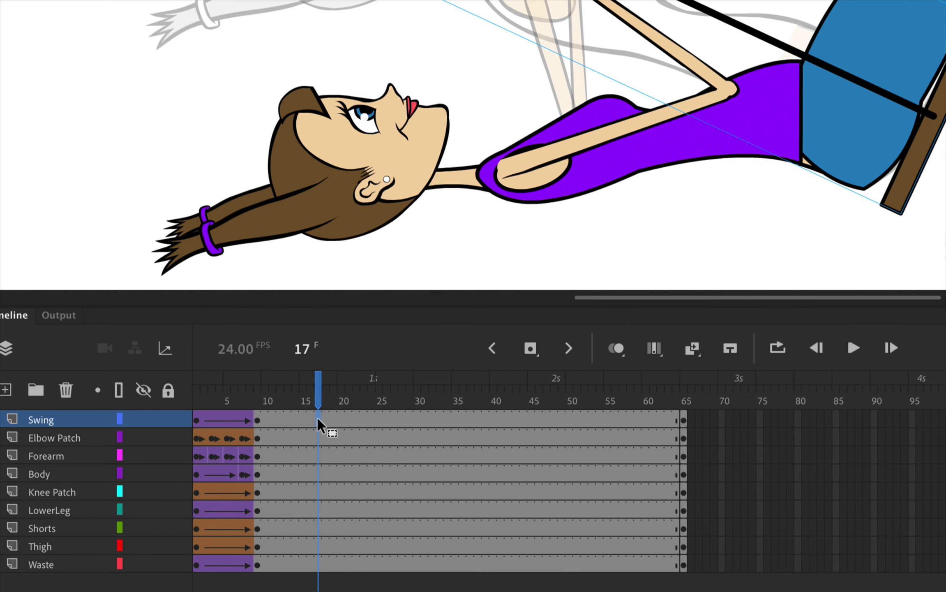
{"action": "left_click", "coordinate": [319, 566]}
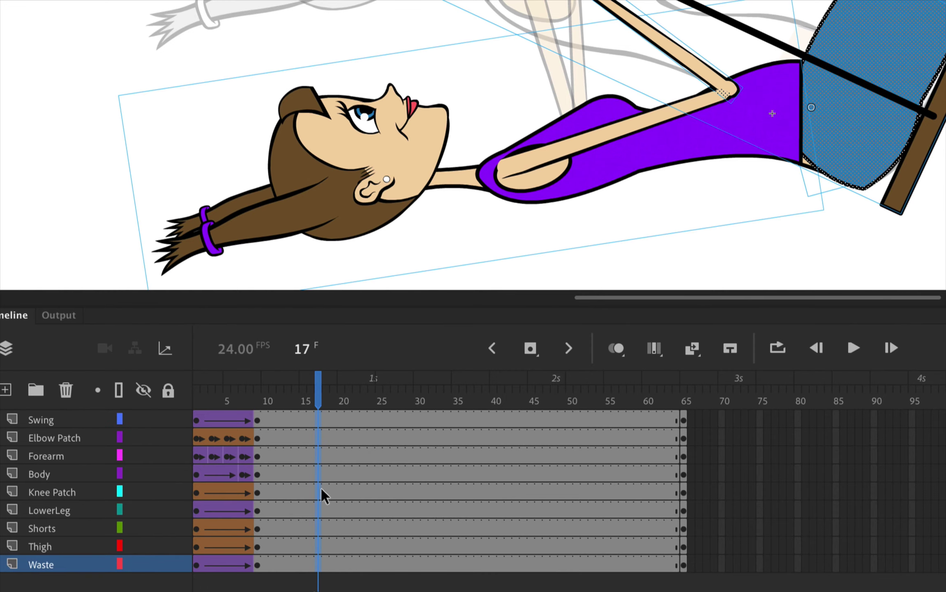
{"action": "key", "text": "F6"}
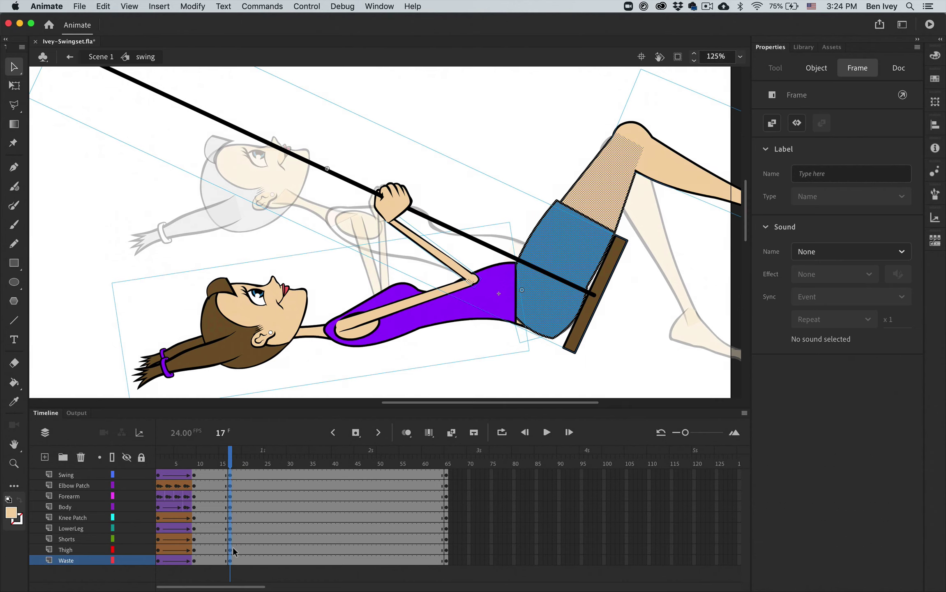
Pose the girl's body, arms and legs at frame 17 to match the reference and tween the layers from frame 9
{"action": "left_click", "coordinate": [219, 256]}
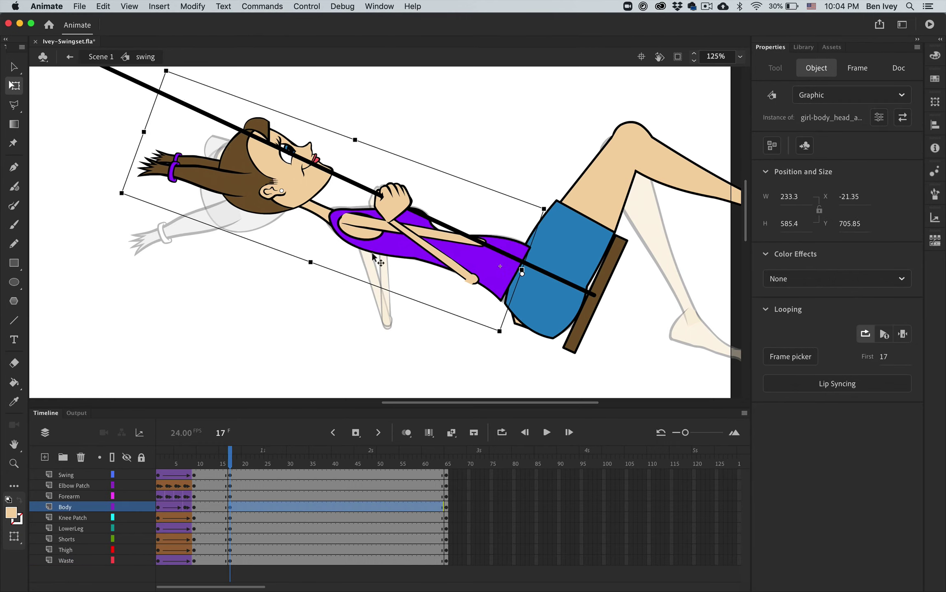
{"action": "double_click", "coordinate": [497, 265]}
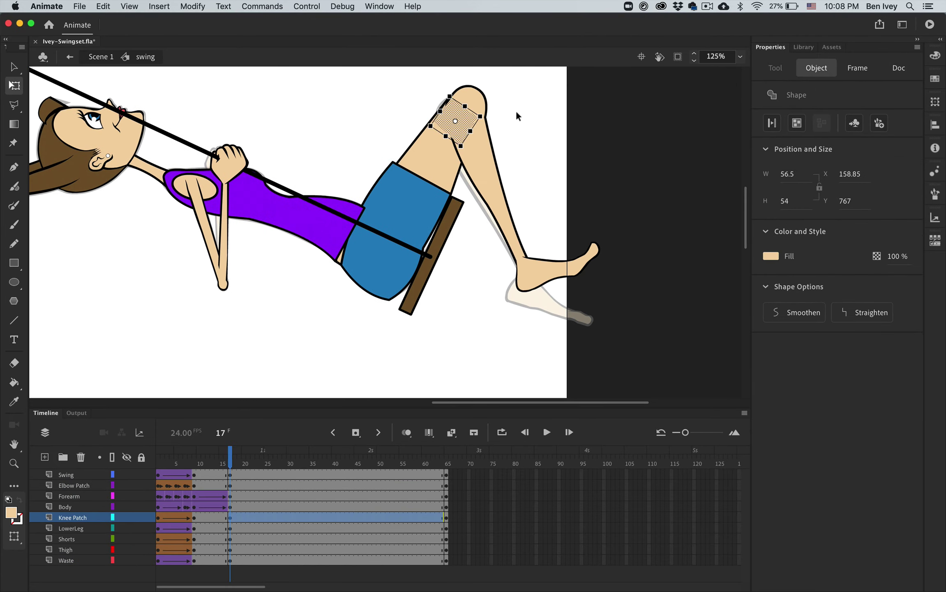
{"action": "right_click", "coordinate": [208, 486]}
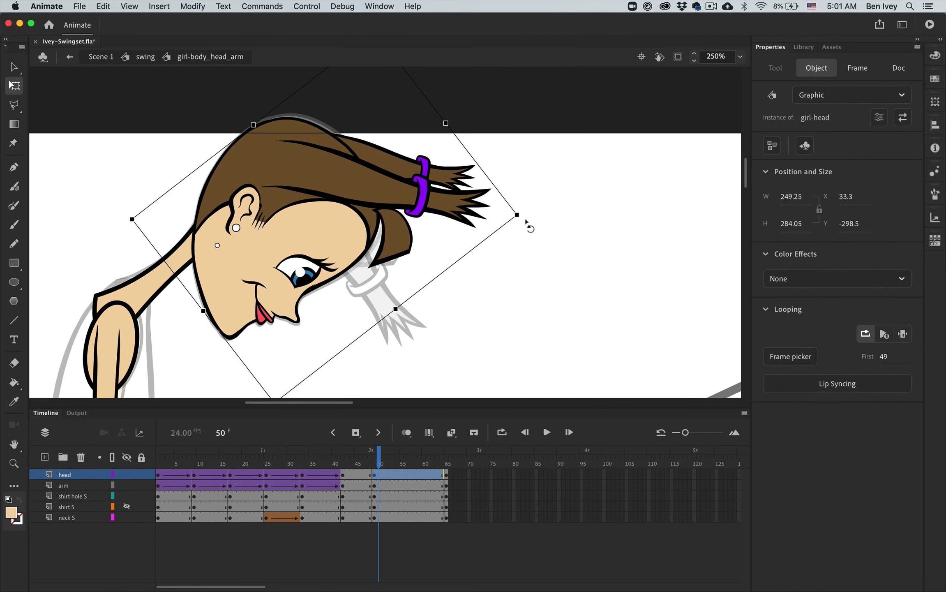
Inside the swing symbol, correct the elbow patch around frame 45 and tween the lower leg between the keyframes at 49 and 57
{"action": "double_click", "coordinate": [361, 275]}
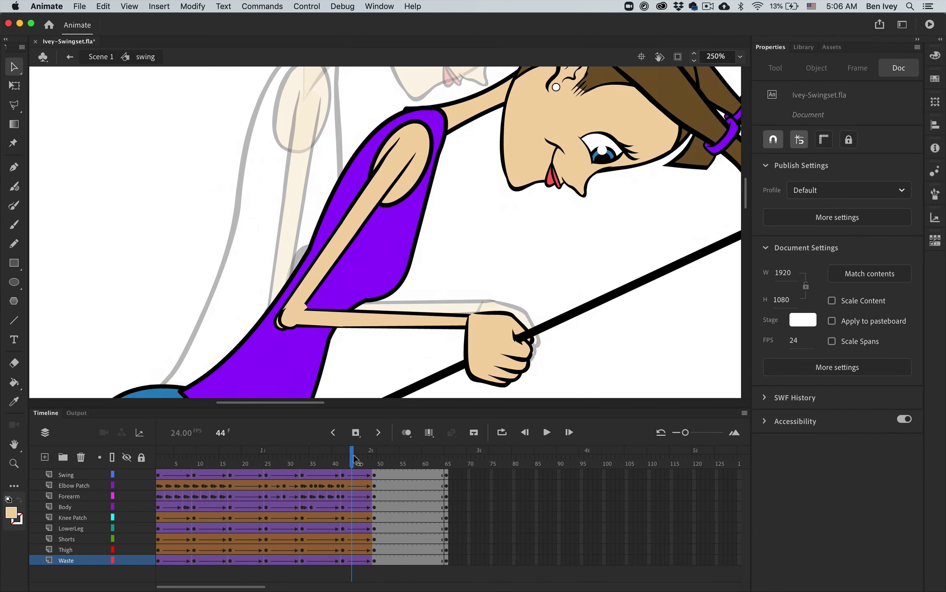
{"action": "left_click", "coordinate": [357, 486]}
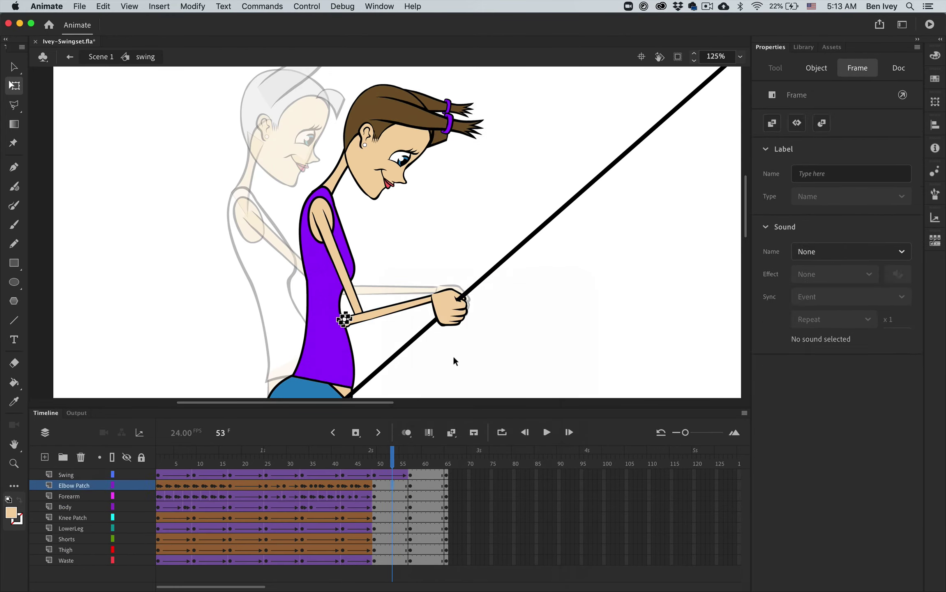
{"action": "right_click", "coordinate": [388, 528]}
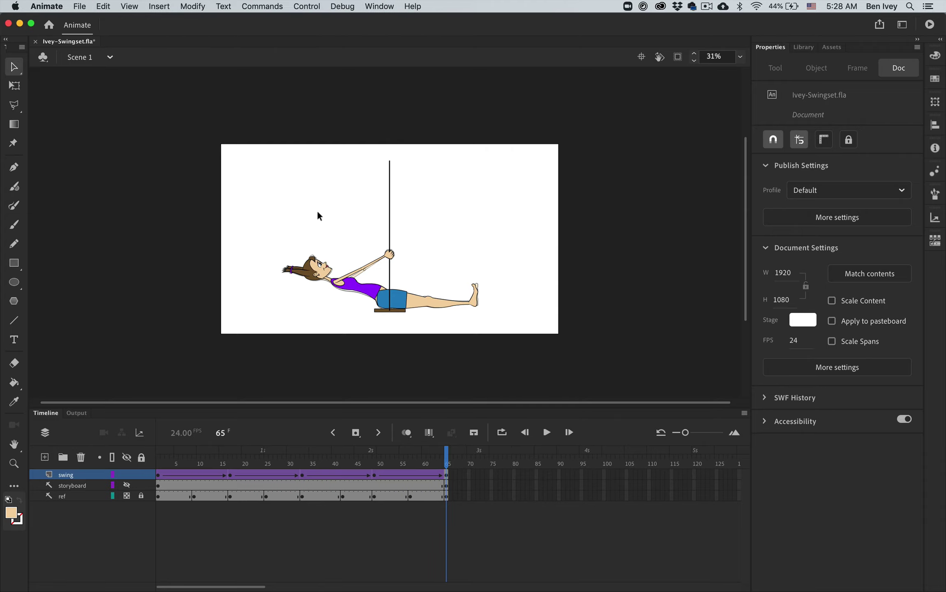
Enable Loop Playback for the main timeline
{"action": "key", "text": "super+equal"}
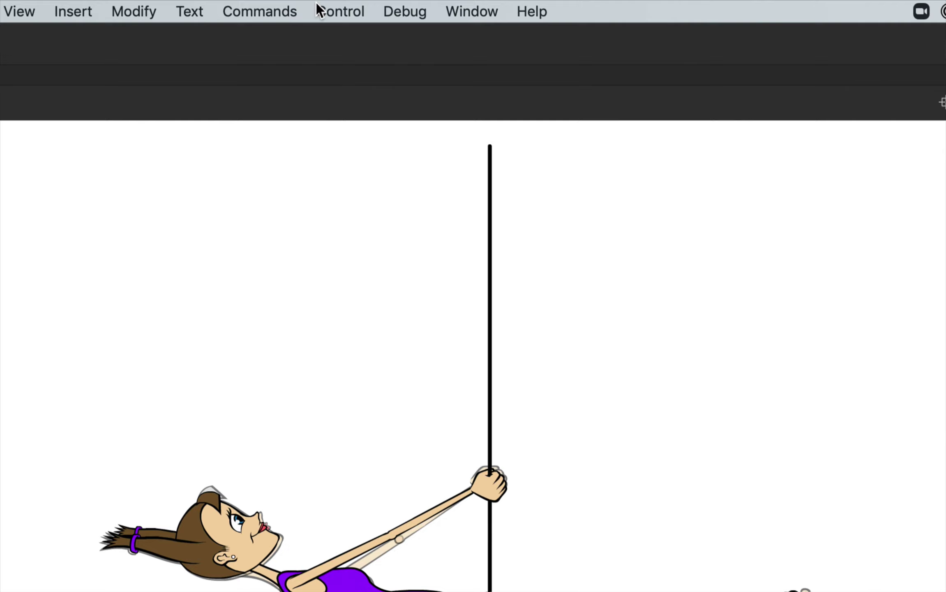
{"action": "left_click", "coordinate": [306, 6]}
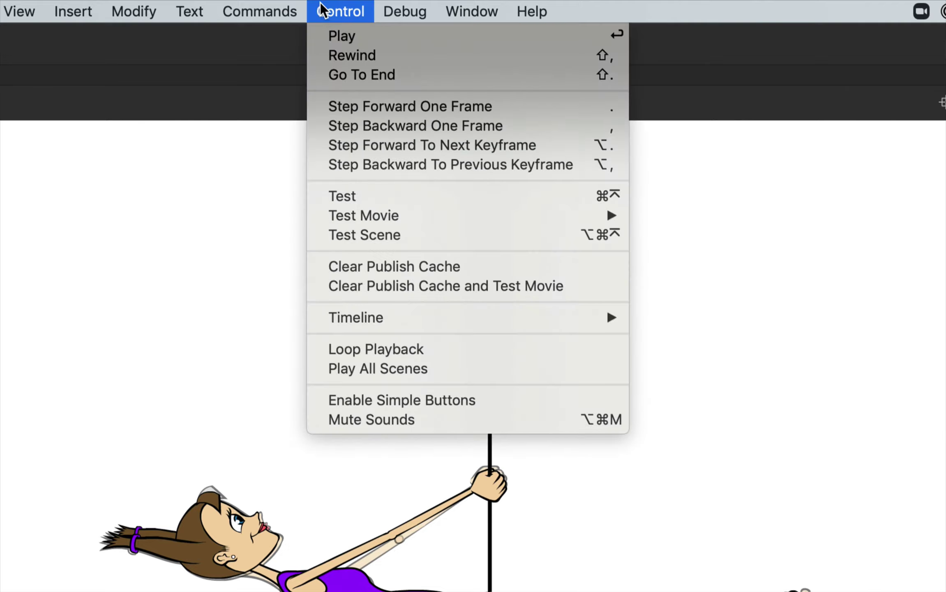
{"action": "left_click", "coordinate": [365, 353]}
{"action": "left_click", "coordinate": [346, 13]}
{"action": "left_click", "coordinate": [277, 311]}
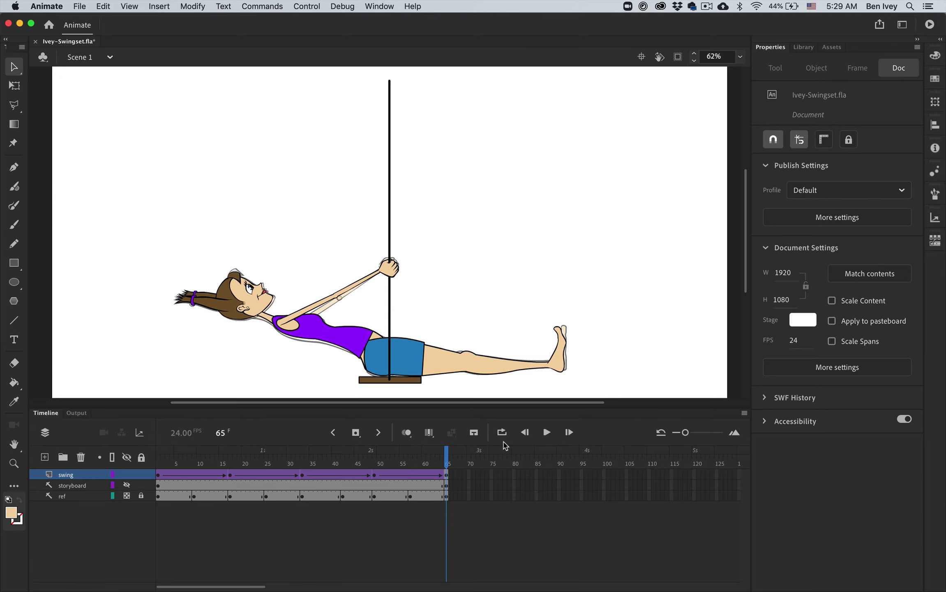
Play the swing animation in the main timeline, test the movie and close the preview
{"action": "key", "text": "Return"}
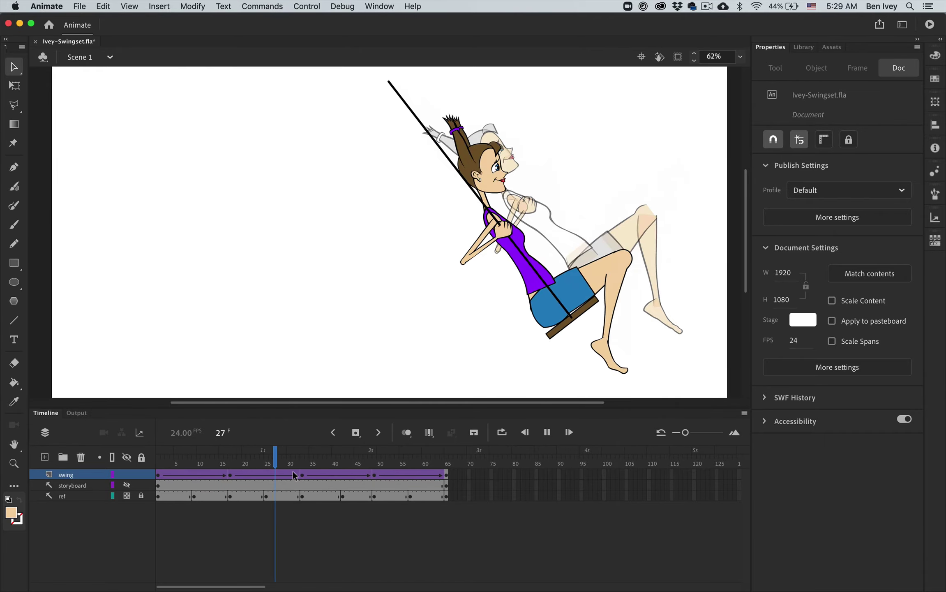
{"action": "key", "text": "Return"}
{"action": "key", "text": "super+Return"}
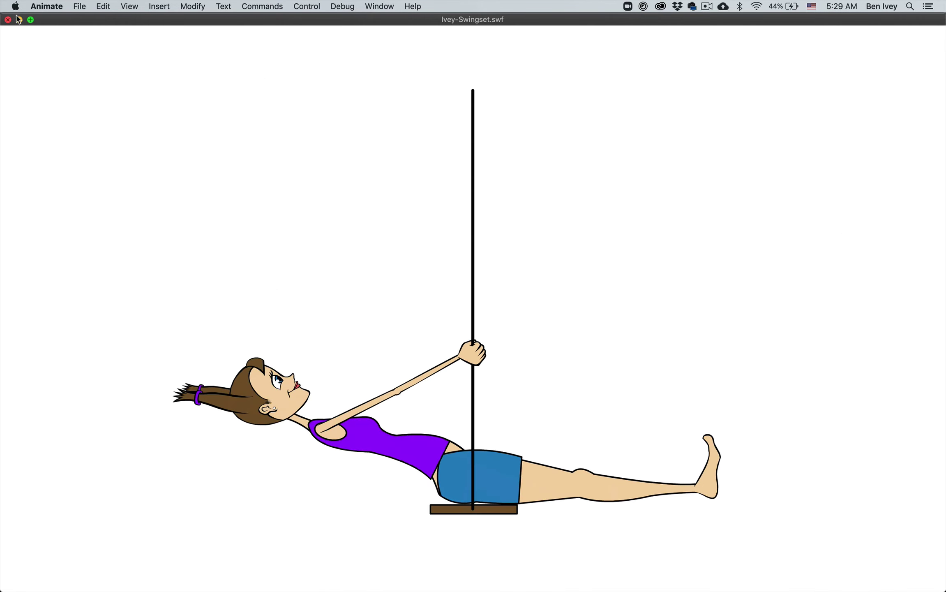
{"action": "key", "text": "super+w"}
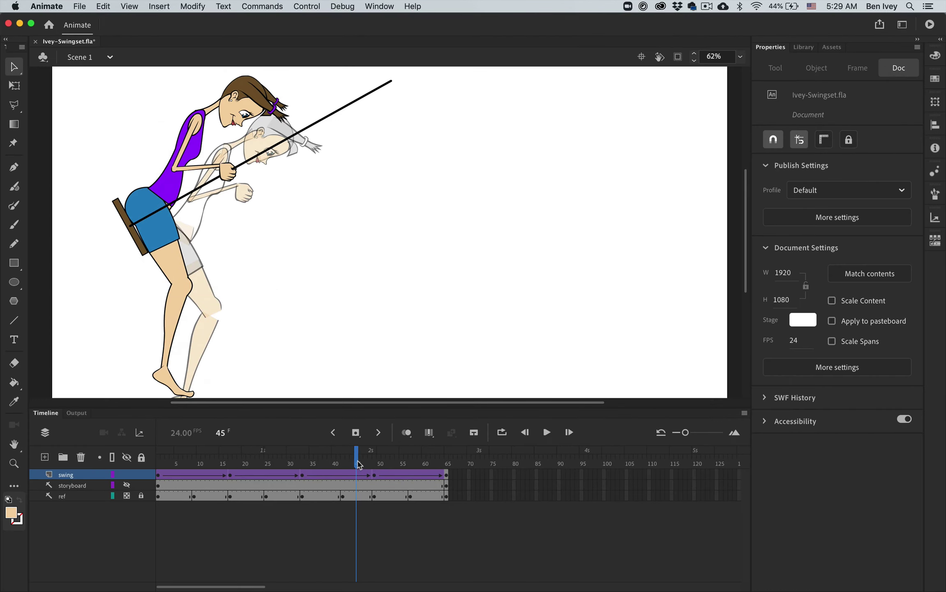
Open the swing symbol from frame 1 and examine the keyframes on its Elbow Patch, Forearm, Knee Patch and LowerLeg layers
{"action": "left_click_drag", "start_coordinate": [358, 464], "coordinate": [142, 479]}
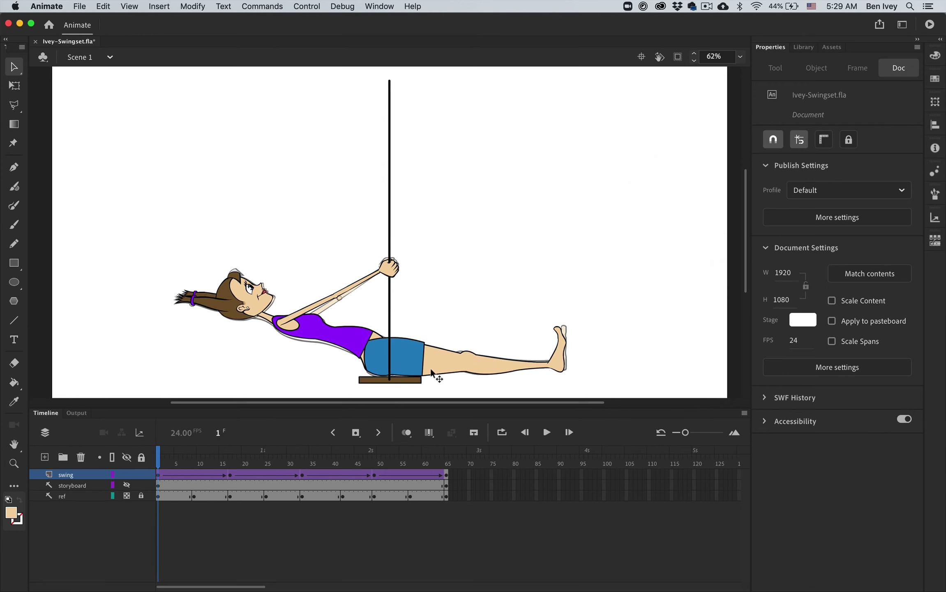
{"action": "double_click", "coordinate": [409, 360]}
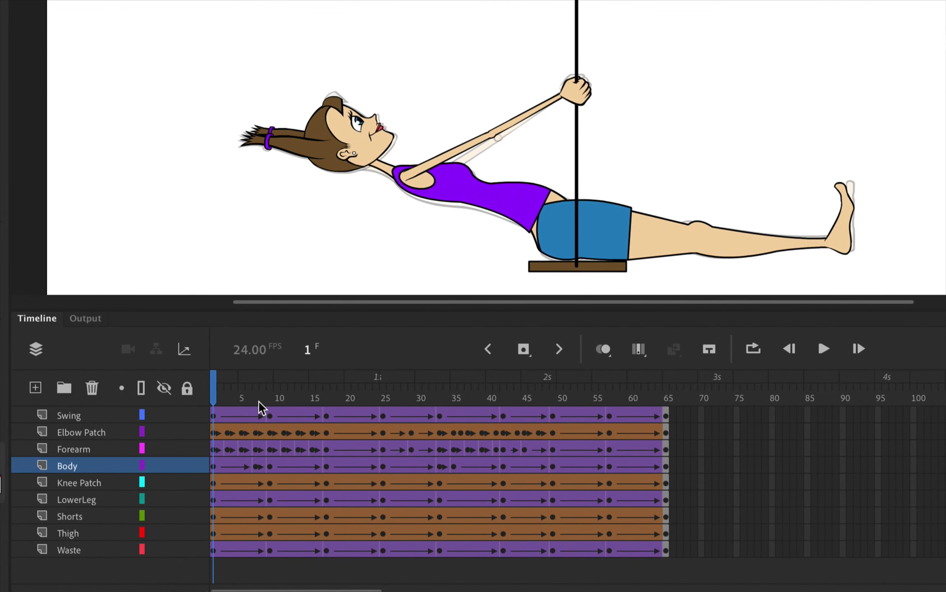
{"action": "left_click_drag", "start_coordinate": [216, 394], "coordinate": [186, 413]}
{"action": "left_click", "coordinate": [76, 437]}
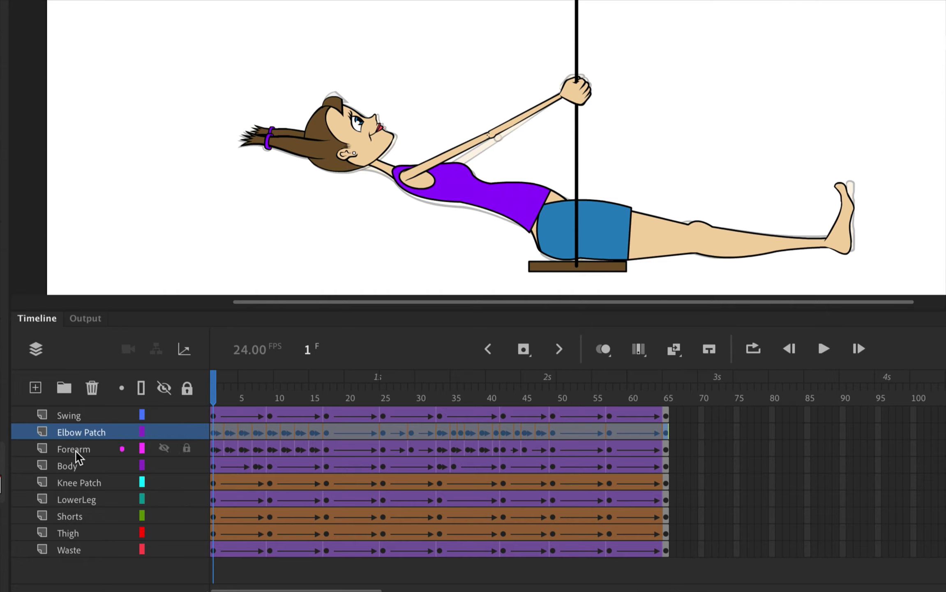
{"action": "left_click", "coordinate": [77, 448]}
{"action": "left_click", "coordinate": [78, 438]}
{"action": "left_click", "coordinate": [80, 449]}
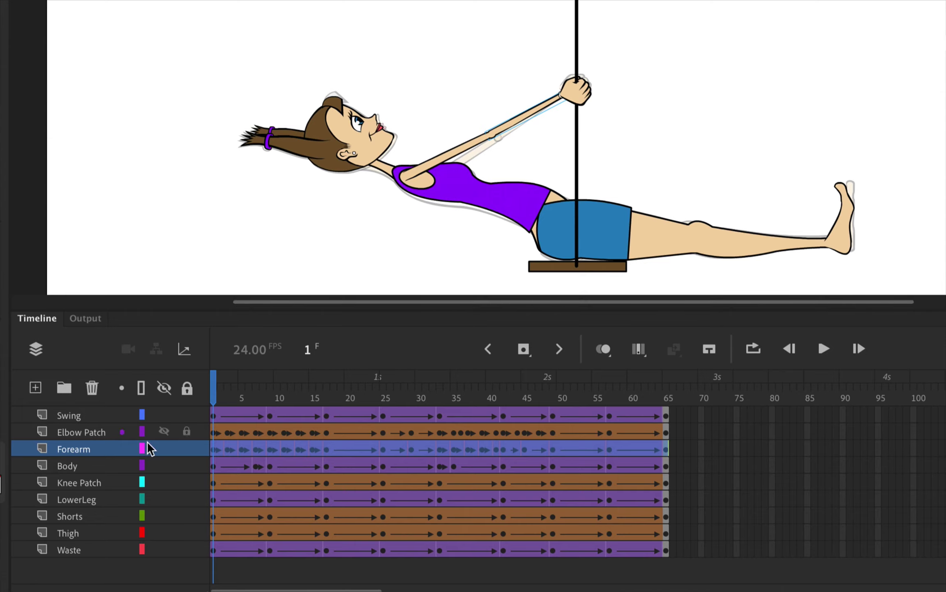
{"action": "left_click", "coordinate": [65, 500]}
{"action": "left_click", "coordinate": [72, 483]}
{"action": "left_click", "coordinate": [73, 499]}
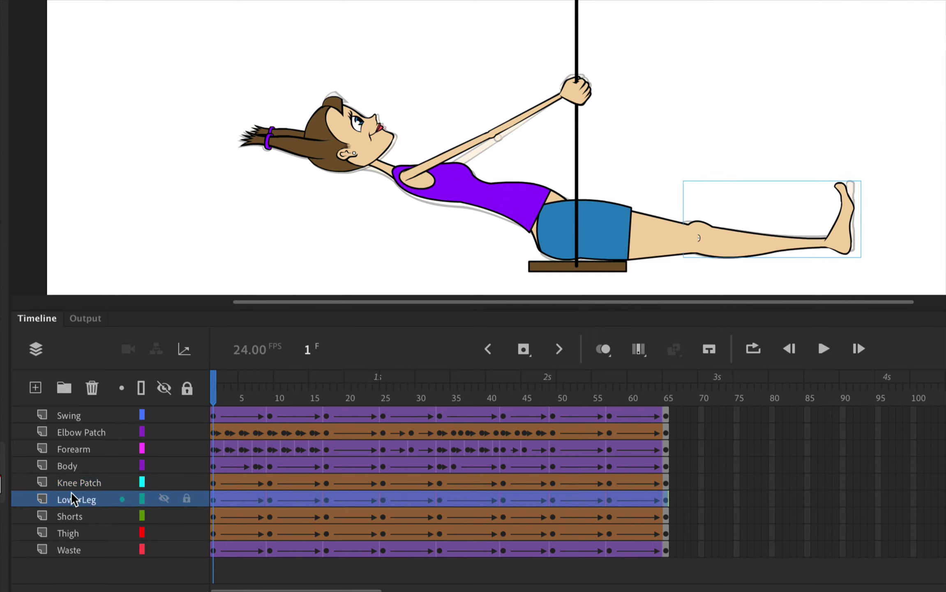
{"action": "mouse_move", "coordinate": [213, 386]}
{"action": "left_mouse_down"}
{"action": "mouse_move", "coordinate": [325, 386]}
{"action": "mouse_move", "coordinate": [215, 390]}
{"action": "left_mouse_up"}
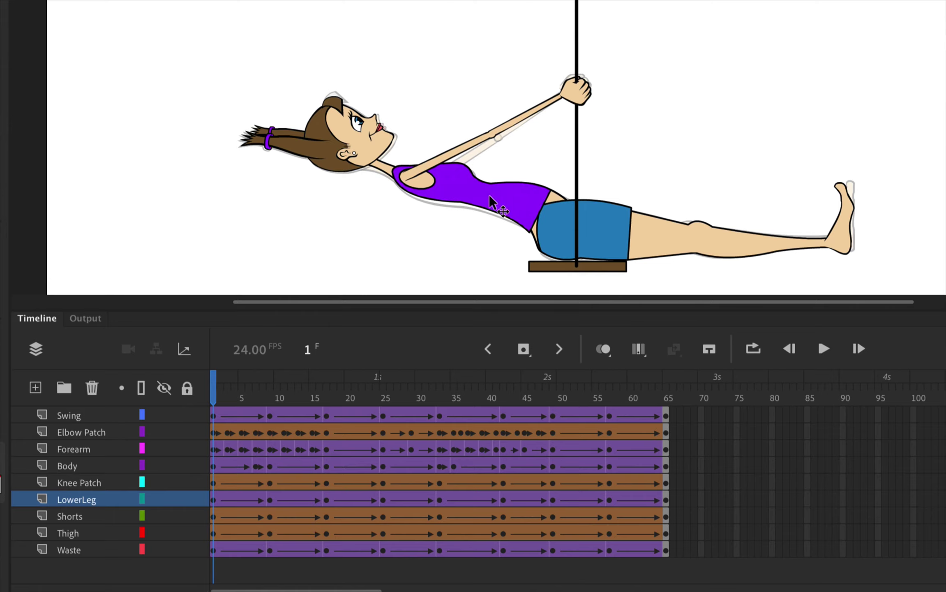
Examine the timelines inside the nested body and head symbols and return to the swing symbol
{"action": "left_click", "coordinate": [456, 192]}
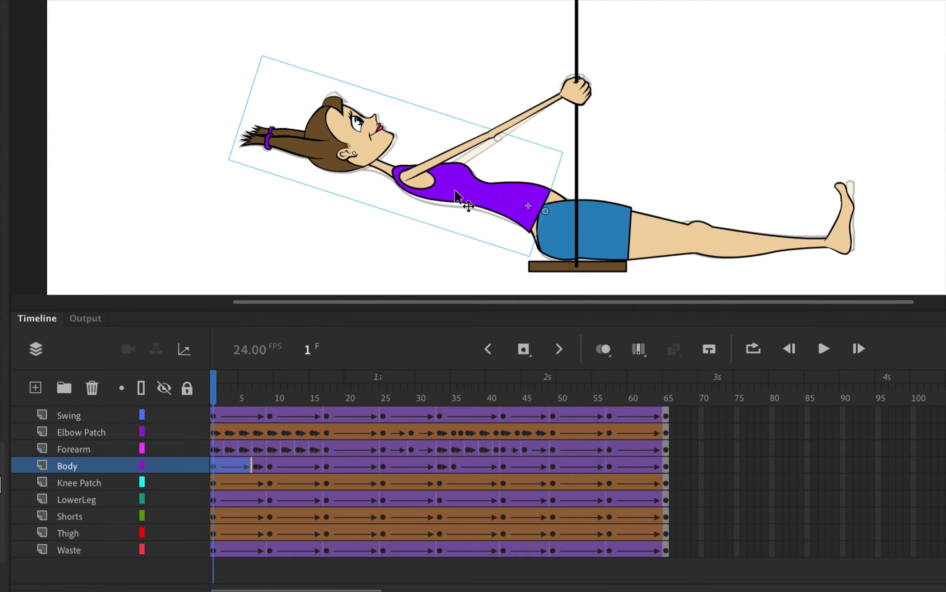
{"action": "double_click", "coordinate": [455, 191]}
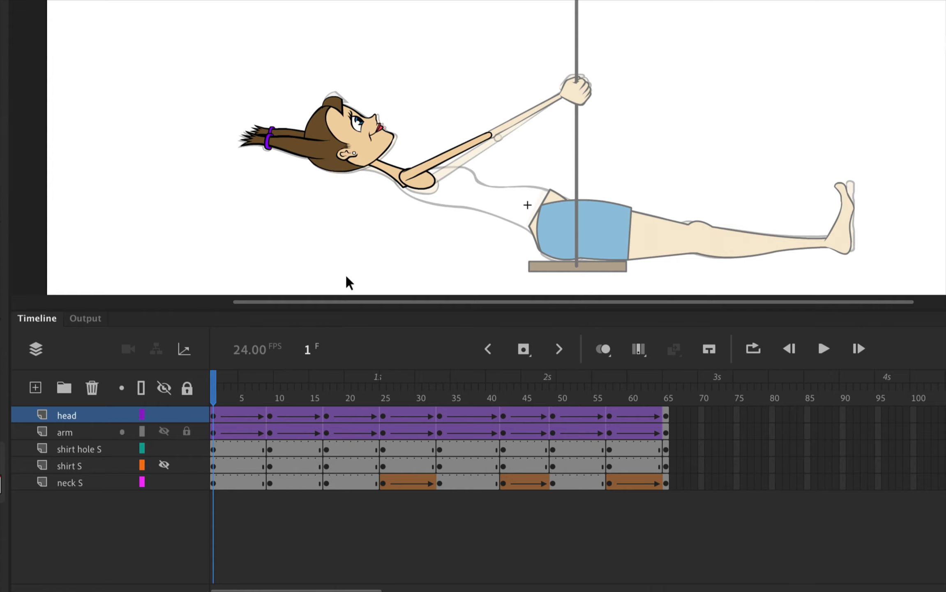
{"action": "left_click_drag", "start_coordinate": [224, 388], "coordinate": [203, 407]}
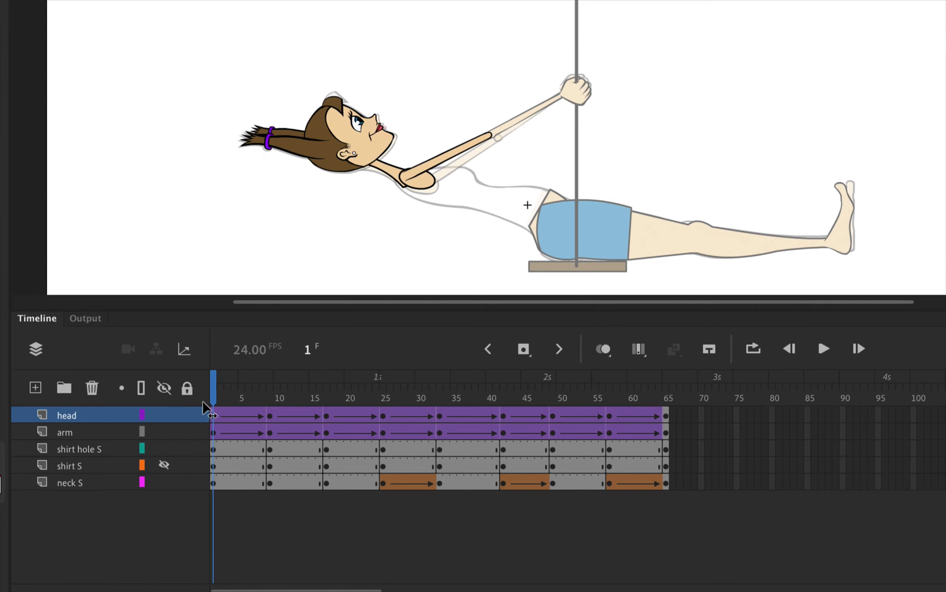
{"action": "double_click", "coordinate": [341, 127]}
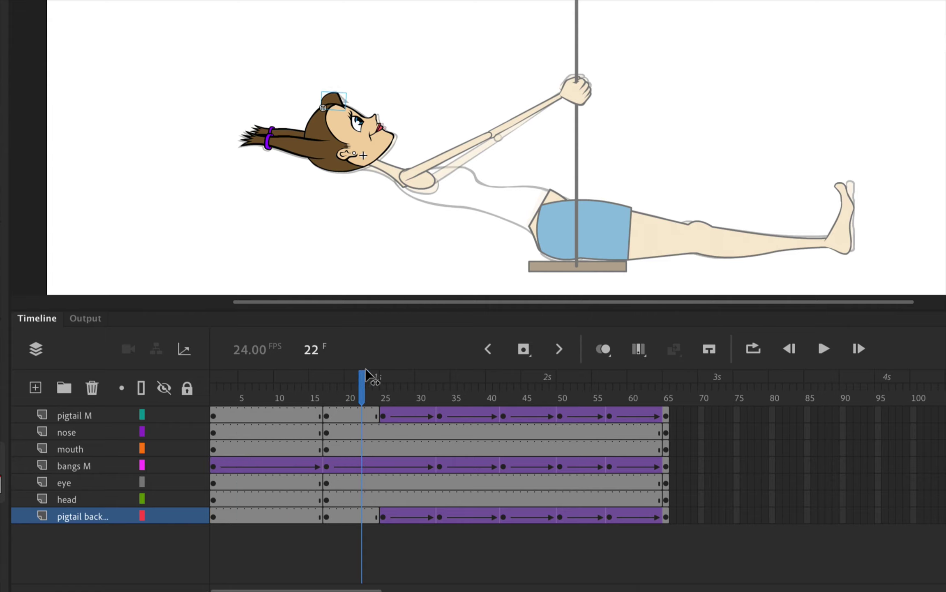
{"action": "left_click_drag", "start_coordinate": [368, 374], "coordinate": [319, 409]}
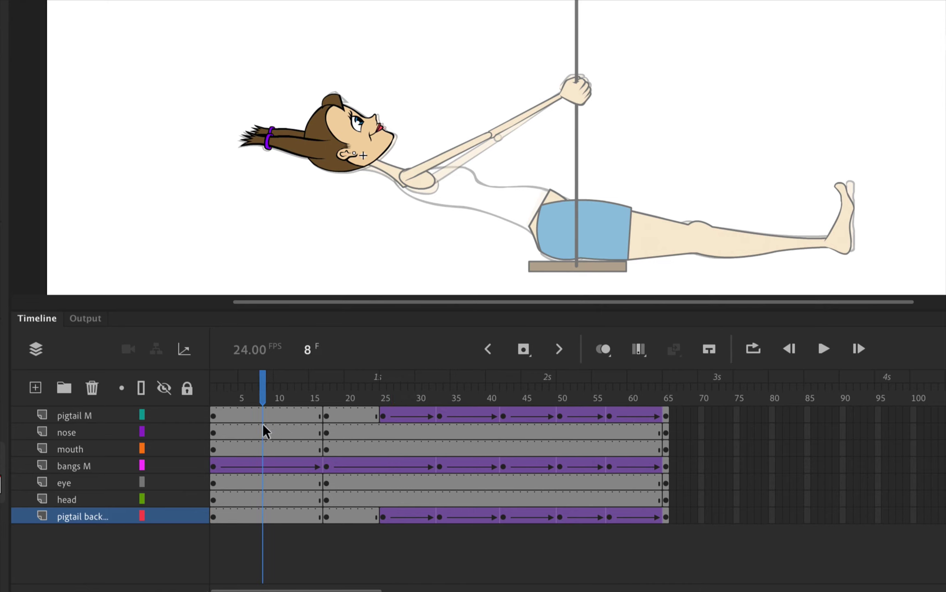
{"action": "double_click", "coordinate": [345, 212]}
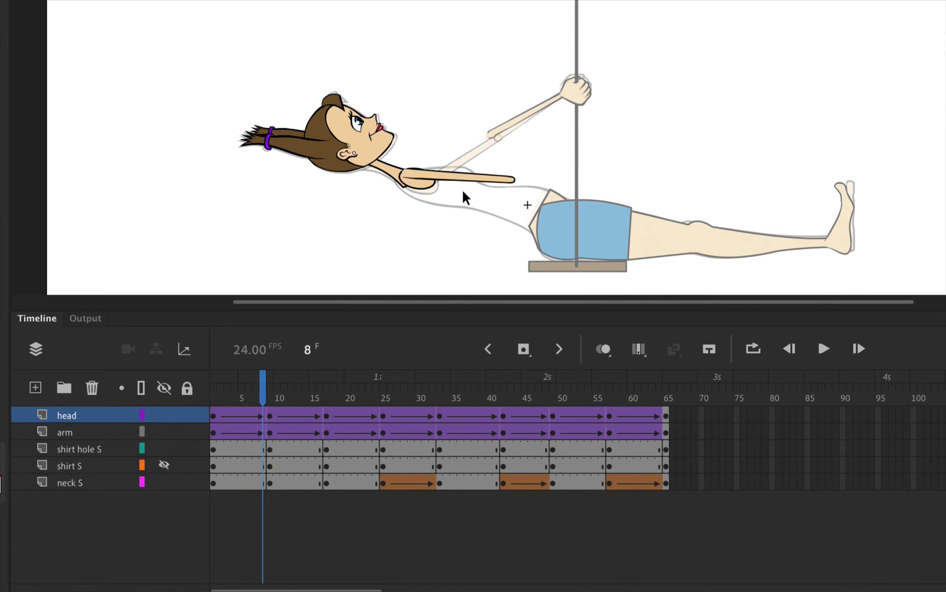
{"action": "double_click", "coordinate": [405, 282]}
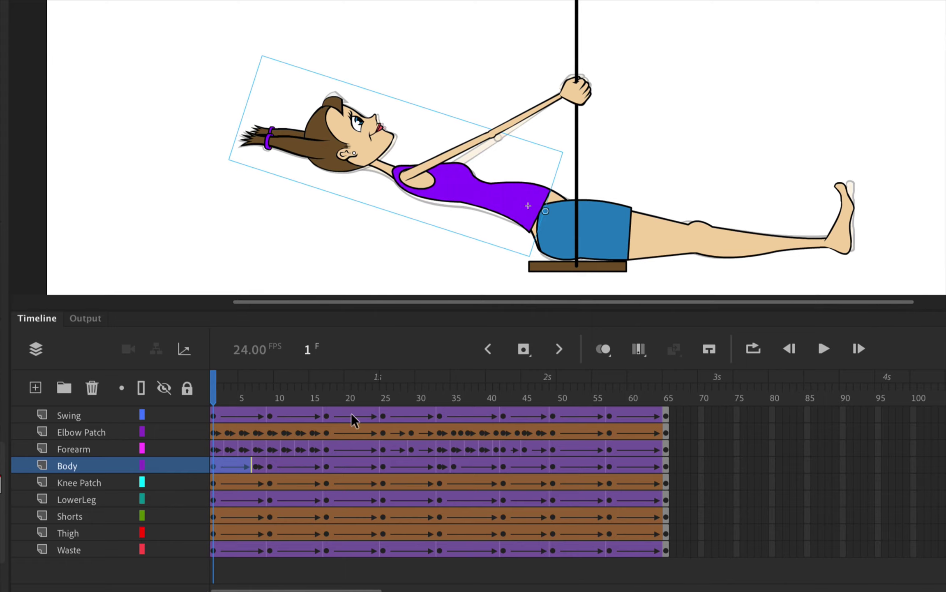
Scrub the swing symbol's animation from frame 1 to 65 to check the poses and return to Scene 1
{"action": "left_click_drag", "start_coordinate": [213, 393], "coordinate": [487, 371]}
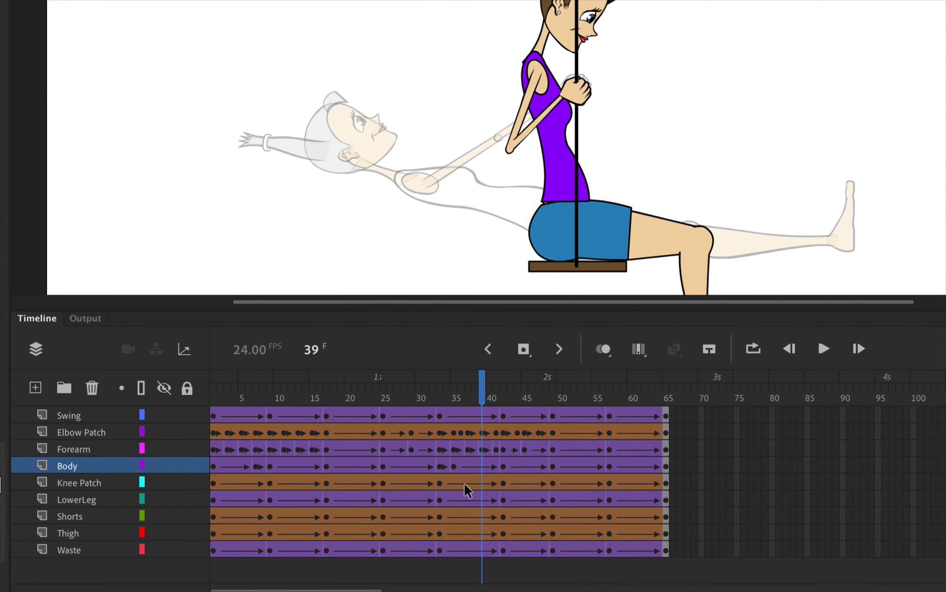
{"action": "left_click_drag", "start_coordinate": [487, 392], "coordinate": [674, 387]}
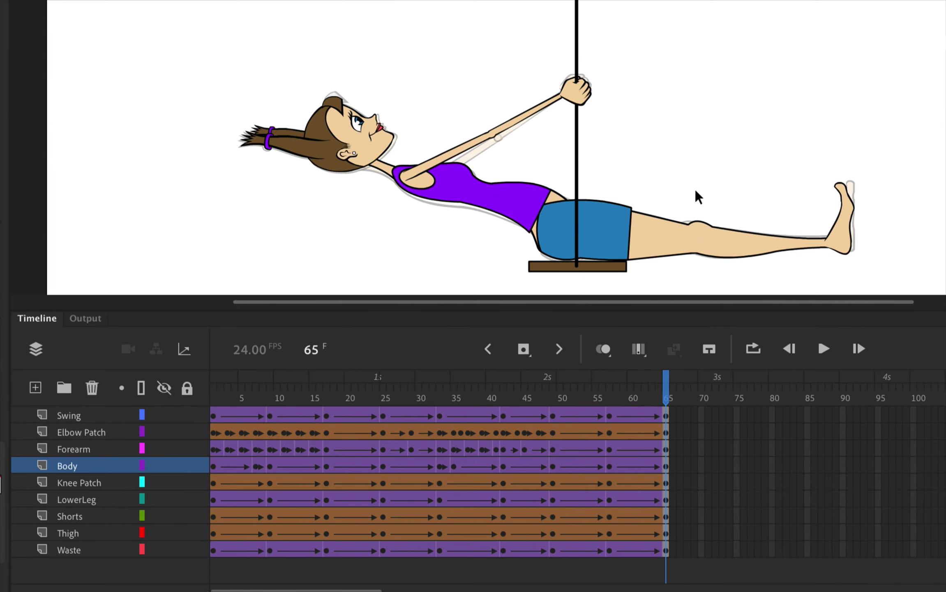
{"action": "key", "text": "ctrl+minus"}
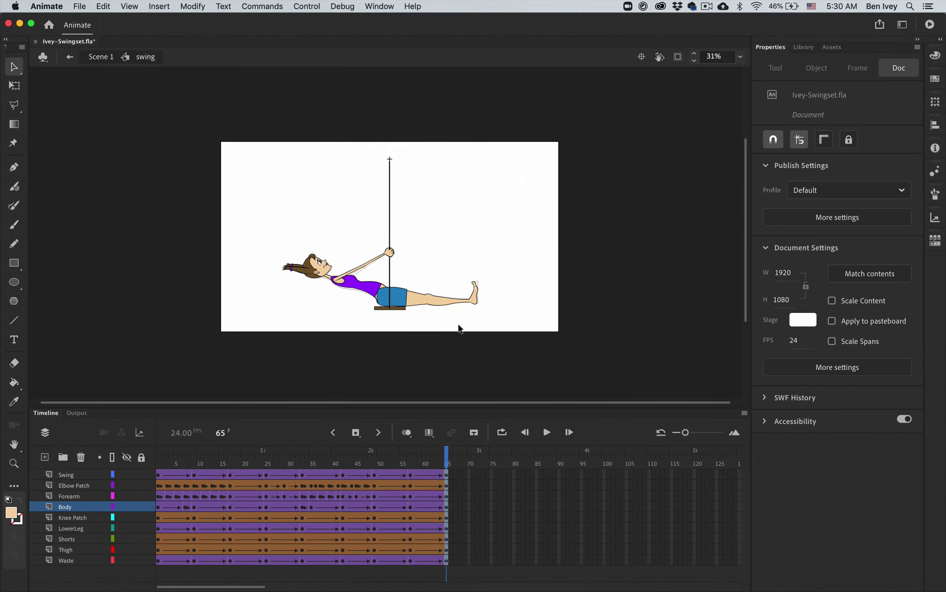
{"action": "key", "text": "ctrl+equal"}
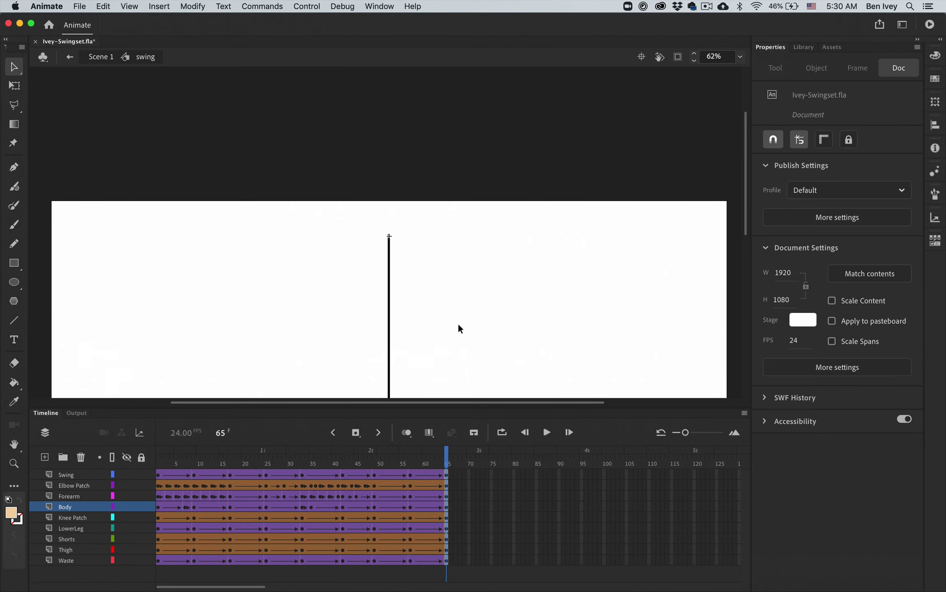
{"action": "double_click", "coordinate": [456, 328]}
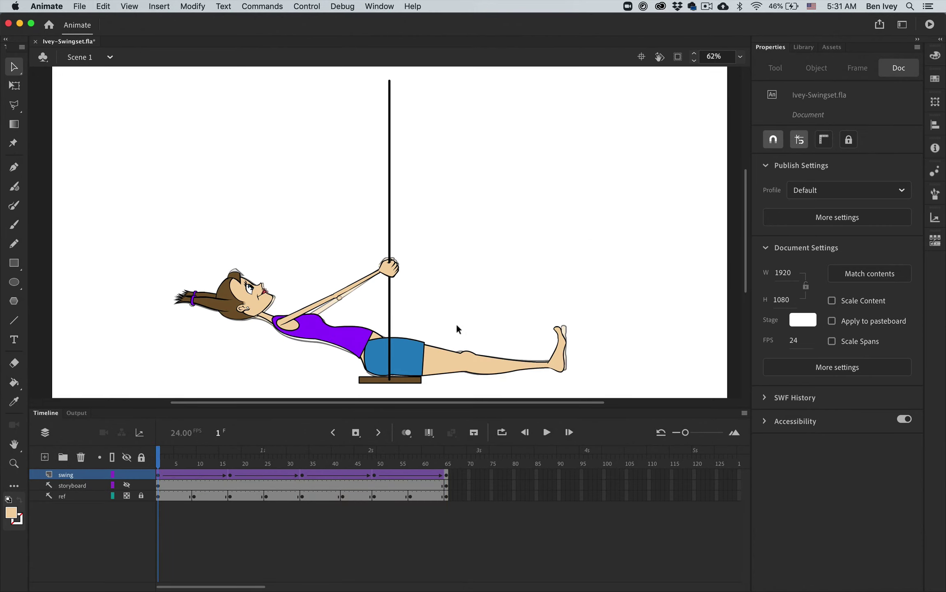
{"action": "left_click", "coordinate": [75, 6]}
{"action": "left_click", "coordinate": [103, 105]}
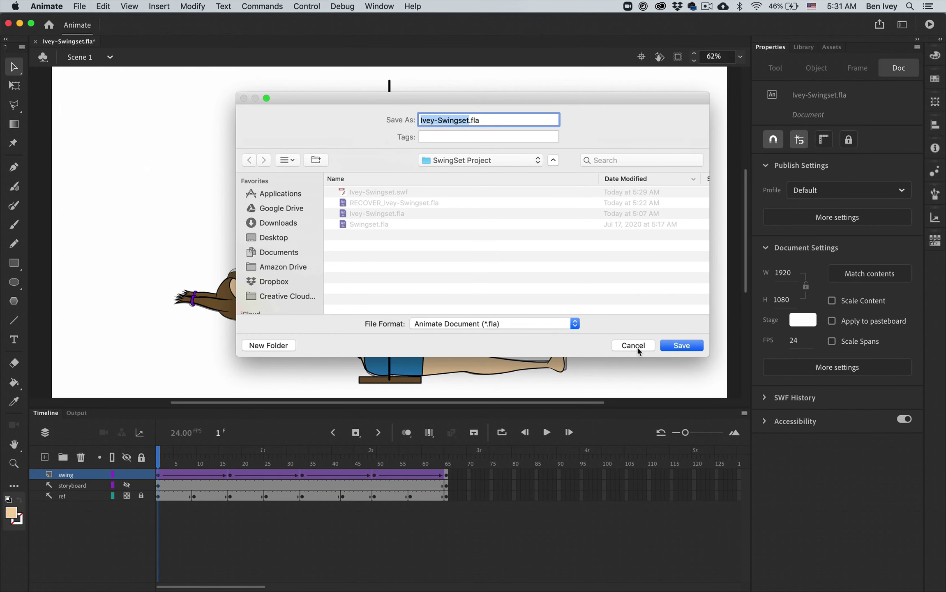
{"action": "left_click", "coordinate": [638, 348]}
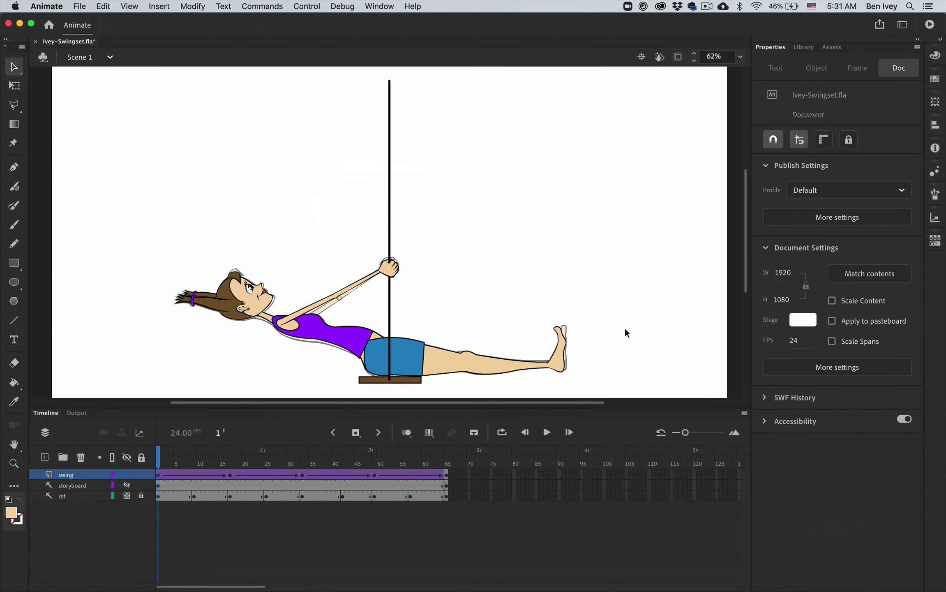